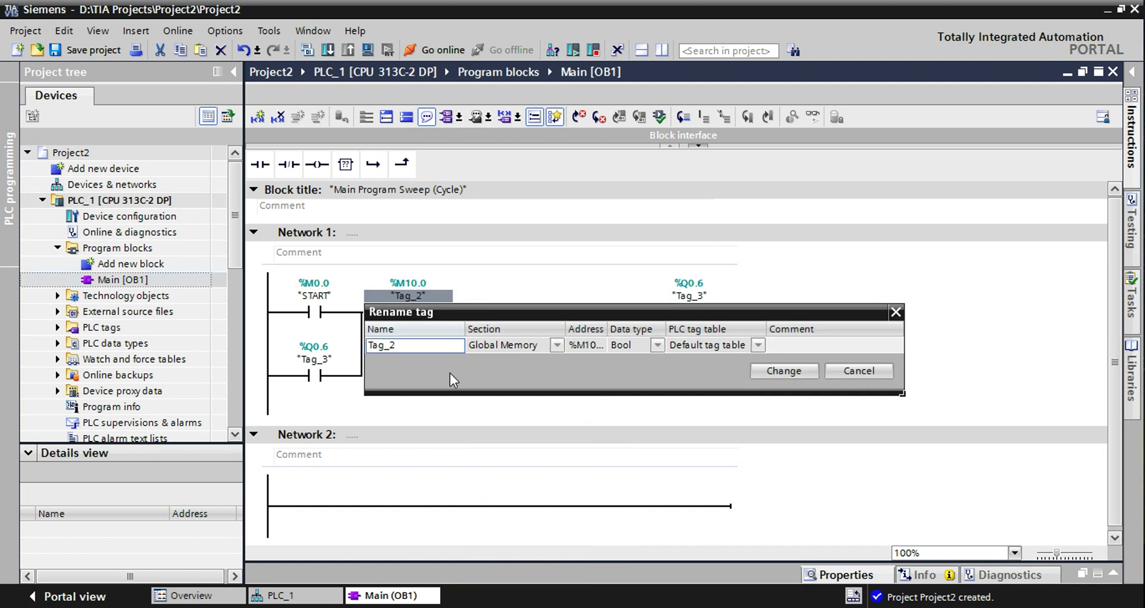
Rename the %M10.0 tag to STOP and the %Q0.6 output tag to MOVE.
type("STOP")
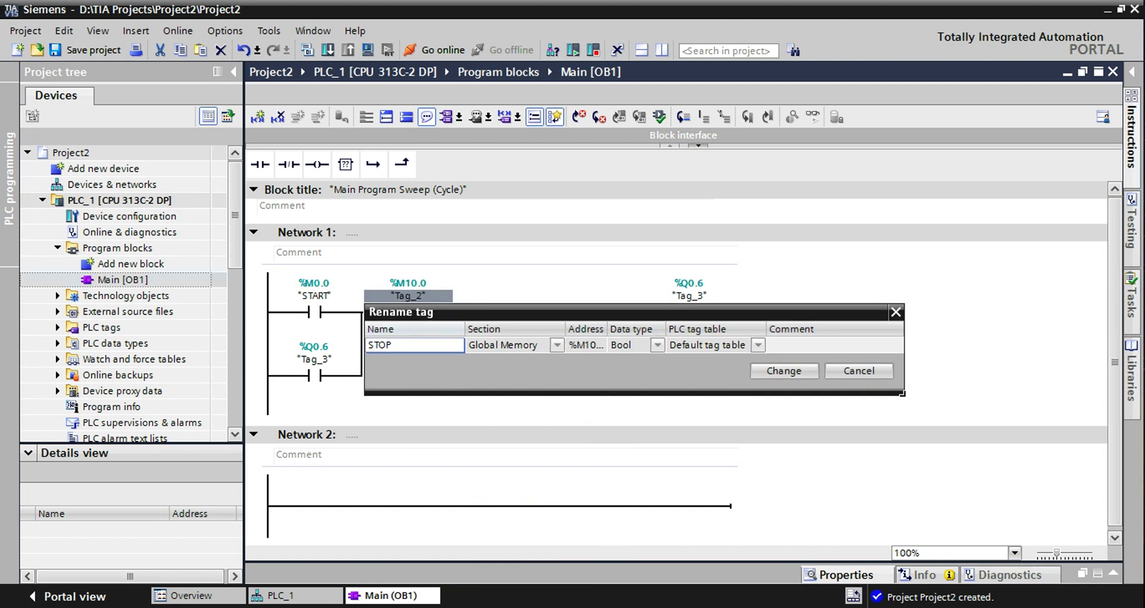
key("Return")
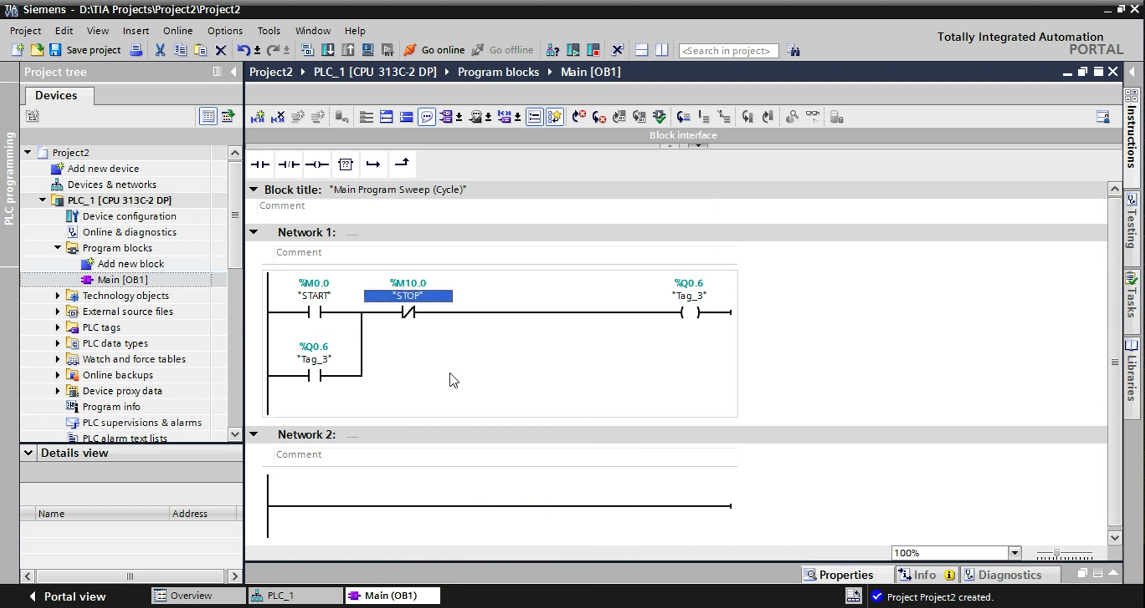
right_click(696, 299)
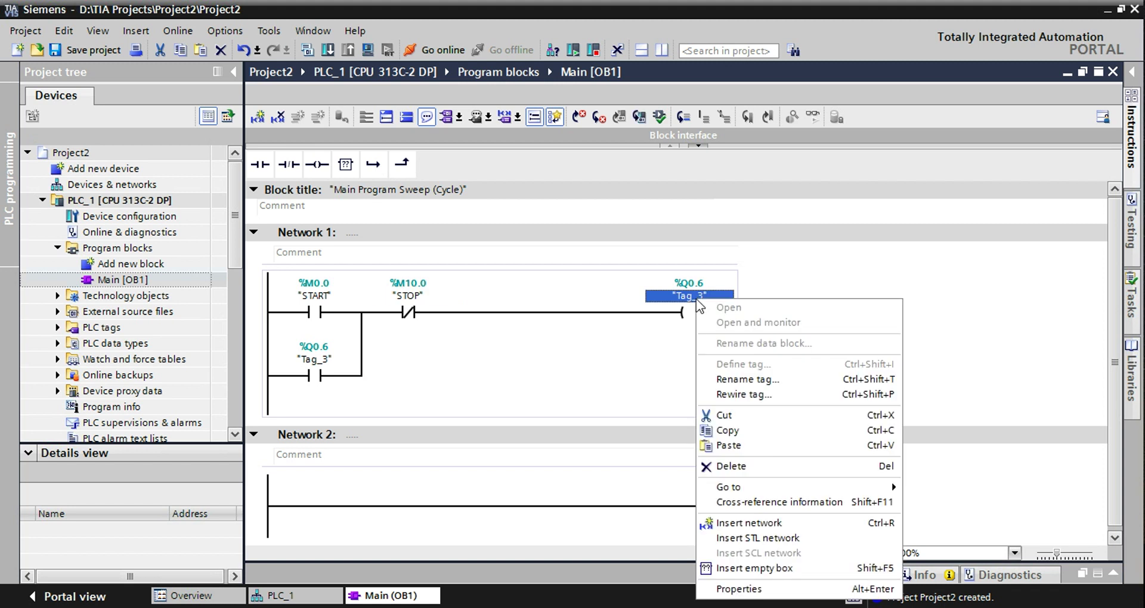
left_click(714, 381)
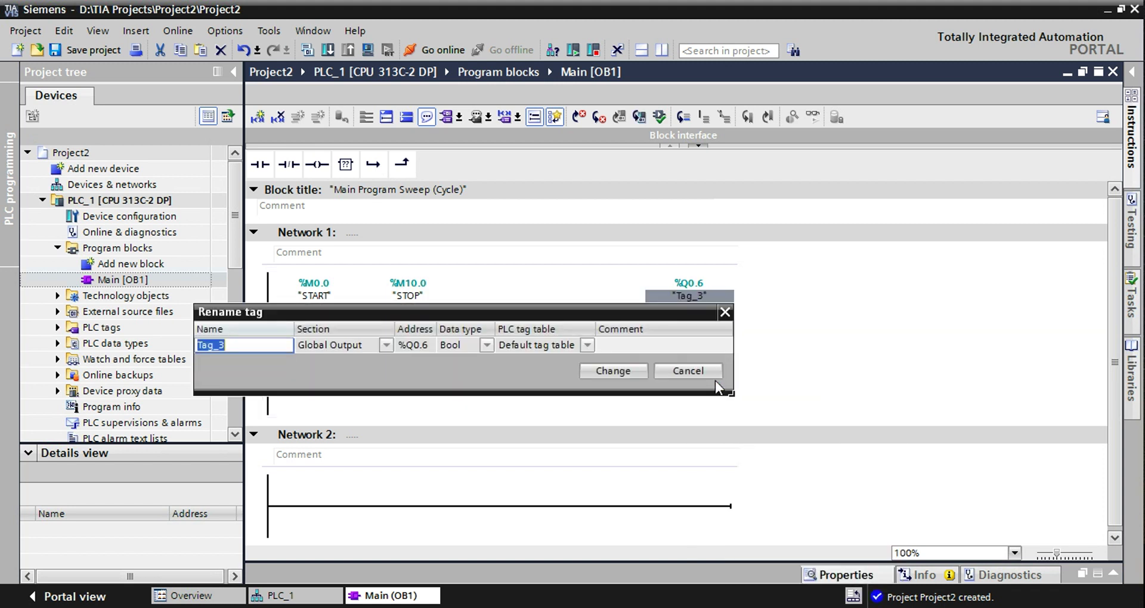
type("MOVE")
left_click(613, 370)
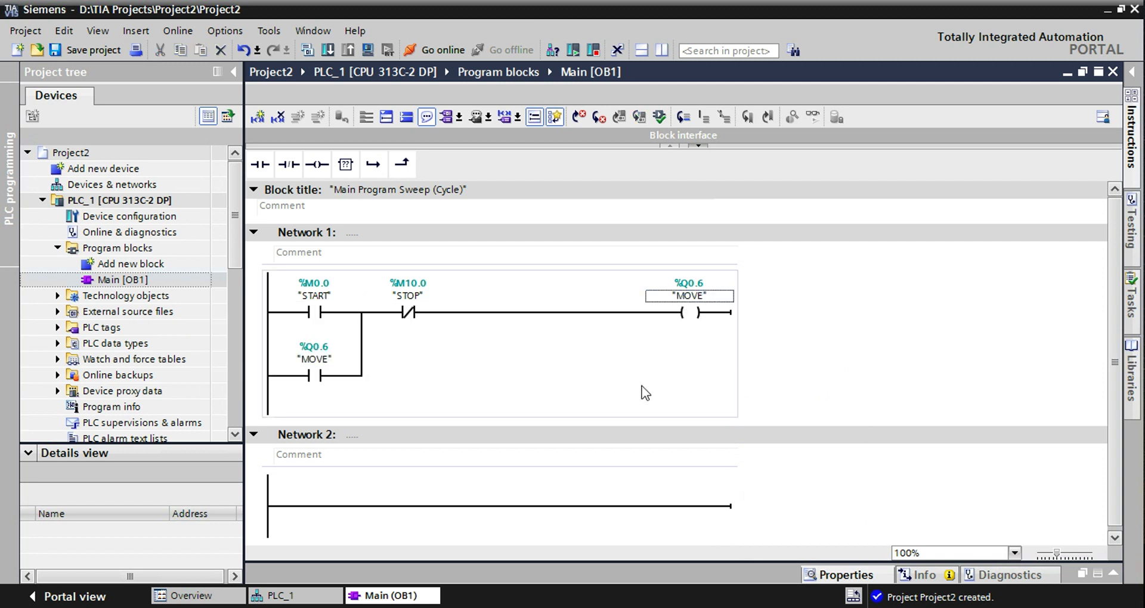
Compile the Main [OB1] program block and collapse the compile results.
left_click(301, 57)
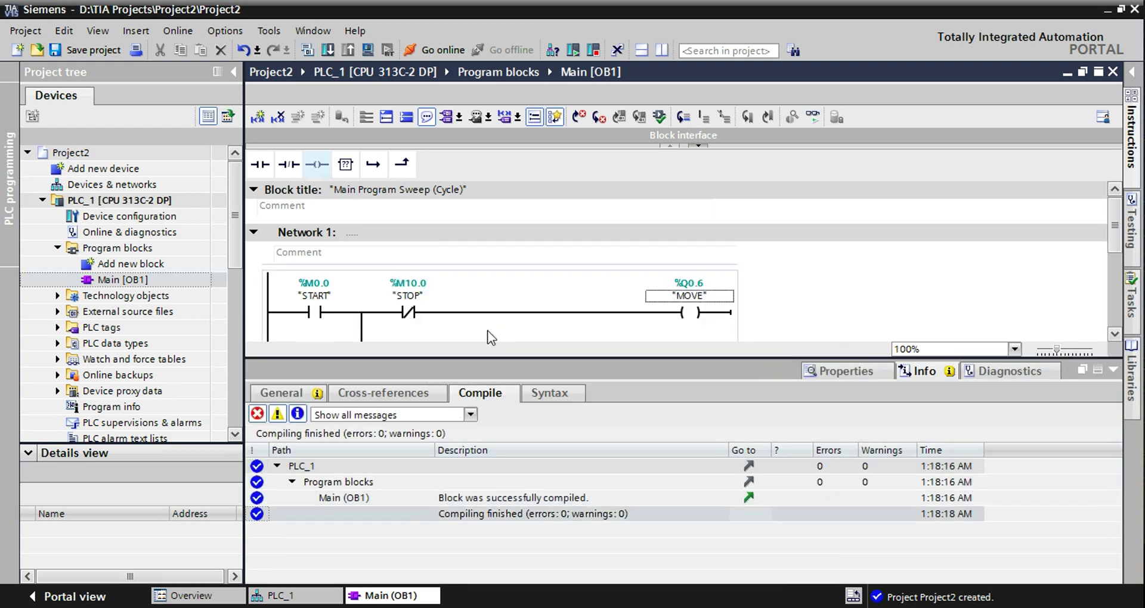
left_click(832, 365)
left_click(839, 377)
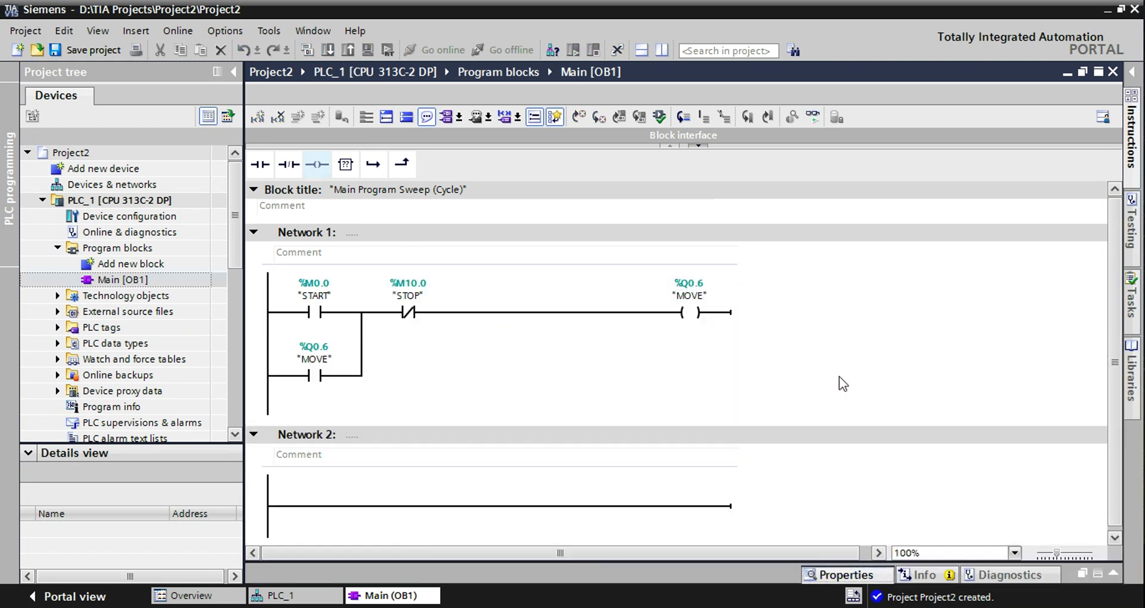
Add a 7" SIMATIC Basic Panel HMI device, KTP700 Basic, article number 6AV2 123-2GA03-0AX0, with the device wizard.
double_click(98, 169)
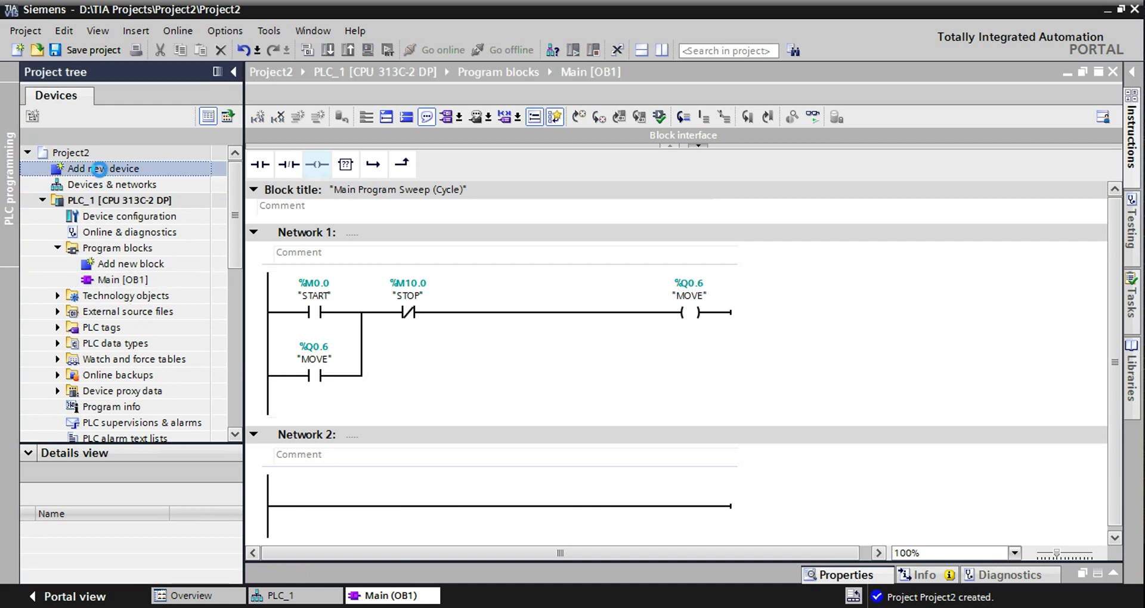
left_click(342, 230)
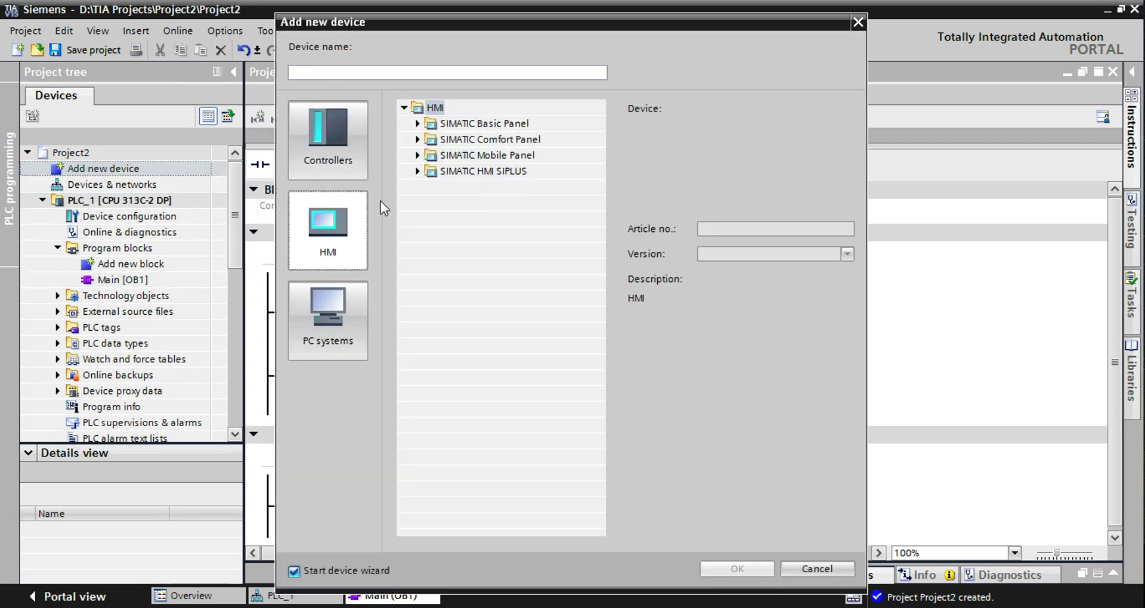
left_click(418, 124)
left_click(431, 187)
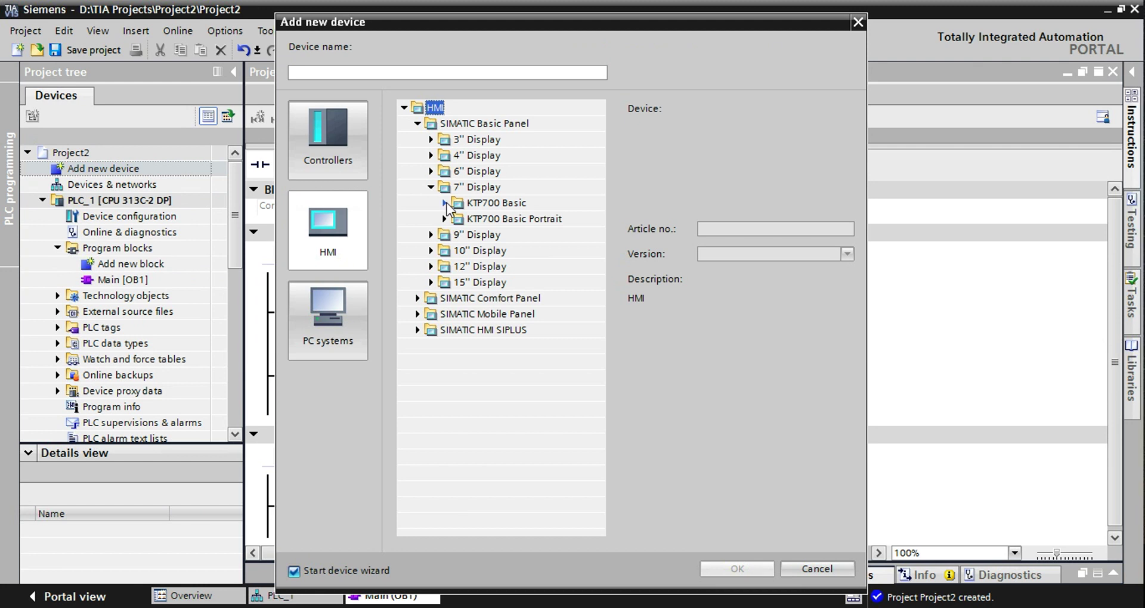
left_click(444, 203)
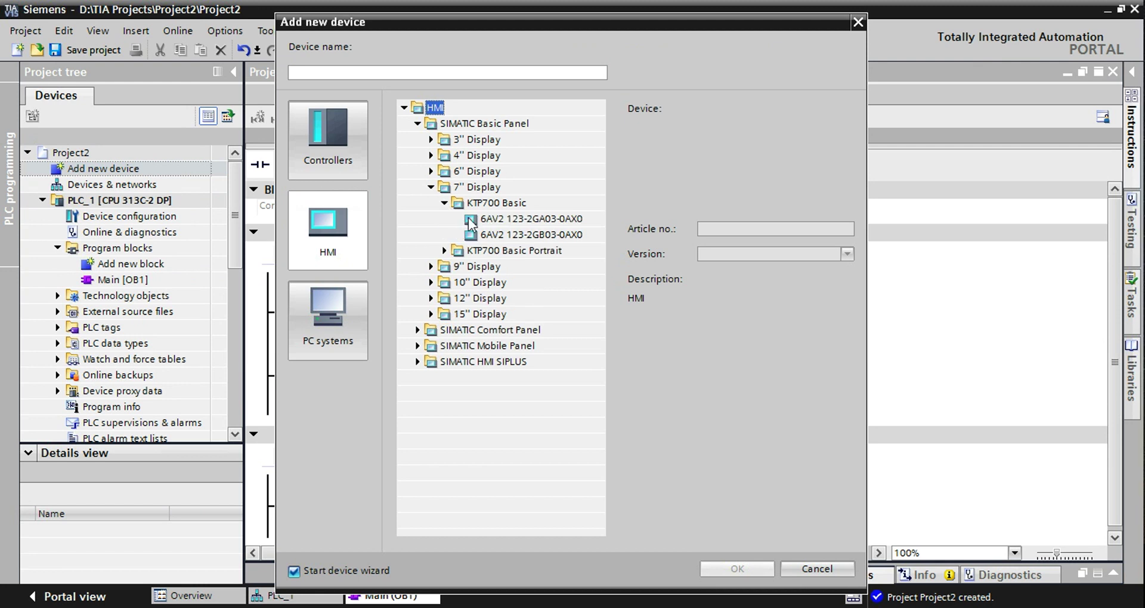
left_click(510, 221)
left_click(738, 564)
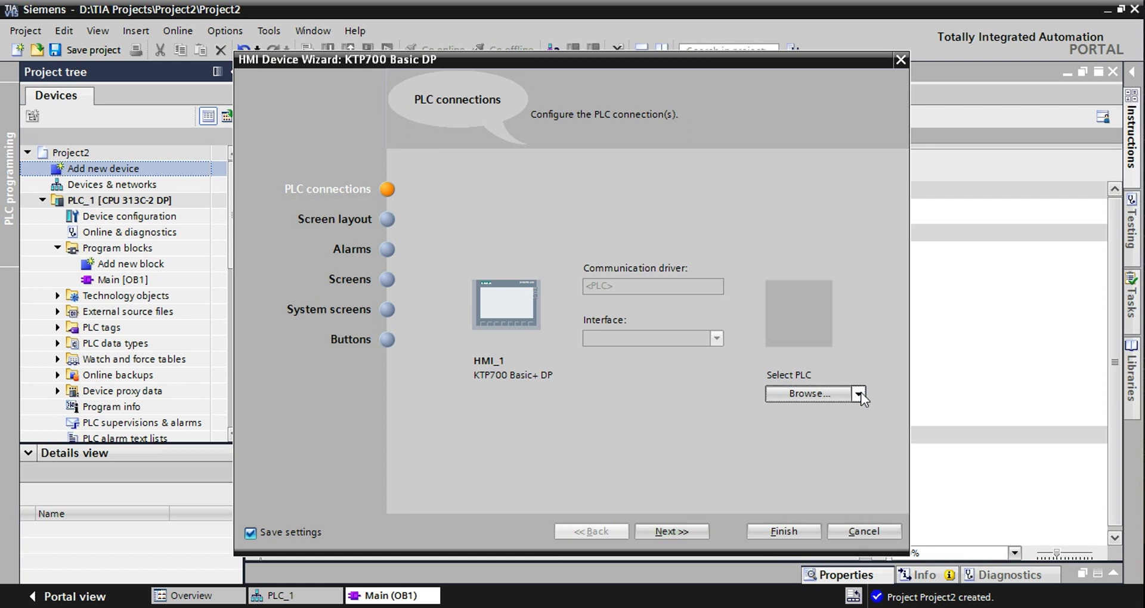
Connect the new HMI panel to PLC_1 and finish the device wizard with its remaining default settings.
left_click(858, 393)
left_click(802, 467)
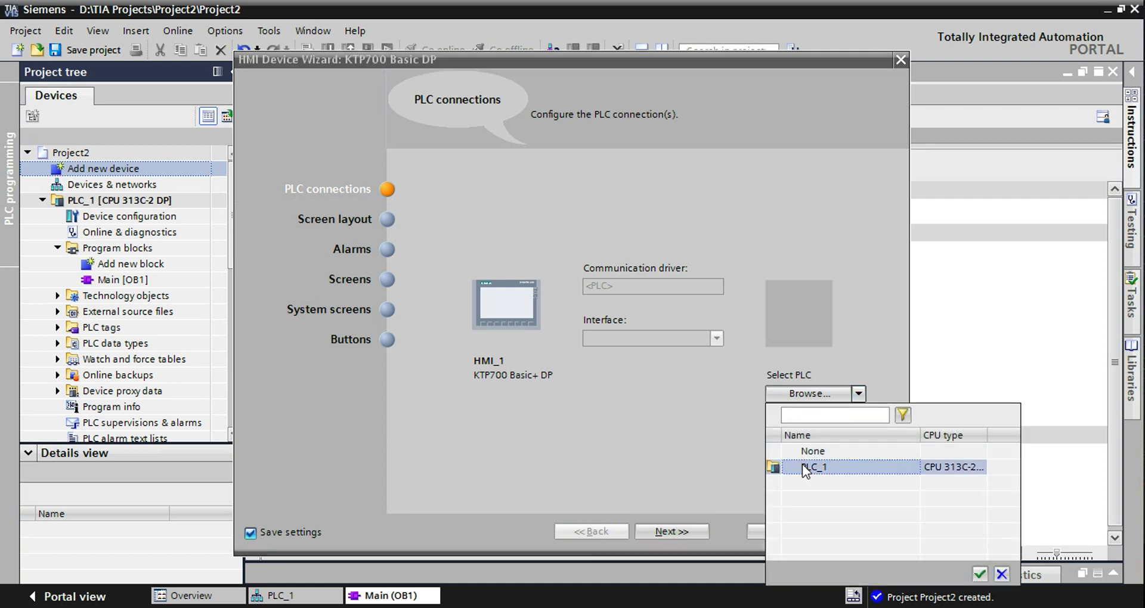
double_click(809, 467)
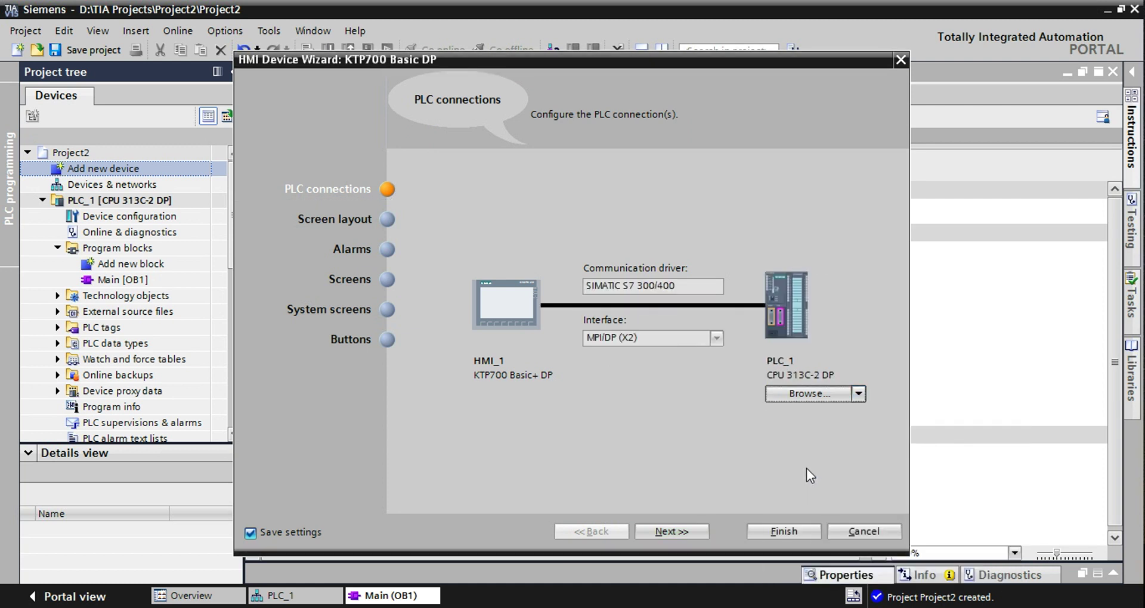
left_click(793, 528)
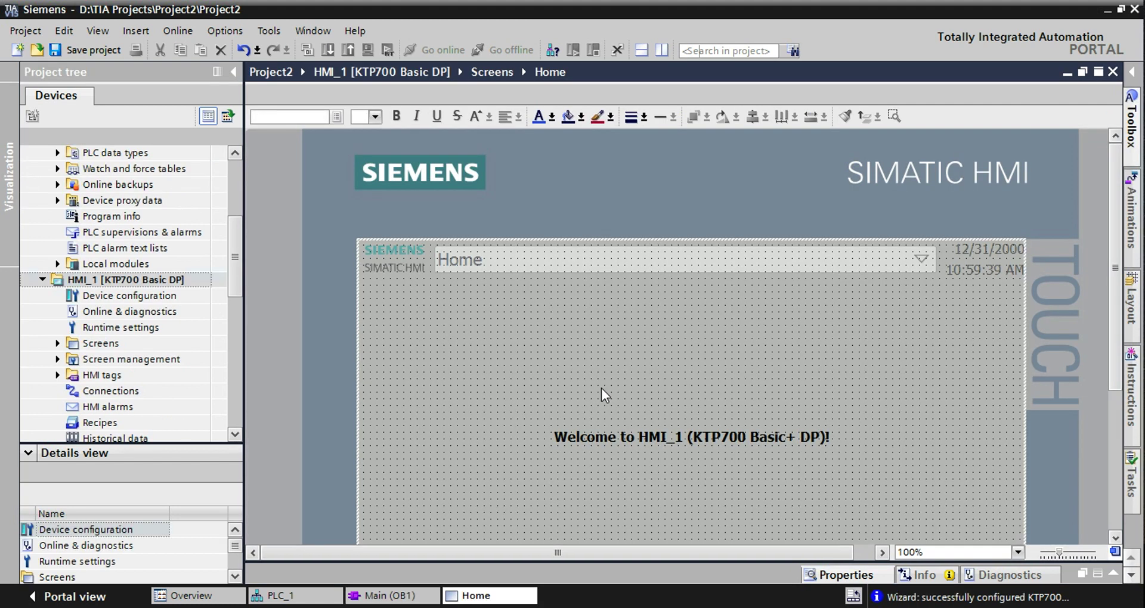
Move the welcome text to just below the Home screen's header and change it to "Welcome to HMI_Animation".
left_click(693, 436)
left_click_drag(692, 402, 690, 301)
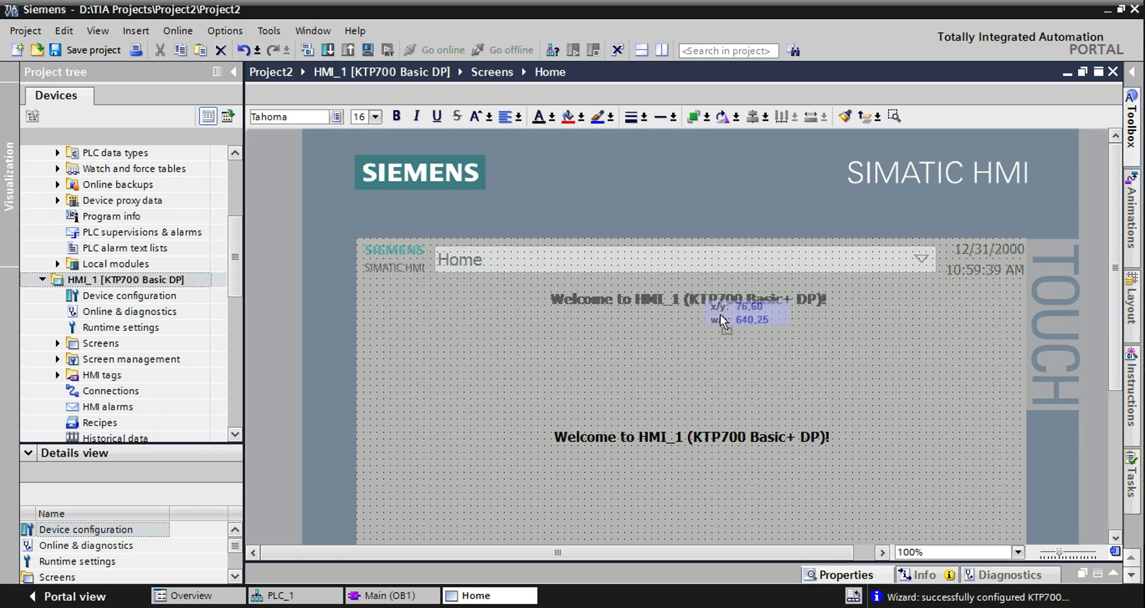
double_click(762, 300)
left_click(792, 302)
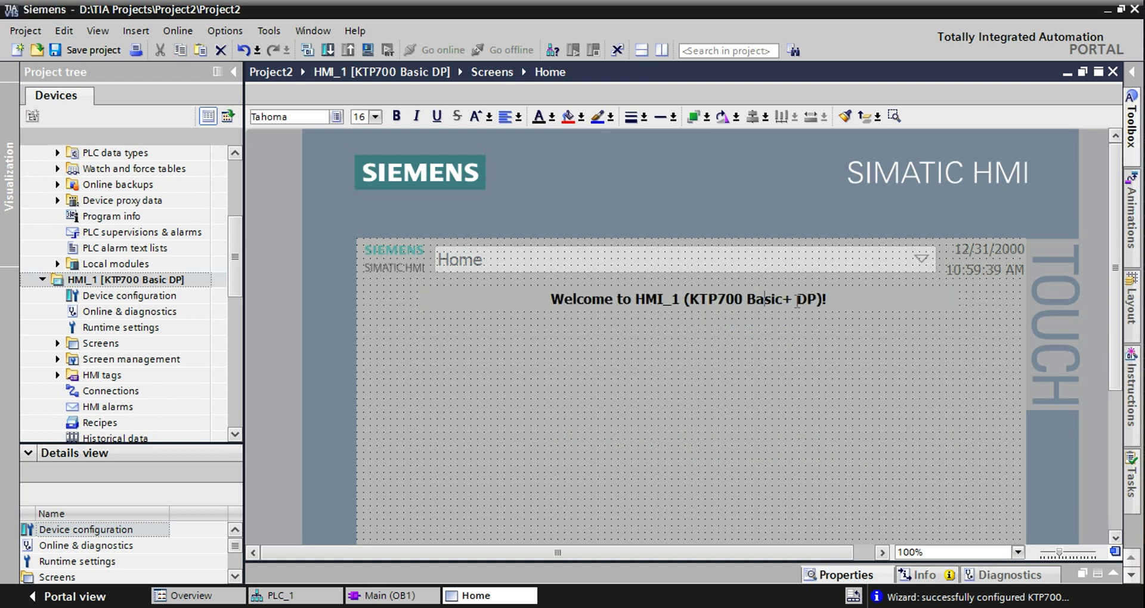
left_click_drag(827, 298, 678, 292)
type("A")
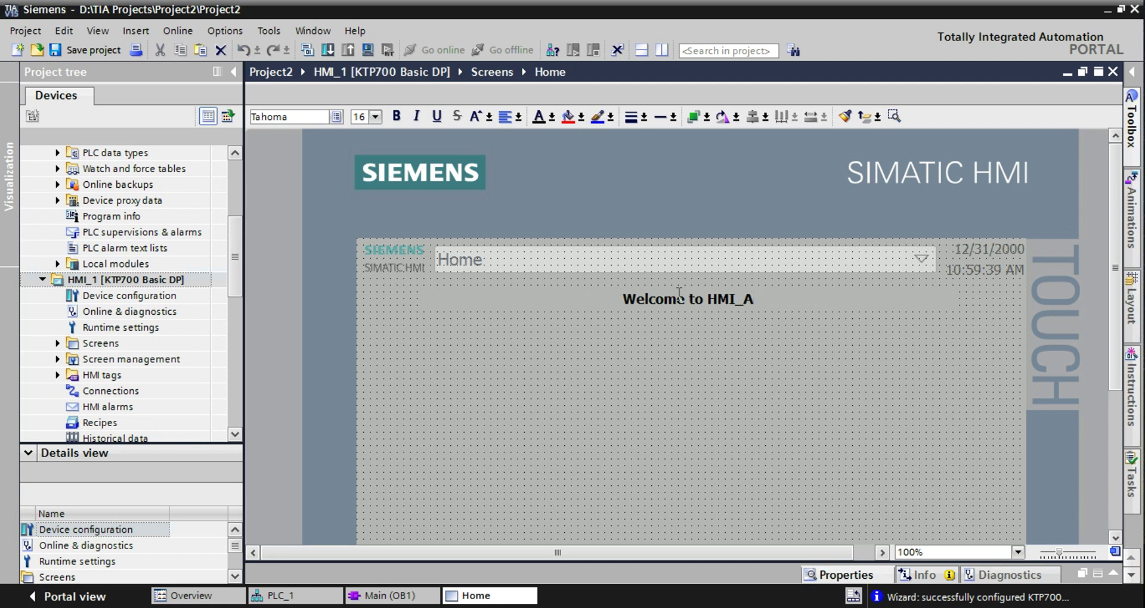
type("nimation")
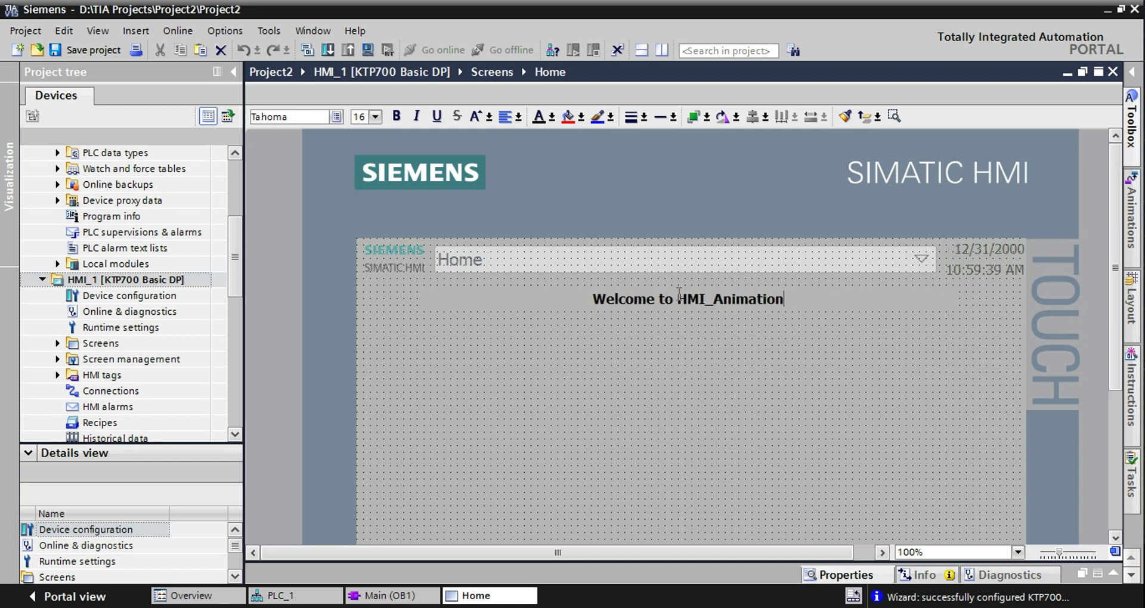
left_click(593, 370)
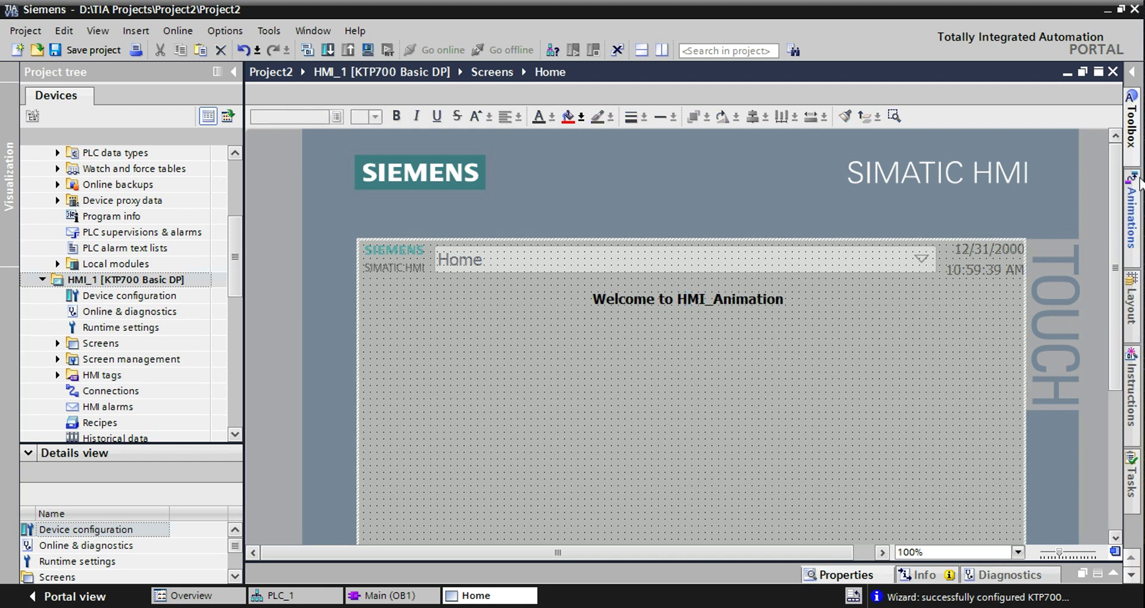
Place two similar buttons one above the other on the left of the Home screen, aligning the lower one's left edge.
left_click(1131, 125)
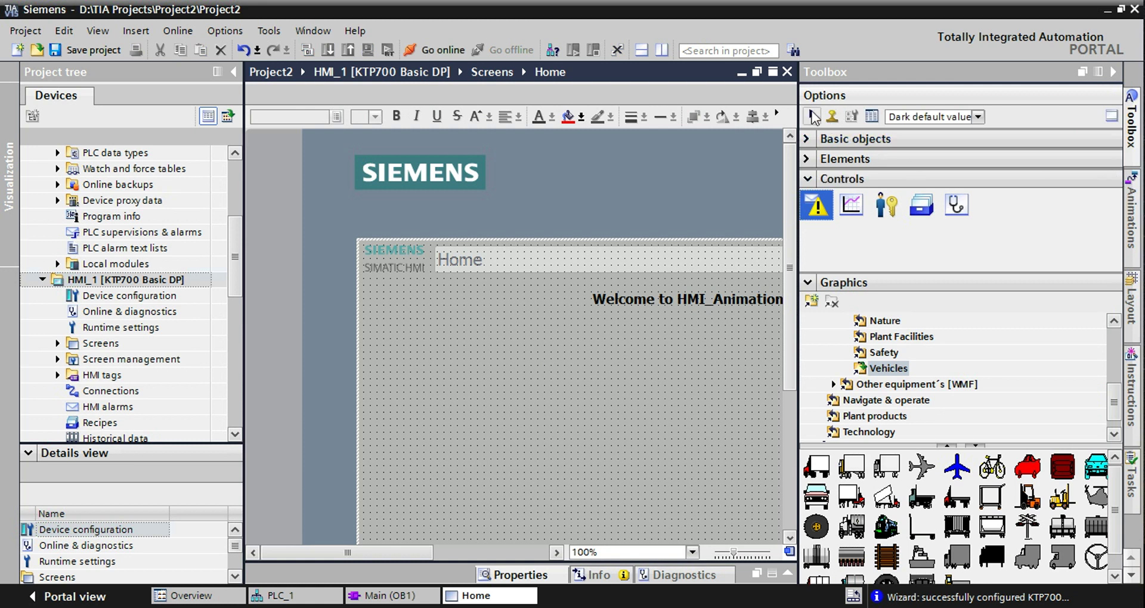
left_click(808, 138)
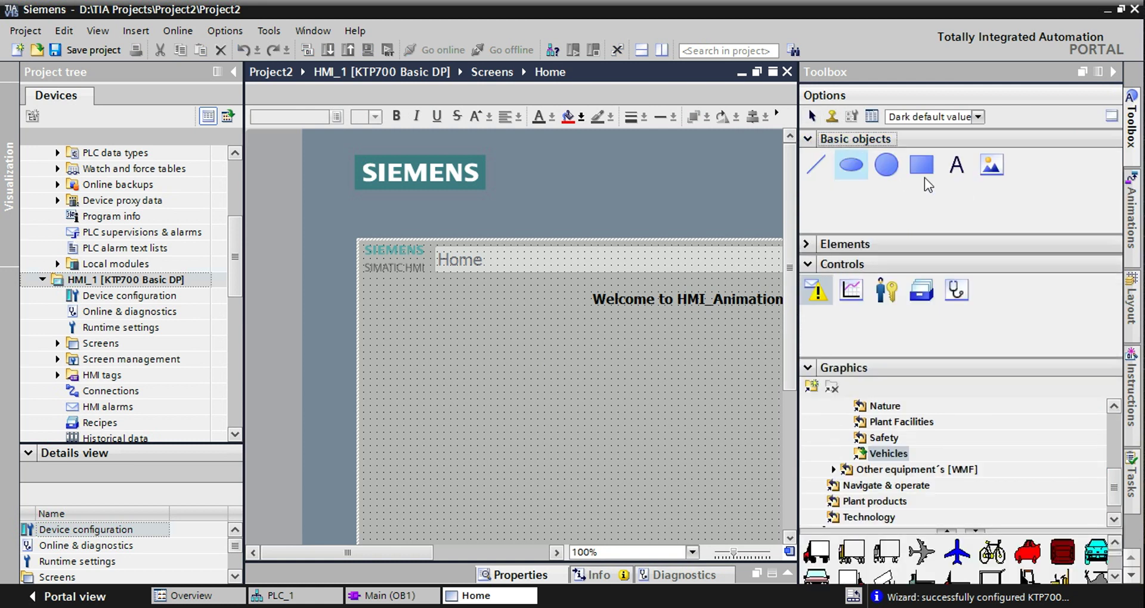
left_click(808, 367)
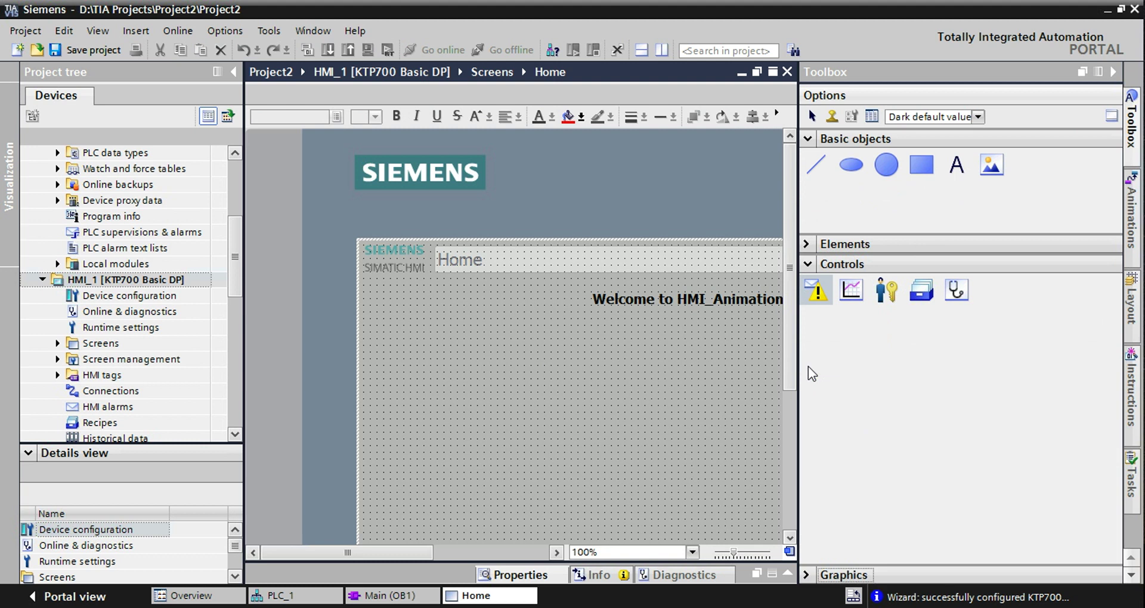
left_click(807, 246)
left_click(851, 270)
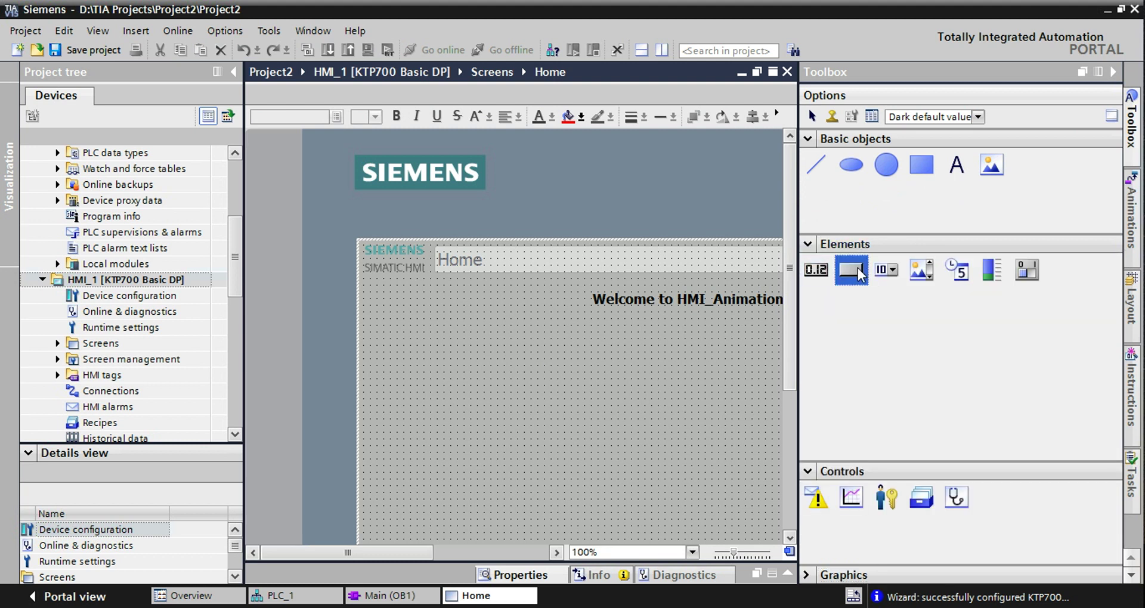
left_click(411, 335)
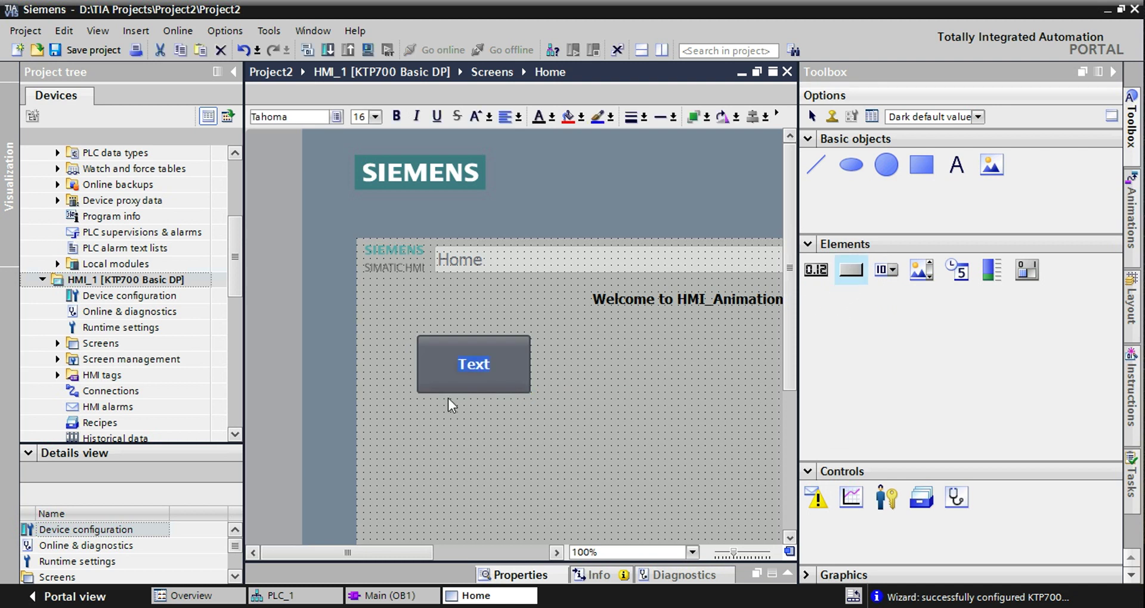
left_click(420, 408)
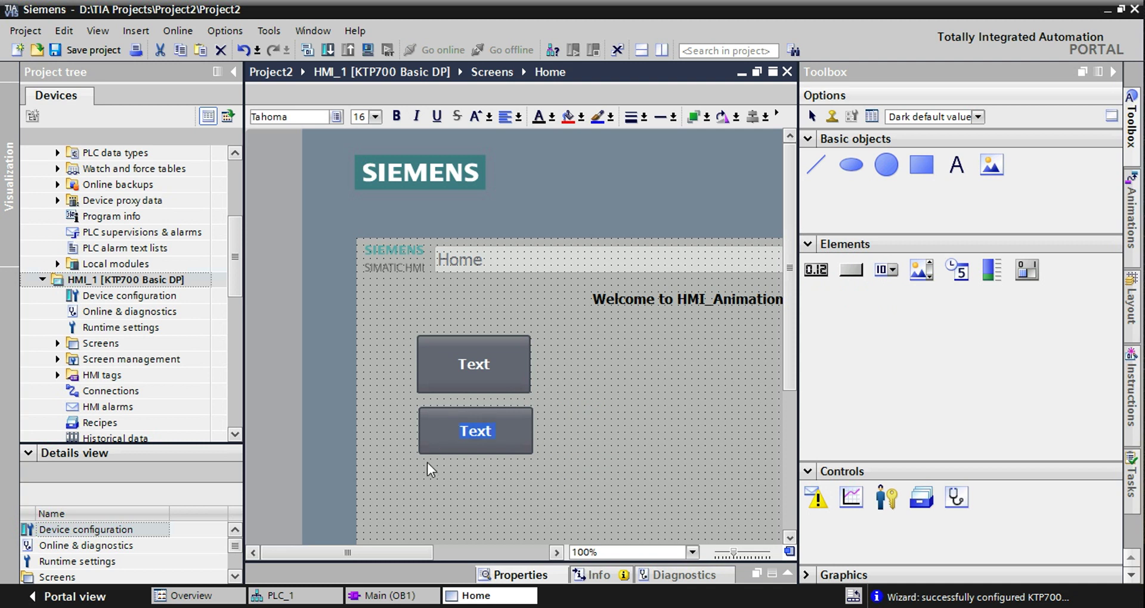
left_click(567, 440)
left_click(522, 435)
left_click_drag(417, 452, 420, 455)
Place a circle on the Home screen to the right of the two buttons.
left_click(639, 439)
left_click(886, 164)
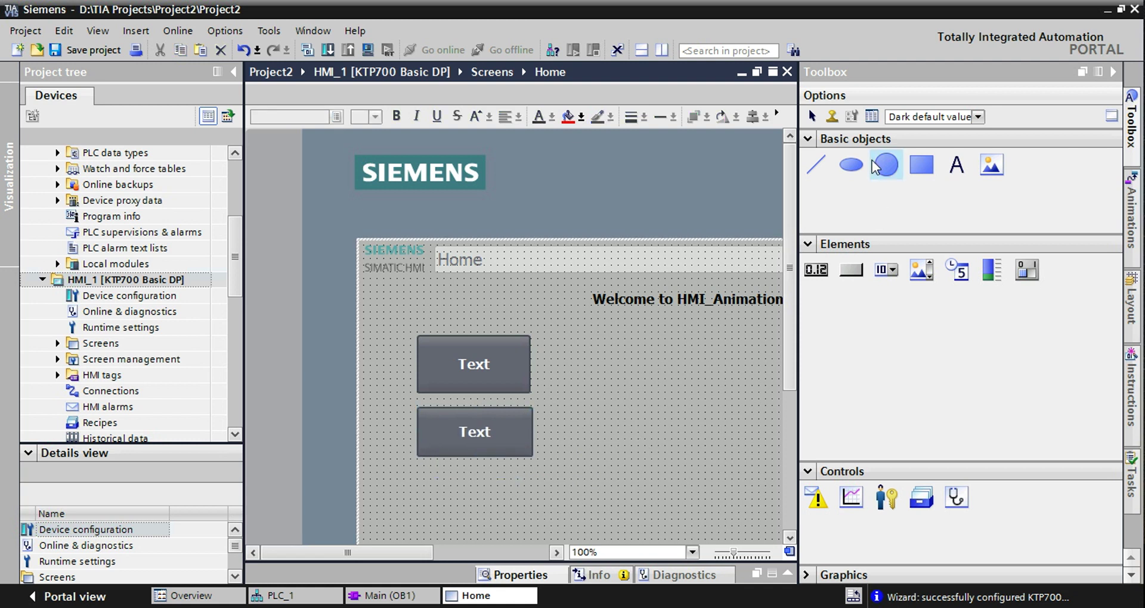
left_click(695, 391)
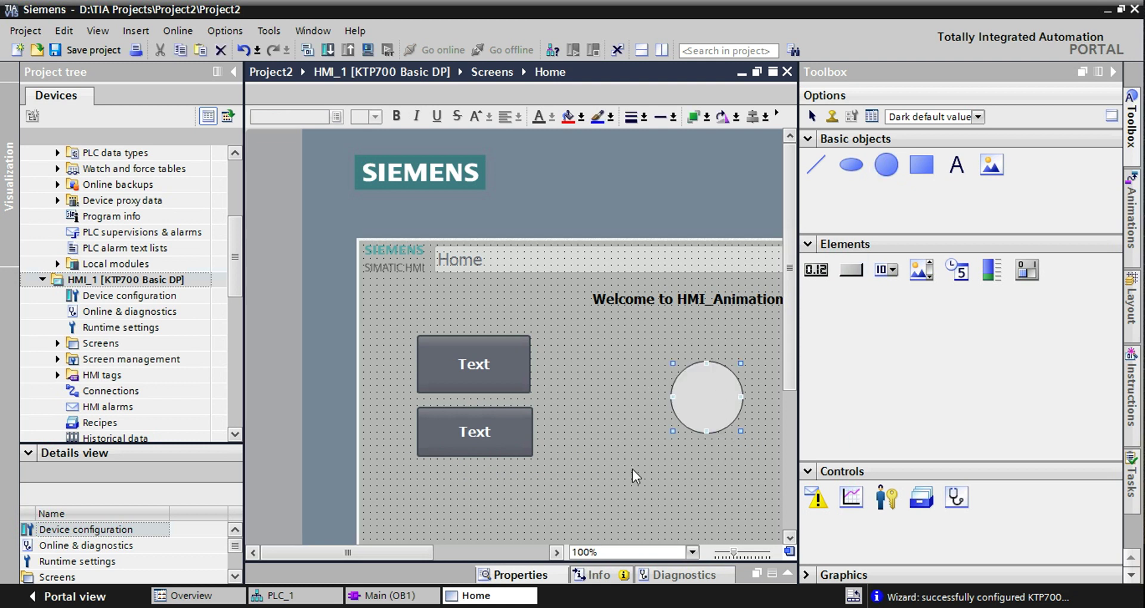
Label the upper button START and the lower button STOP.
double_click(494, 364)
type("START")
key("Return")
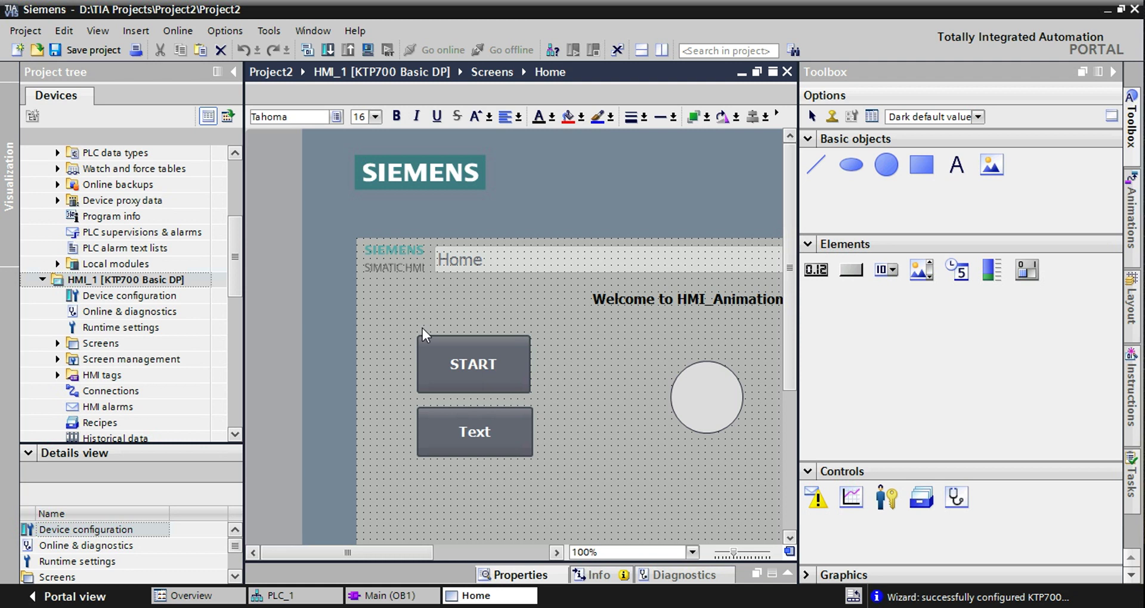
double_click(480, 433)
type("STOP")
Set the START button's background fill pattern to Solid in its appearance properties.
left_click(511, 355)
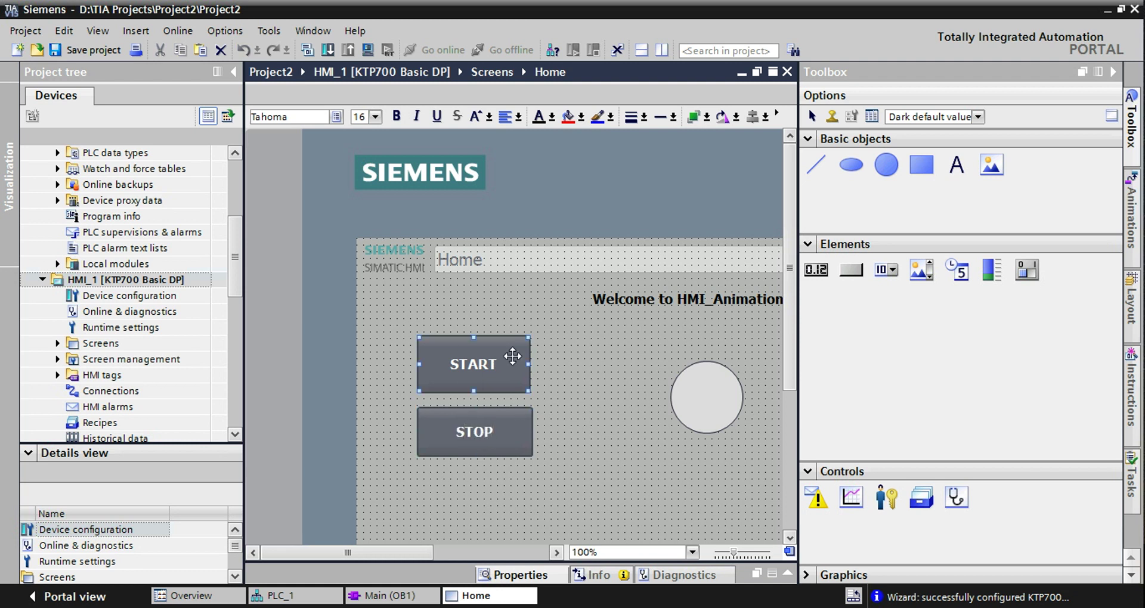
left_click(516, 574)
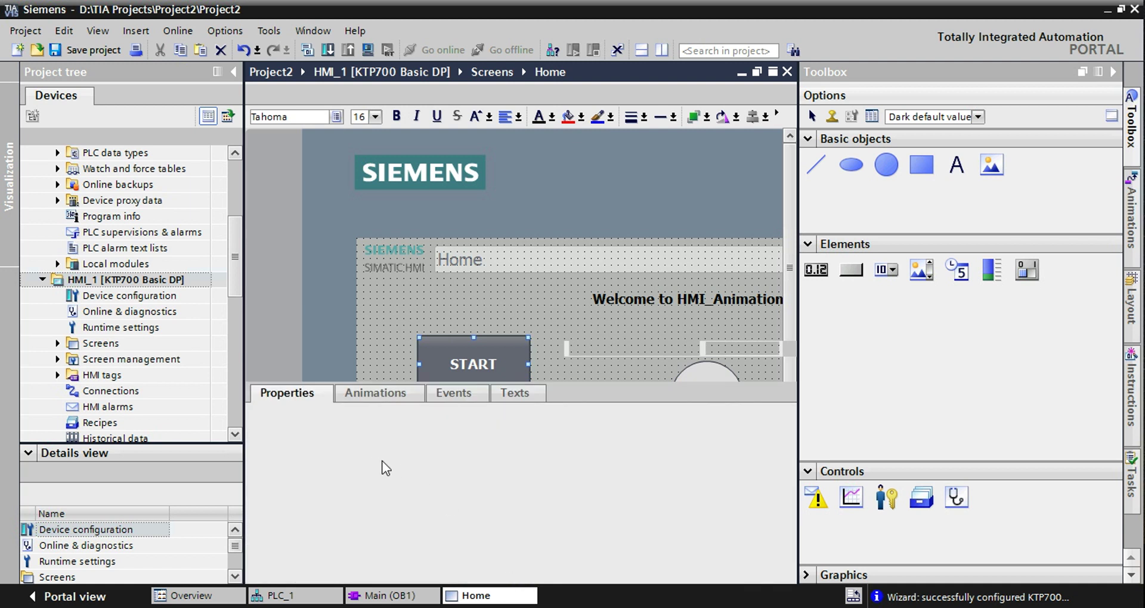
left_click(280, 438)
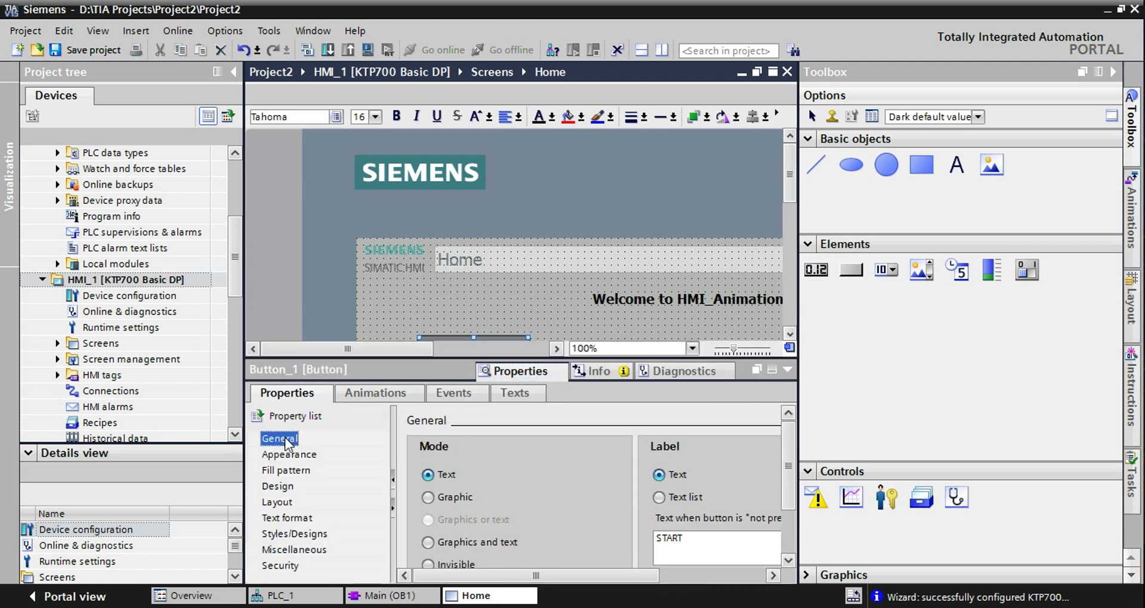
left_click(318, 455)
left_click(1108, 73)
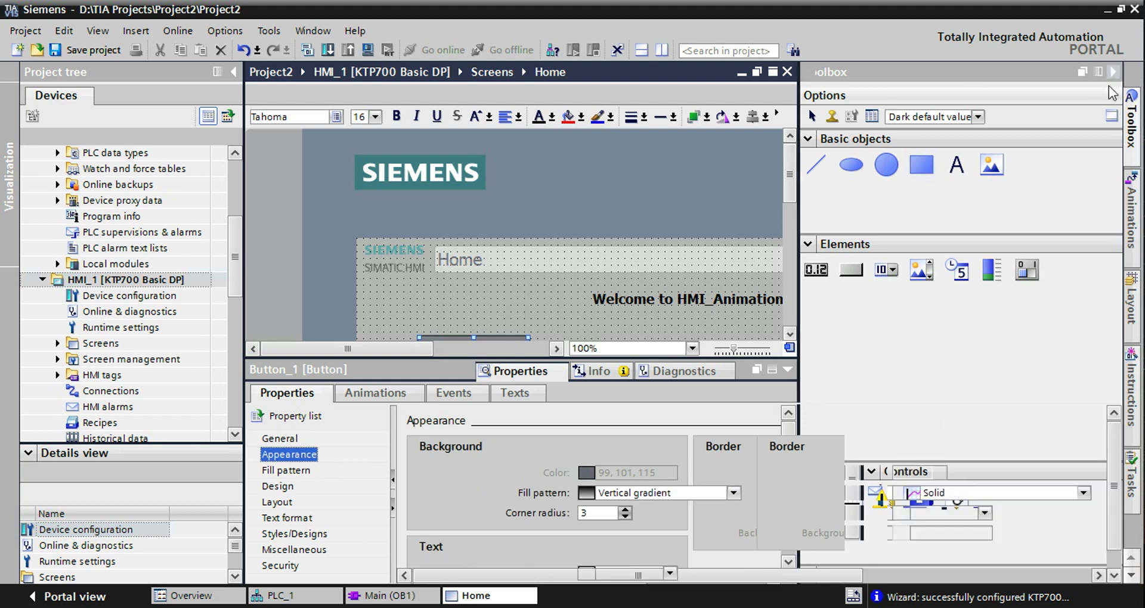
left_click(733, 493)
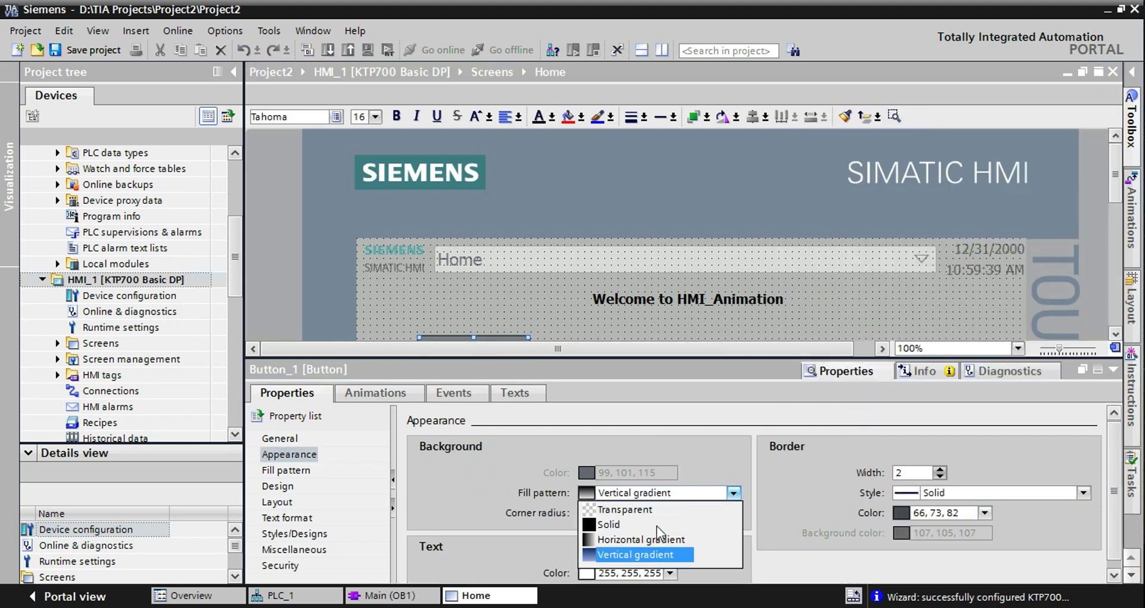
left_click(611, 525)
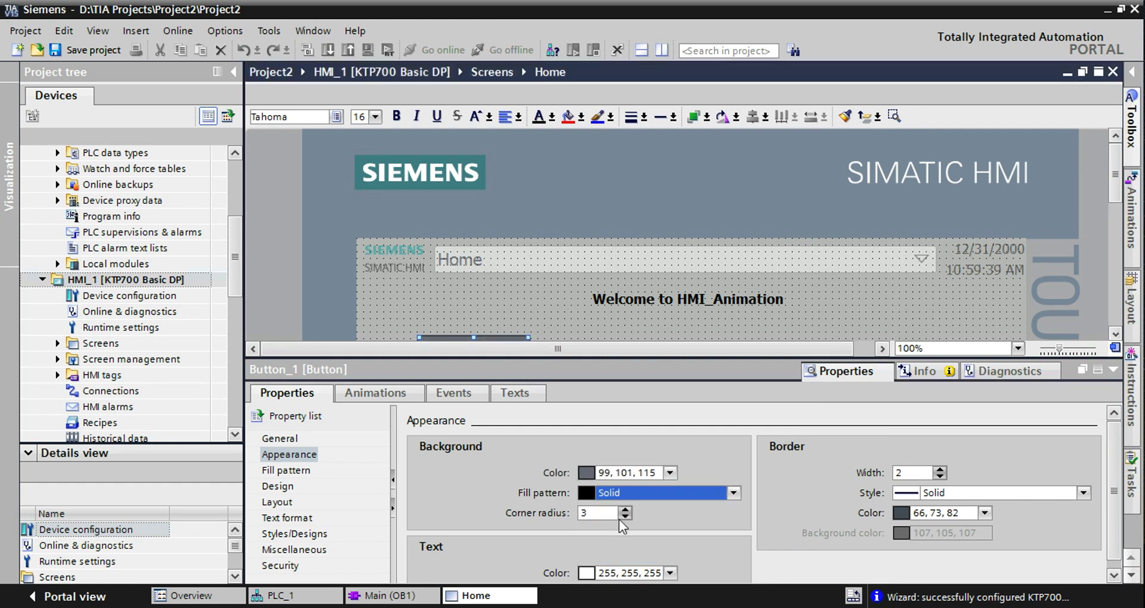
Set the START button's background colour to green (0, 255, 0) and its border width to 5.
left_click(667, 475)
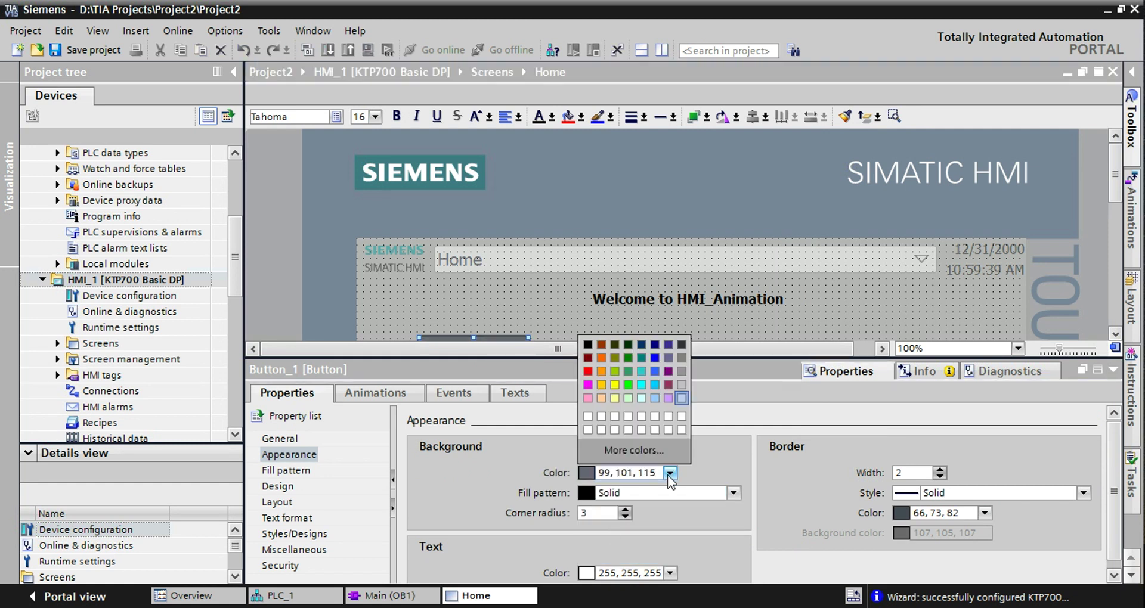
left_click(628, 385)
left_click_drag(1115, 181, 1115, 200)
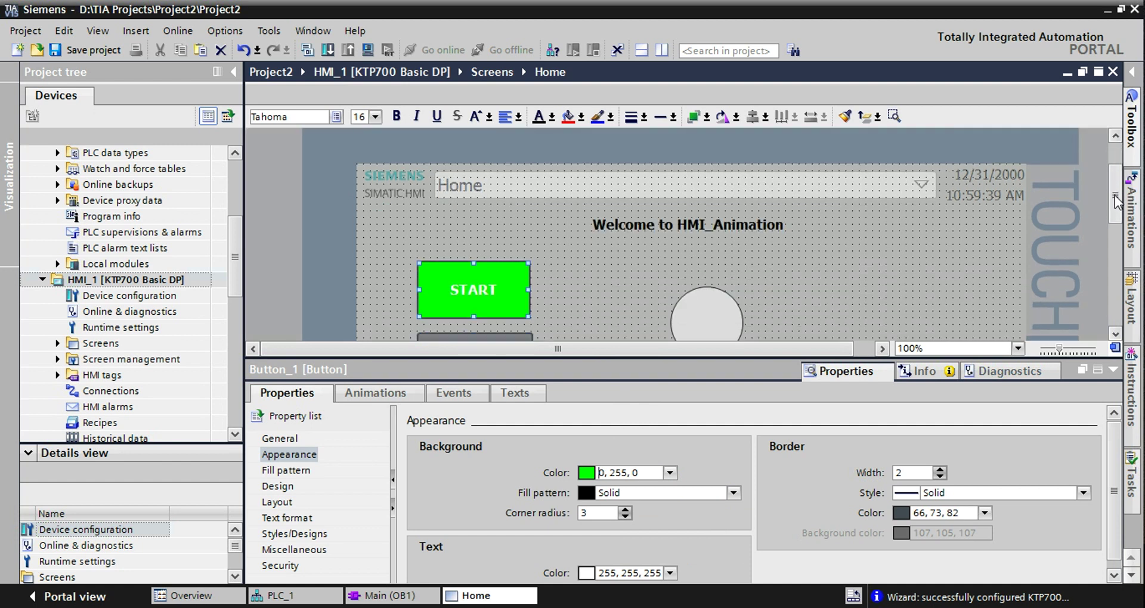
left_click(939, 470)
left_click(940, 470)
left_click(940, 469)
Set the START button's text colour to black (0, 0, 0) and its corner radius to 14.
left_click(670, 573)
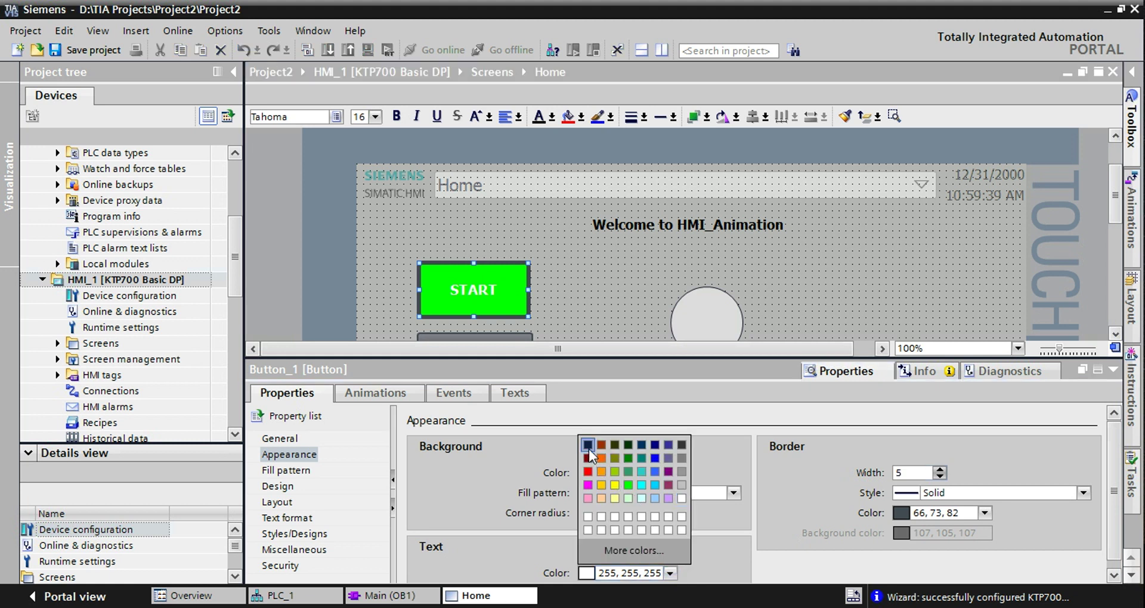
left_click(589, 449)
left_click(627, 510)
left_click(625, 510)
left_click(625, 510)
left_click(625, 510)
left_click(625, 510)
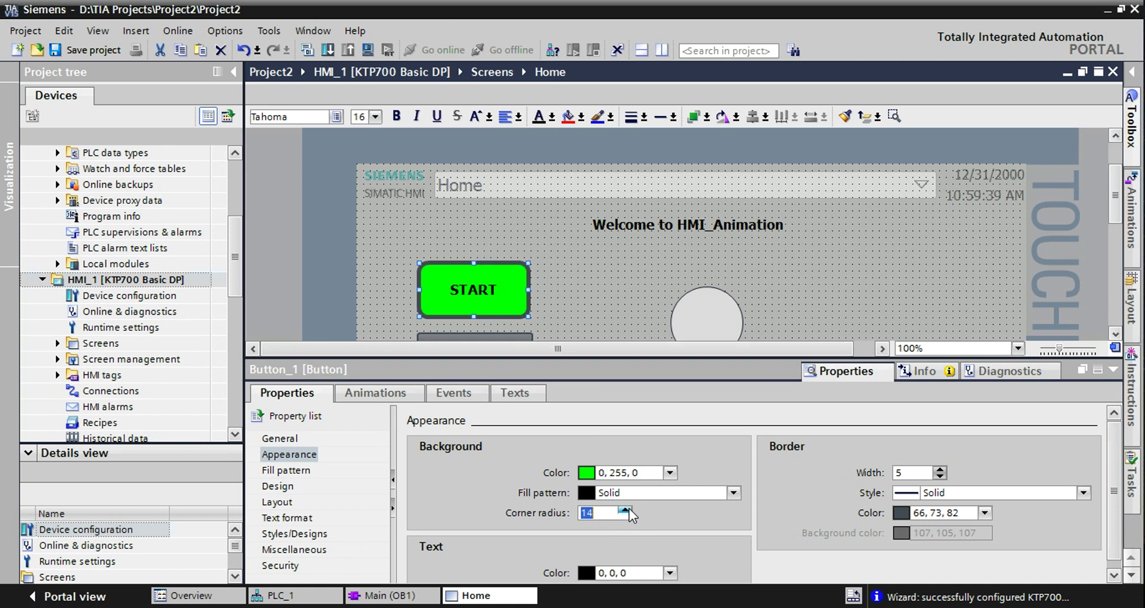
Set the START button's border style to 3D style.
left_click(984, 513)
left_click(984, 513)
left_click(1026, 496)
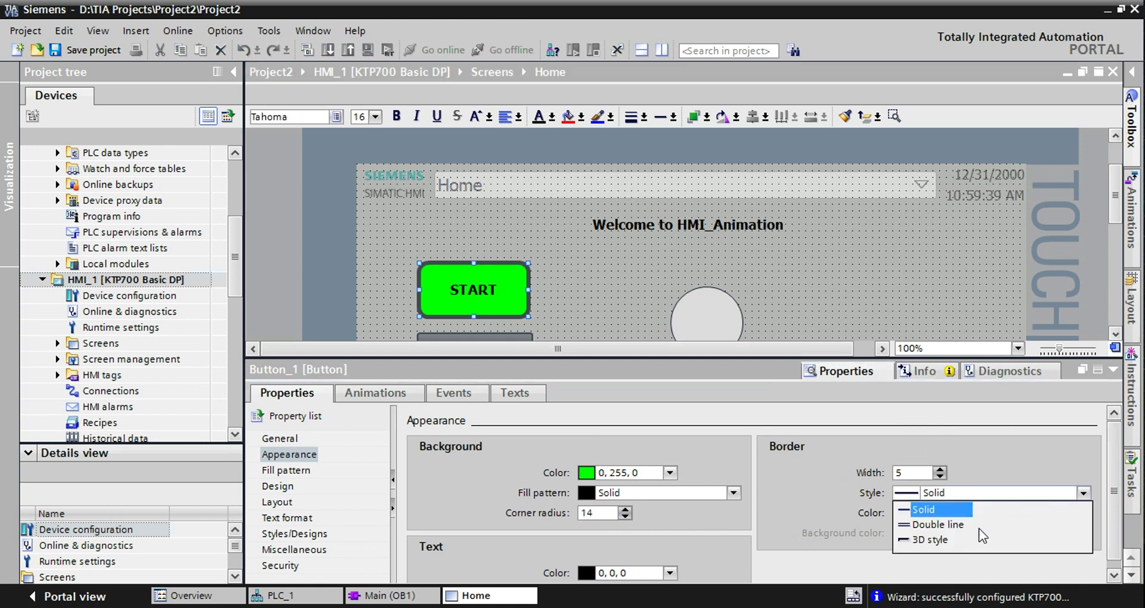
left_click(949, 540)
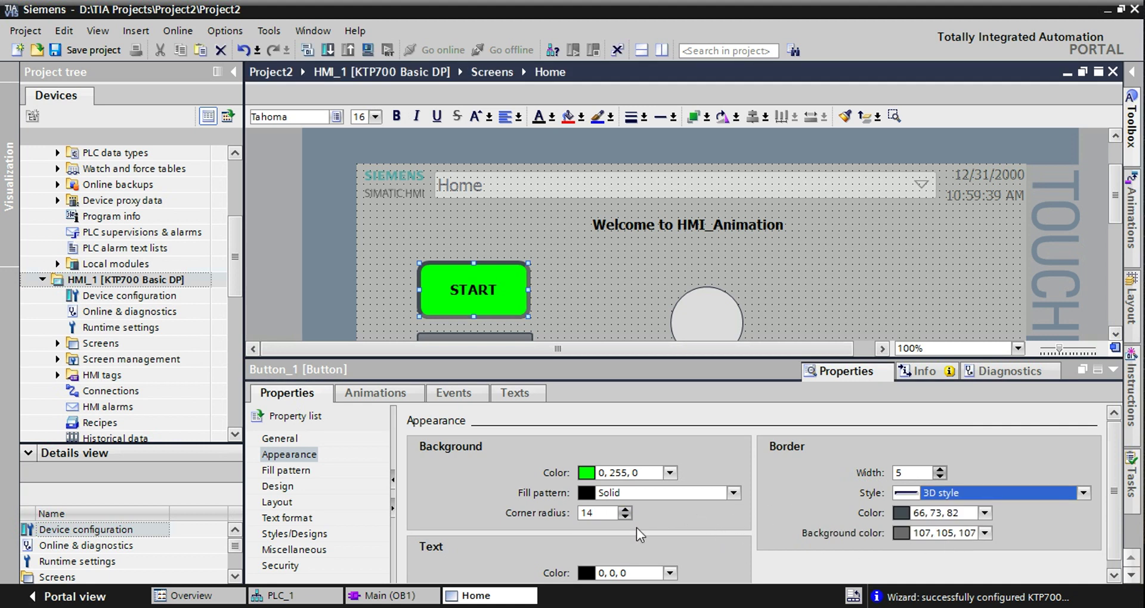
Set the START button's font size to 22 px in its text format properties.
left_click(285, 504)
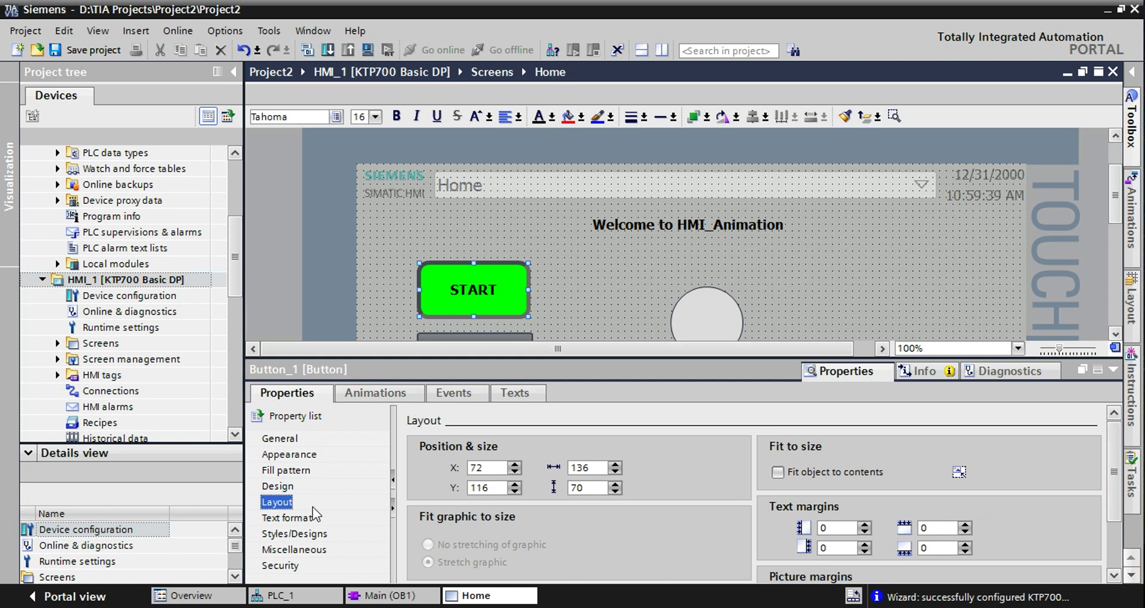
left_click(287, 517)
left_click(623, 471)
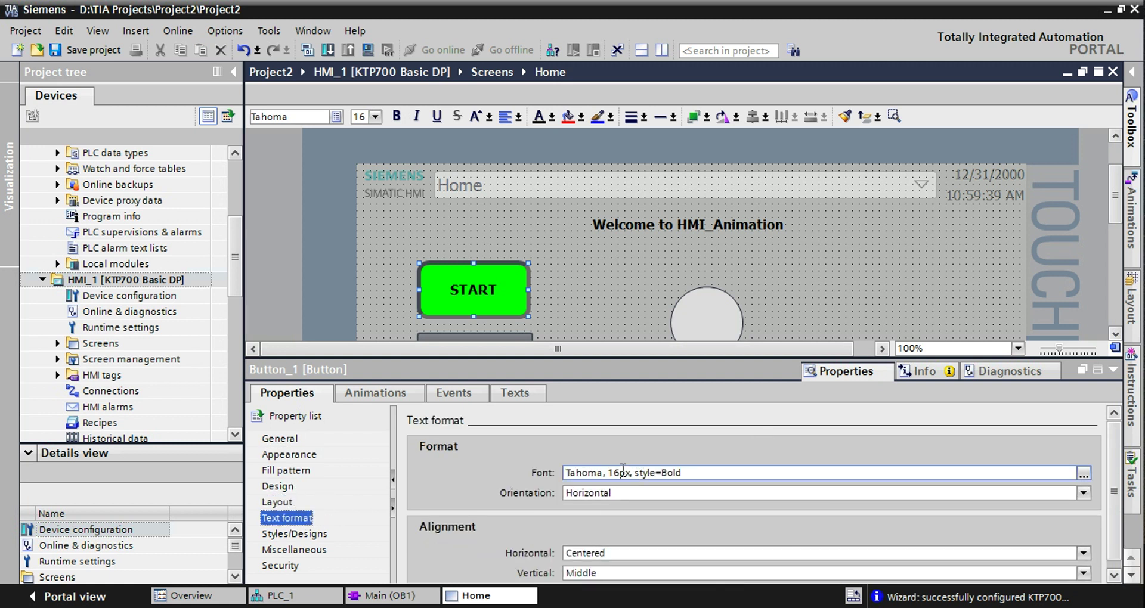
double_click(620, 471)
type("22")
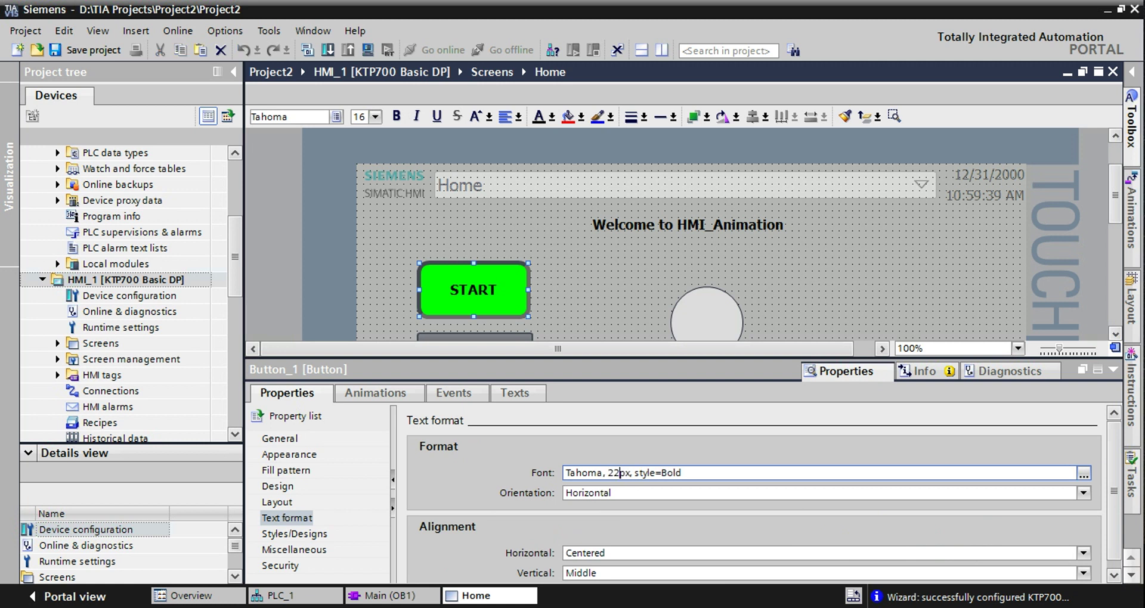
key("Return")
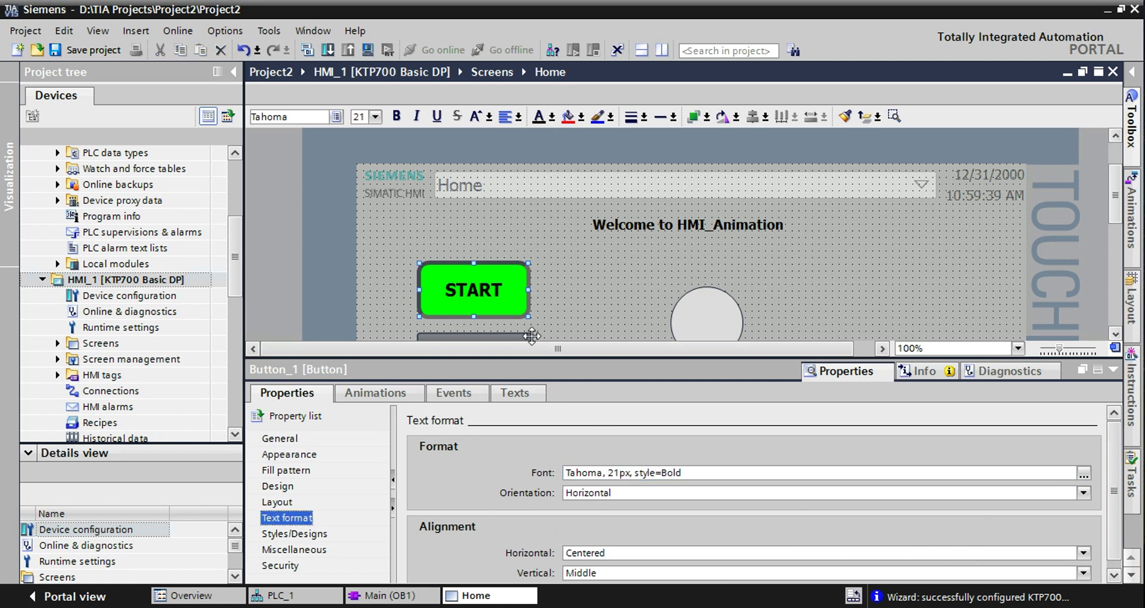
Add a SetBit function to the START button's Press event and assign it the PLC tag START.
left_click(453, 393)
left_click(299, 454)
left_click(456, 456)
type("set")
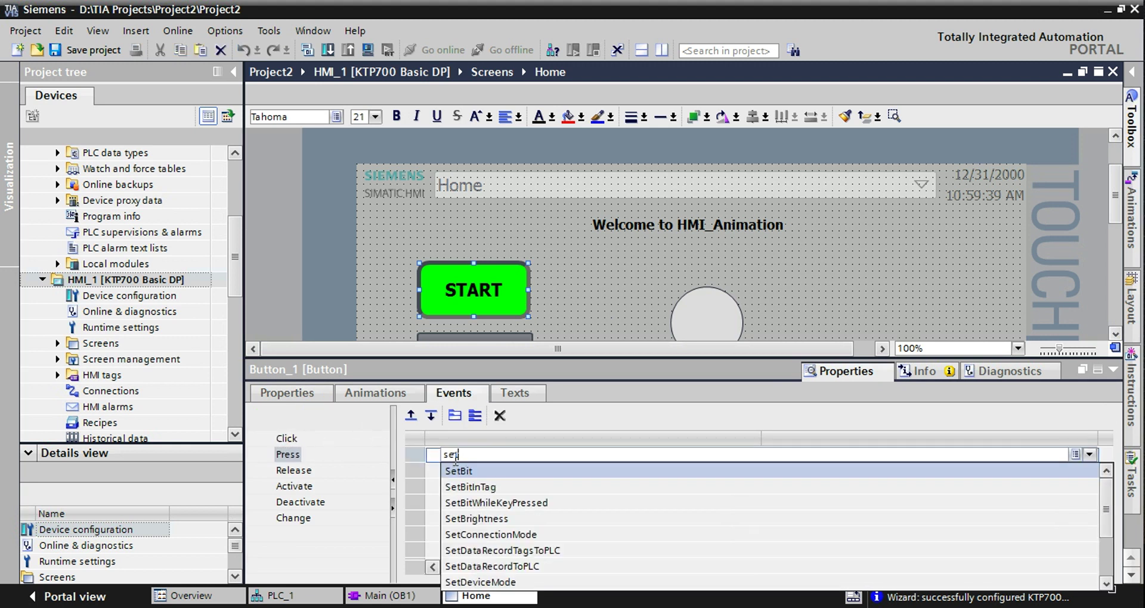
key("Return")
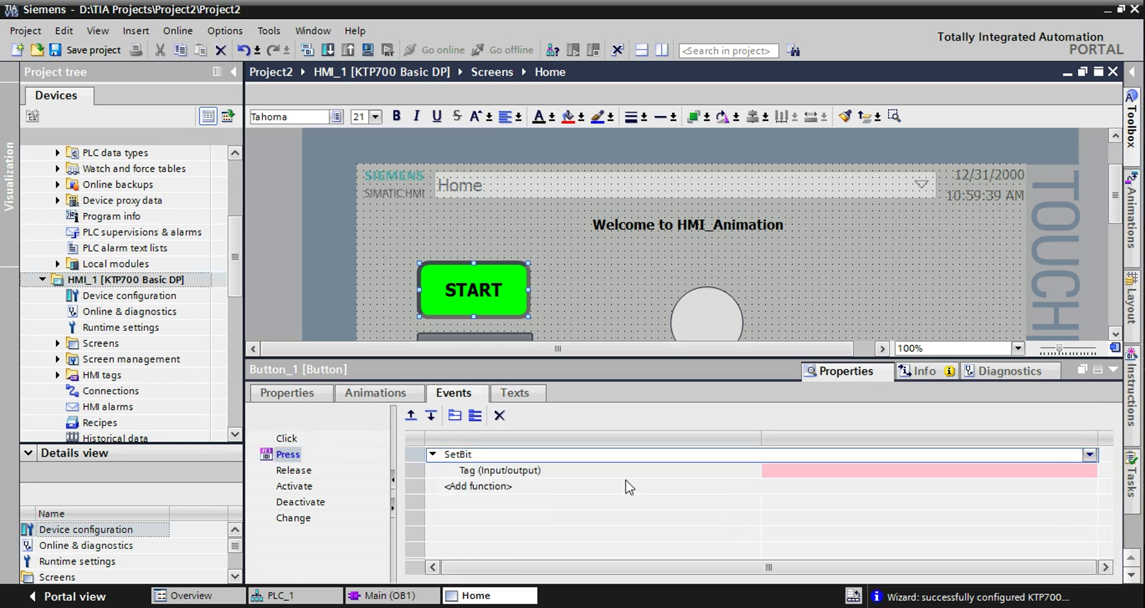
left_click(1092, 471)
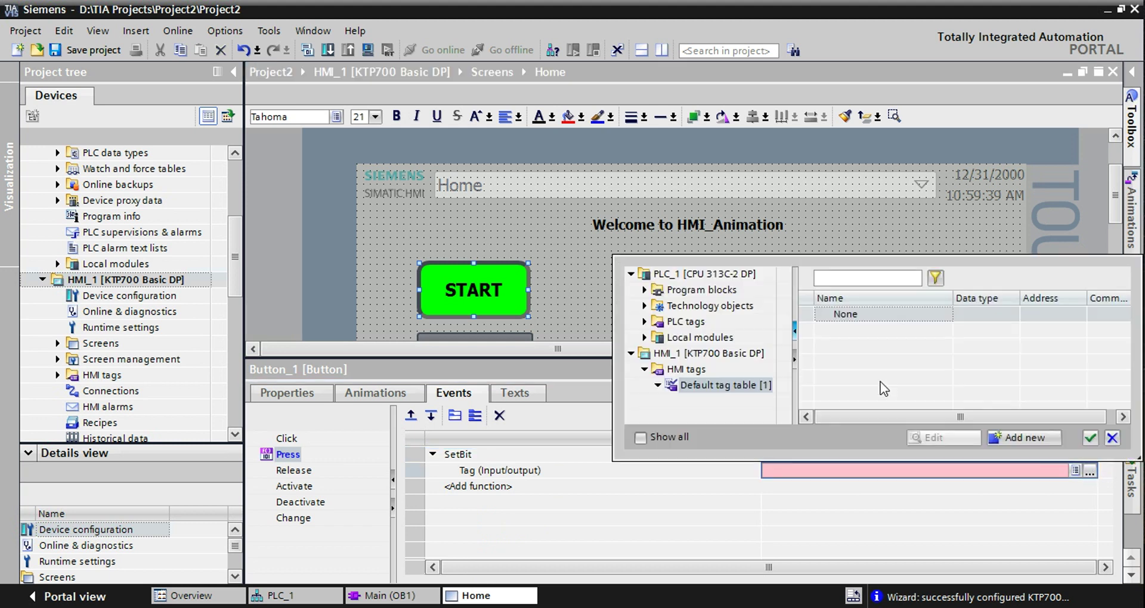
left_click(647, 322)
left_click(695, 338)
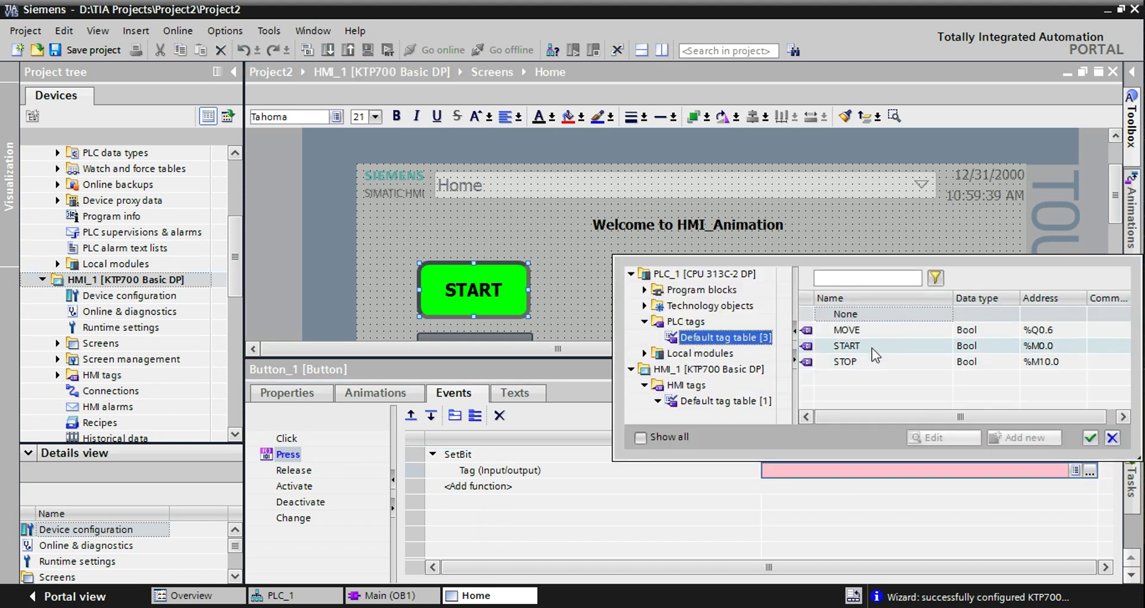
left_click(867, 332)
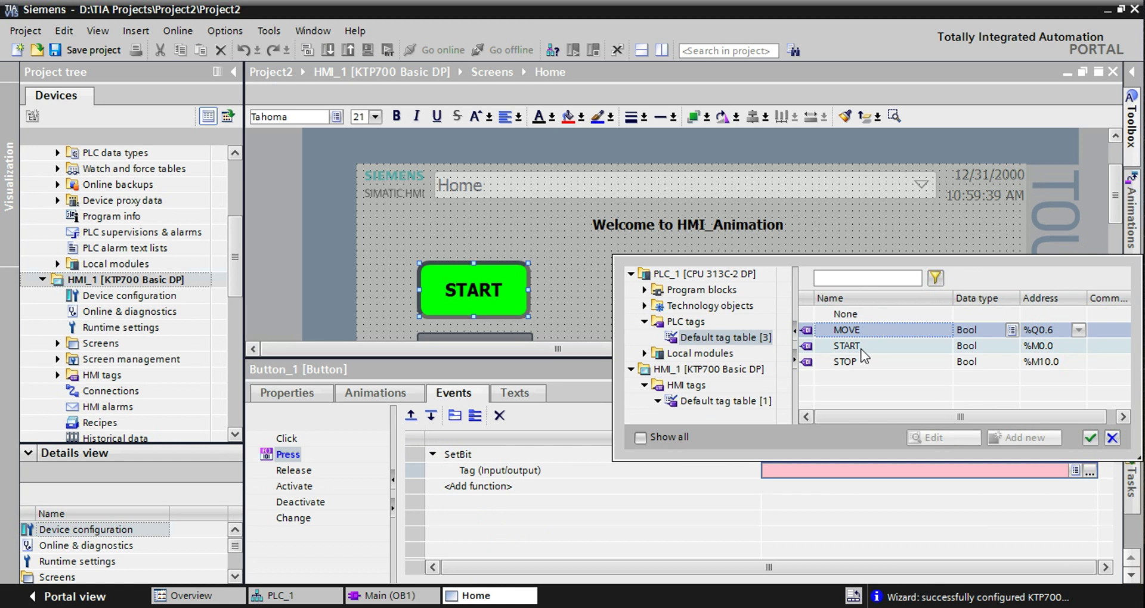
double_click(847, 347)
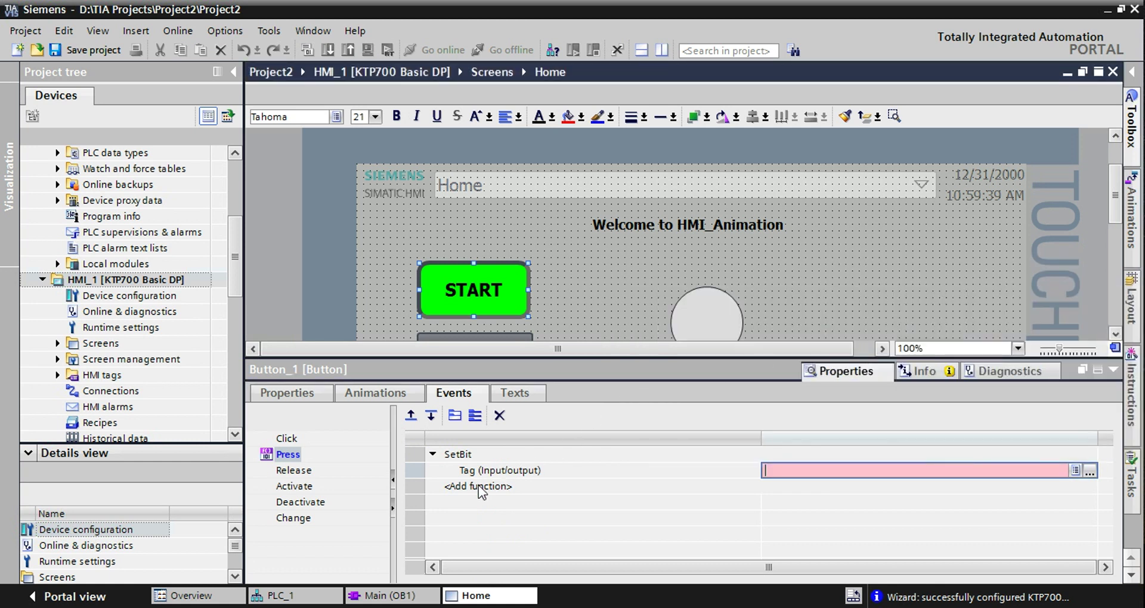
Add a ResetBit function to the START button's Release event and assign it the PLC tag START.
left_click(288, 470)
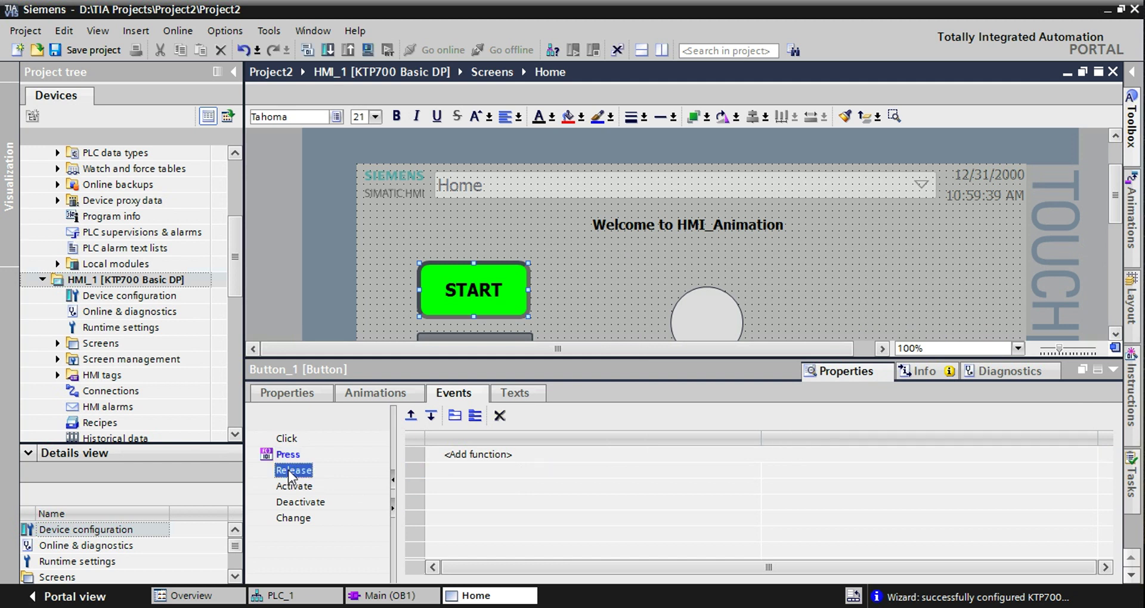
left_click(521, 453)
type("res")
left_click(478, 473)
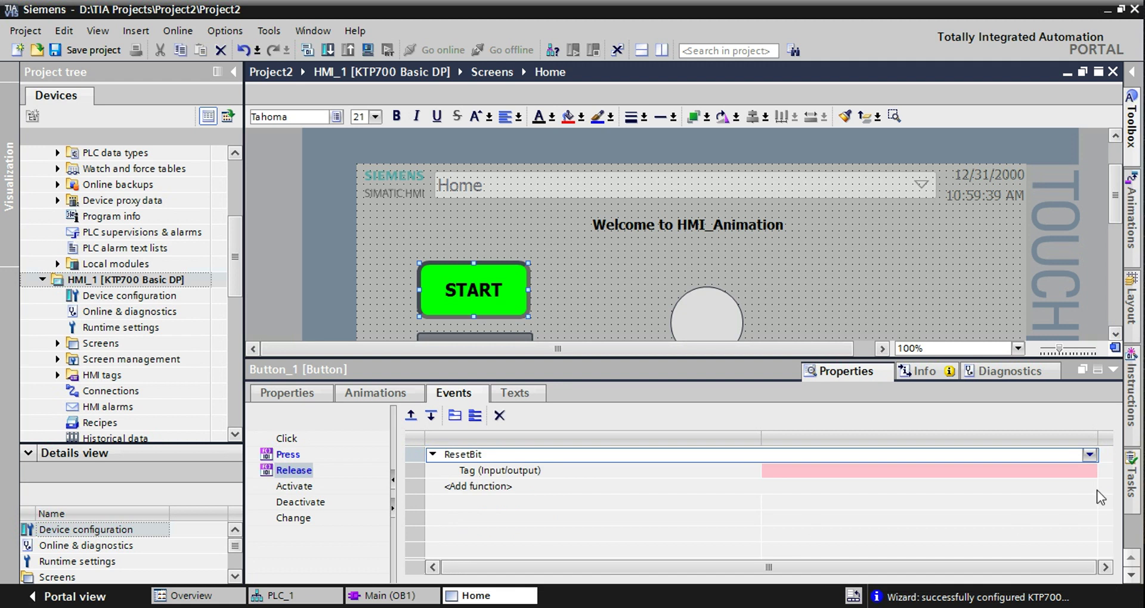
left_click(1090, 470)
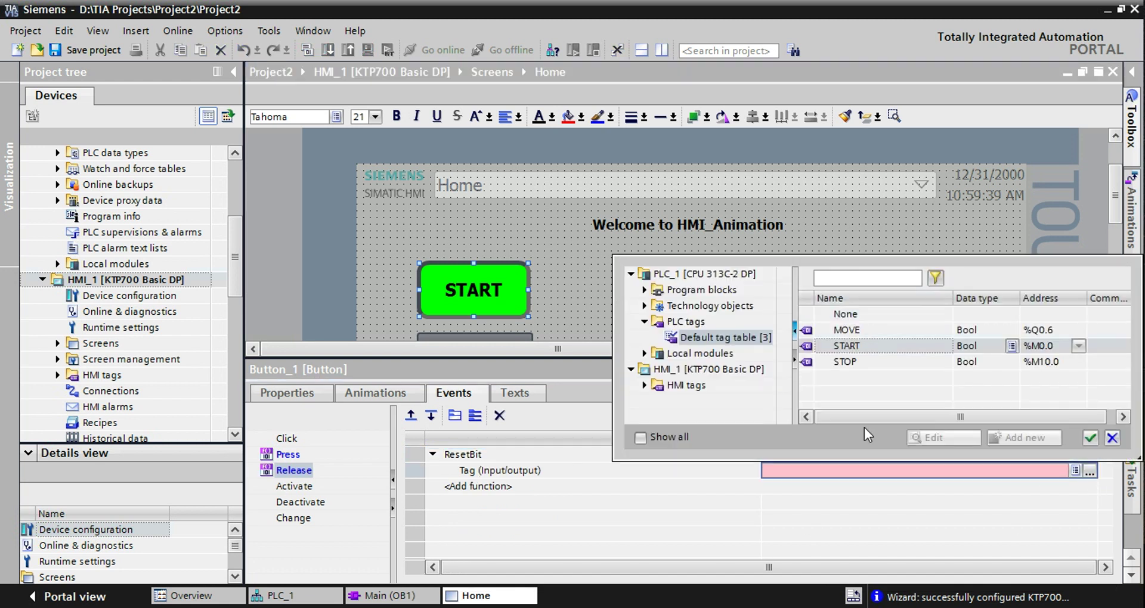
double_click(848, 347)
Add a SetBit function to the STOP button's Press event and assign it the PLC tag STOP.
scroll(1117, 204, "down", 3)
left_click(513, 279)
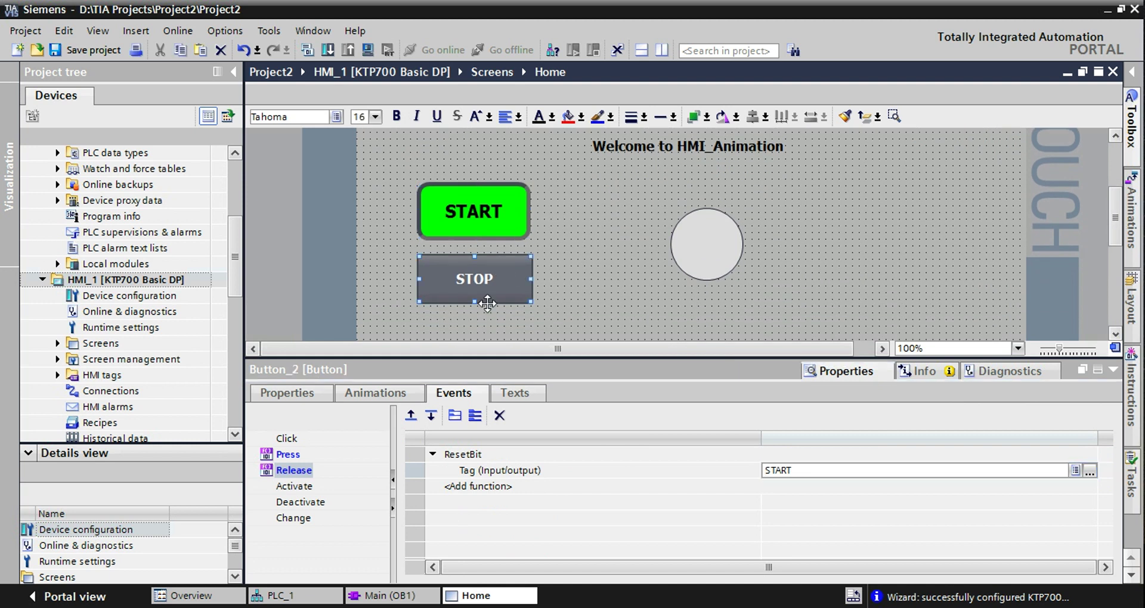
left_click(292, 456)
left_click(463, 455)
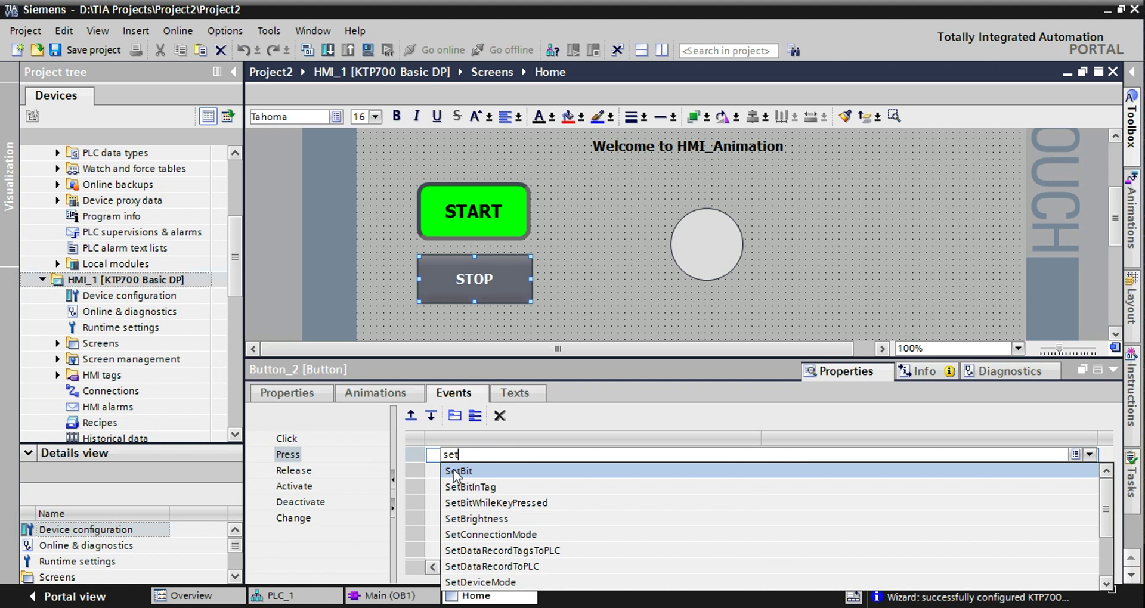
left_click(456, 471)
left_click(1088, 472)
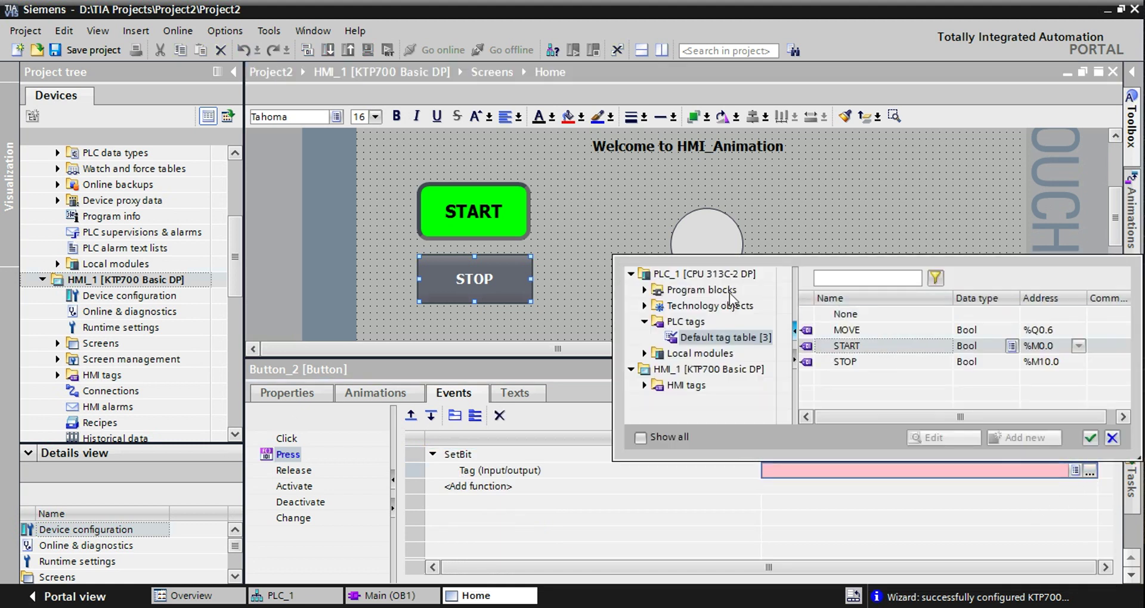
double_click(829, 362)
Add a ResetBit function to the STOP button's Release event and assign it the PLC tag STOP.
left_click(293, 470)
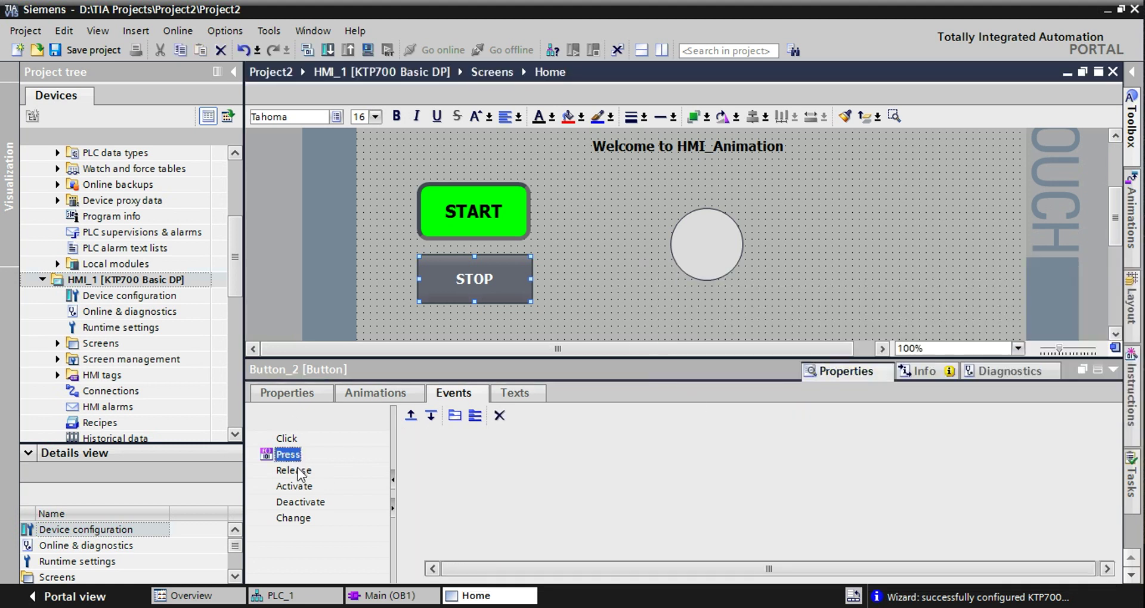
left_click(460, 456)
type("res")
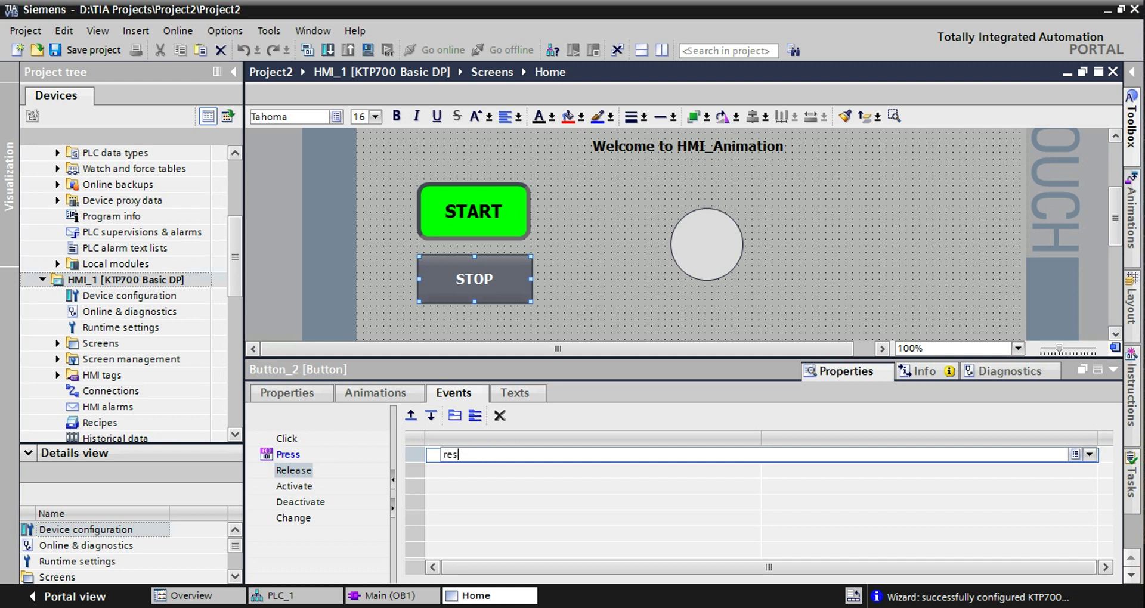
left_click(495, 471)
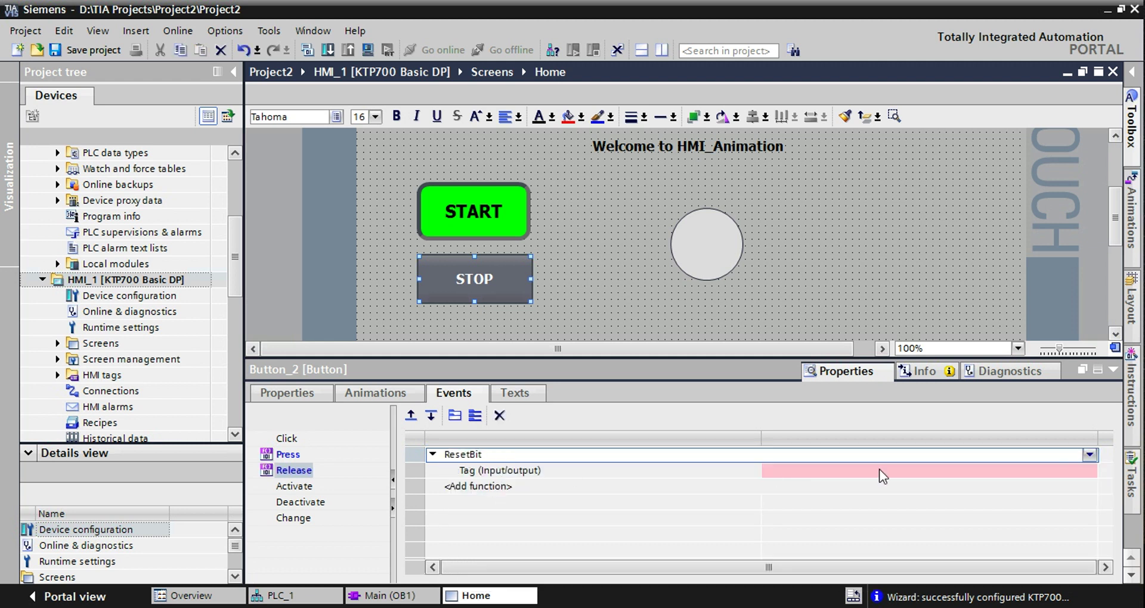
left_click(1086, 472)
left_click(1088, 472)
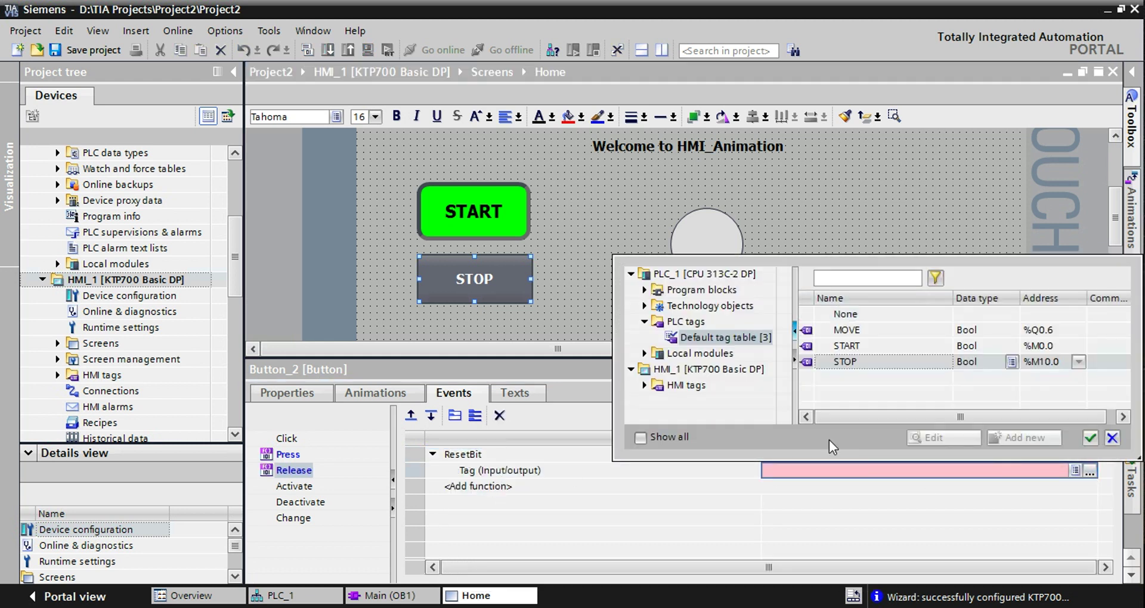
double_click(828, 362)
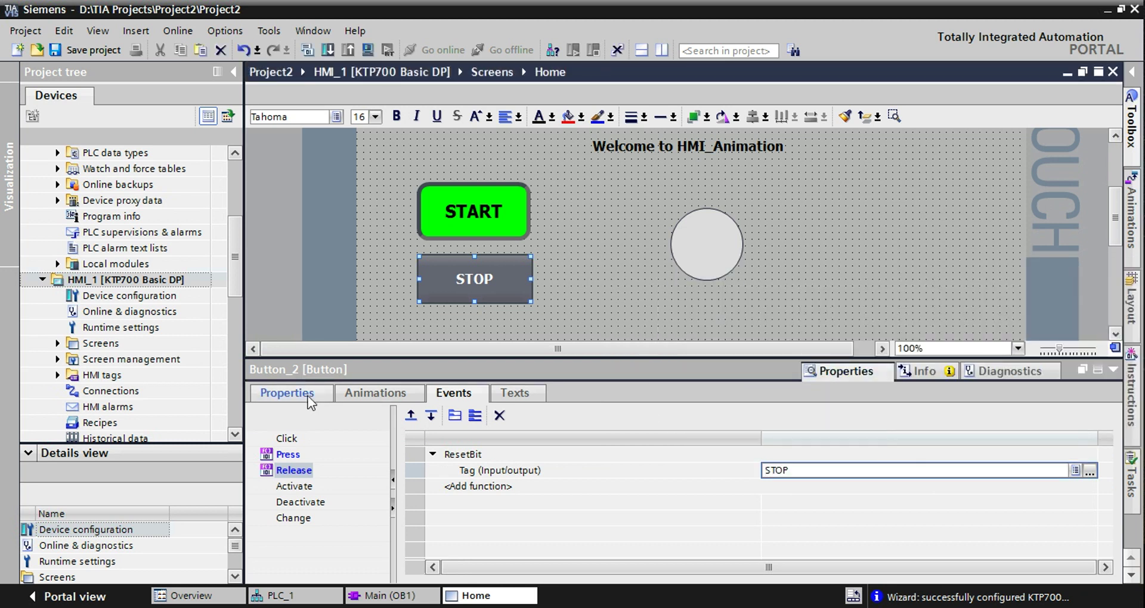
Give the STOP button a Solid background fill pattern in red (255, 0, 0).
left_click(286, 394)
left_click(290, 455)
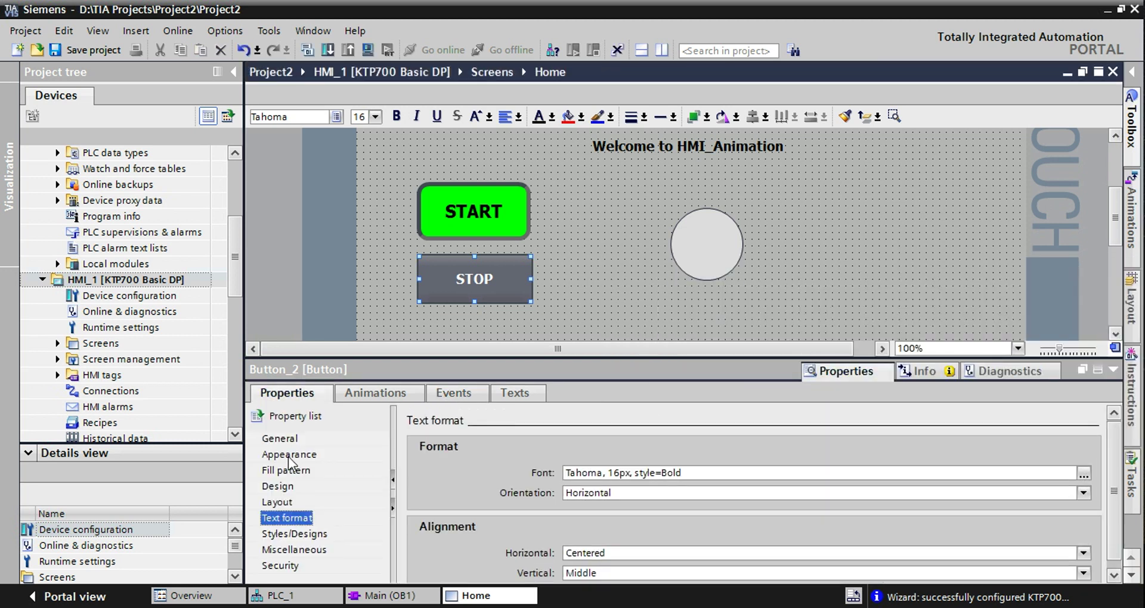
left_click(732, 493)
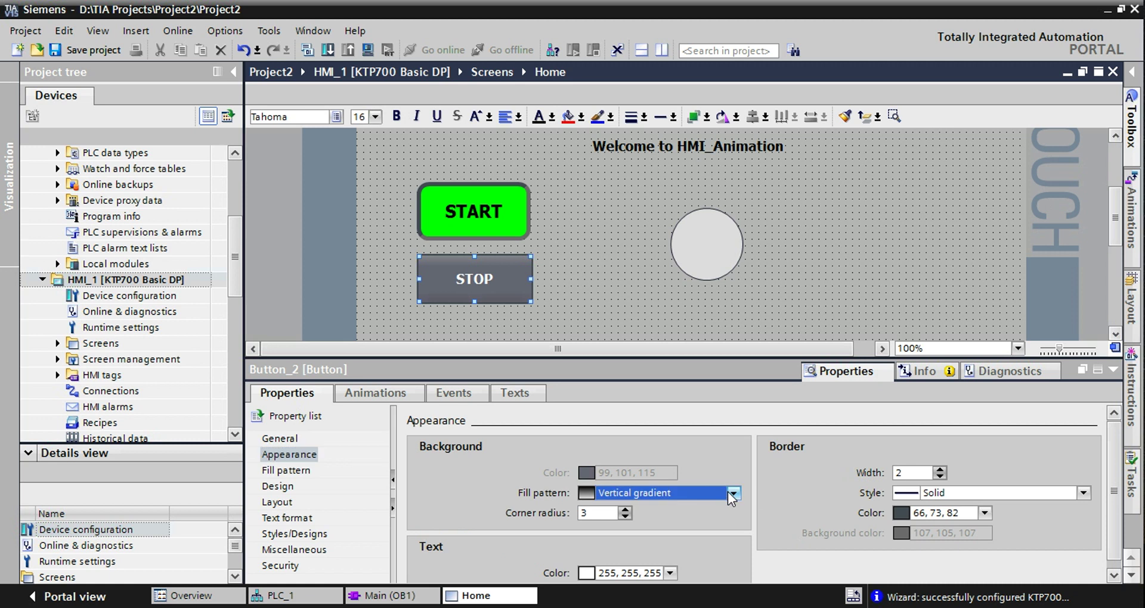
left_click(732, 493)
left_click(731, 492)
left_click(731, 493)
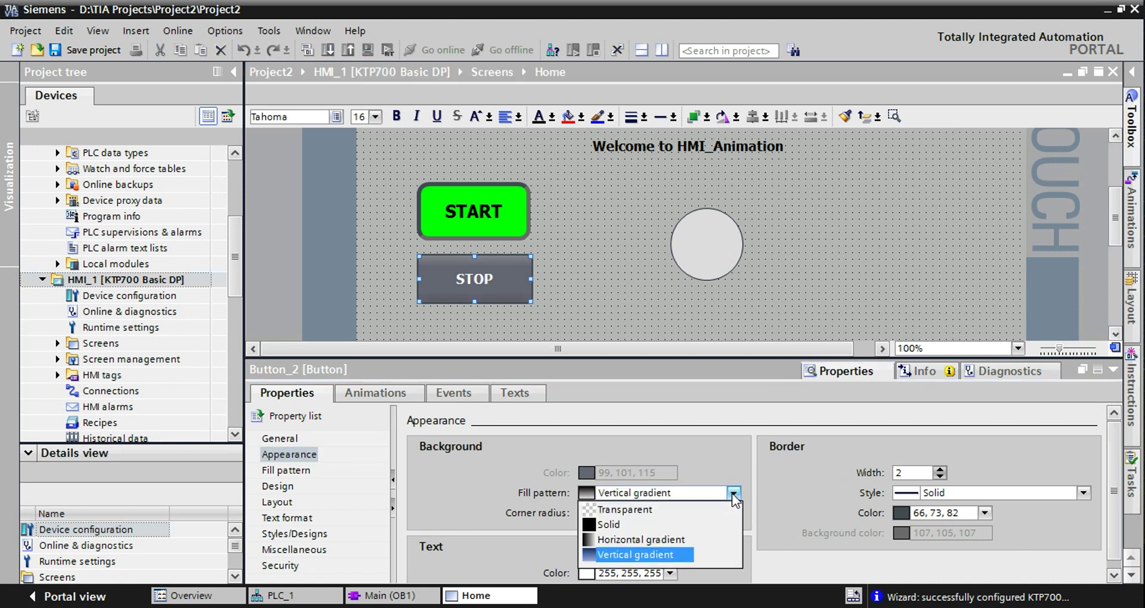
left_click(630, 524)
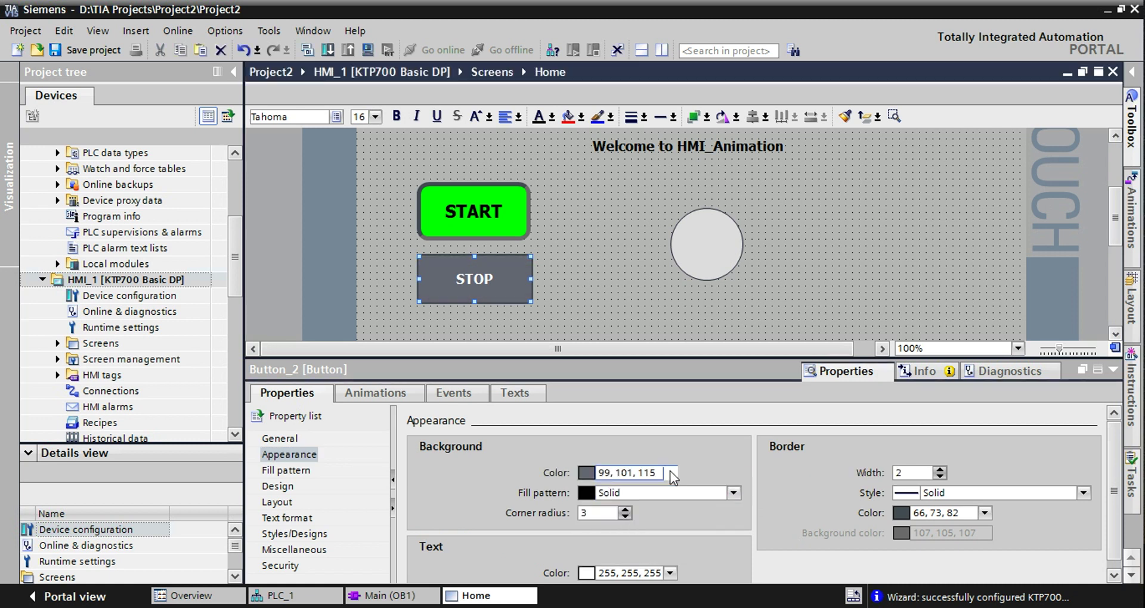
left_click(670, 472)
left_click(589, 370)
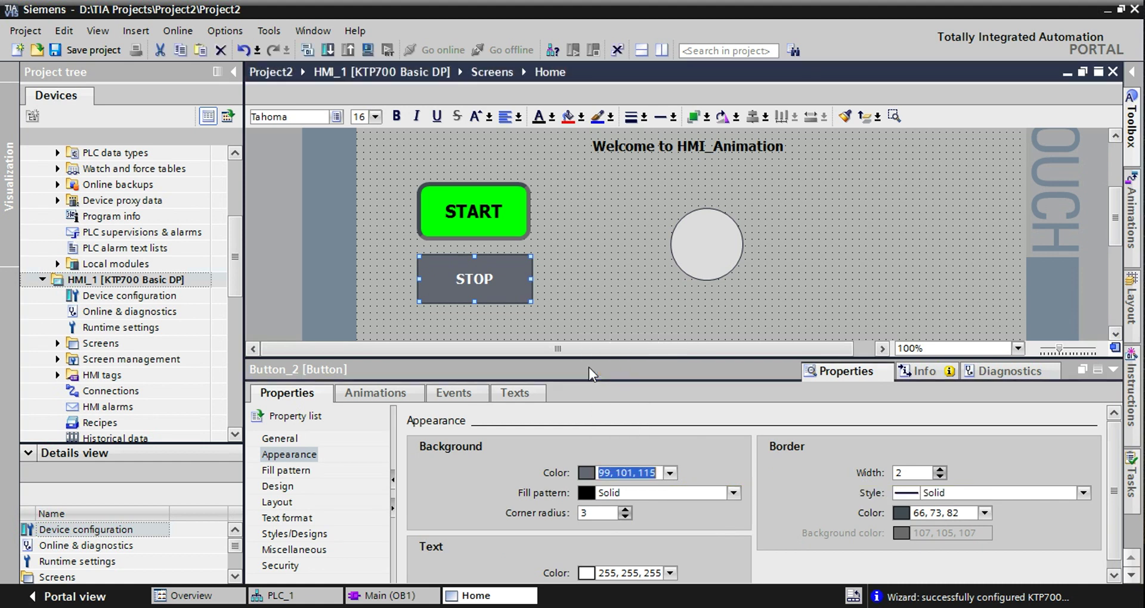
Set the STOP button's corner radius to 12 and its border width to 5.
left_click(626, 510)
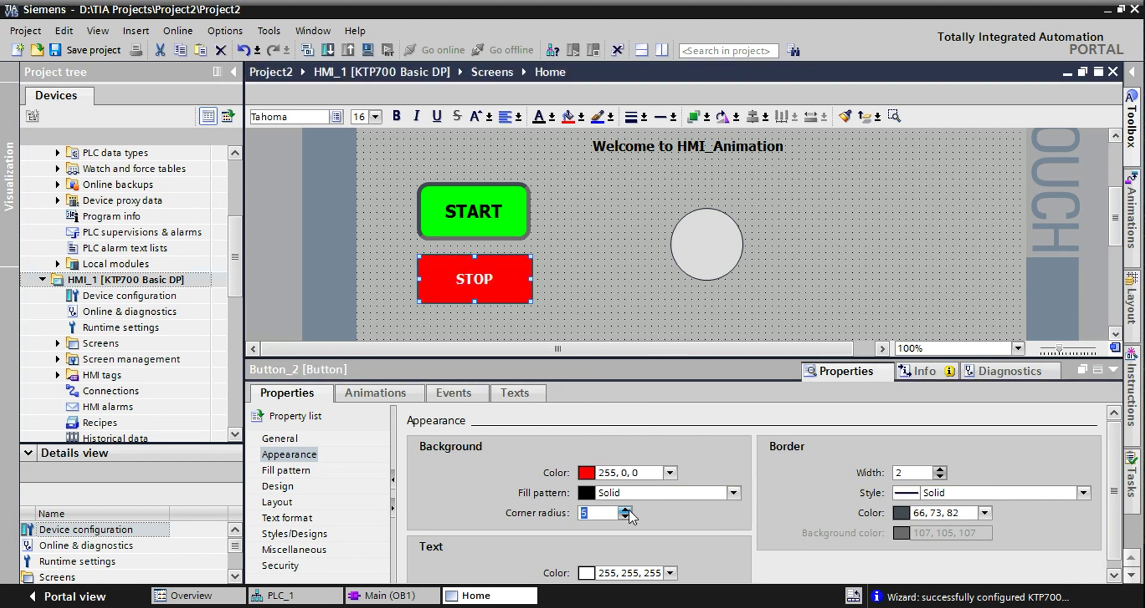
left_click(626, 510)
left_click(939, 469)
left_click(939, 469)
Set the STOP button's border style to 3D style.
left_click(1082, 495)
left_click(946, 540)
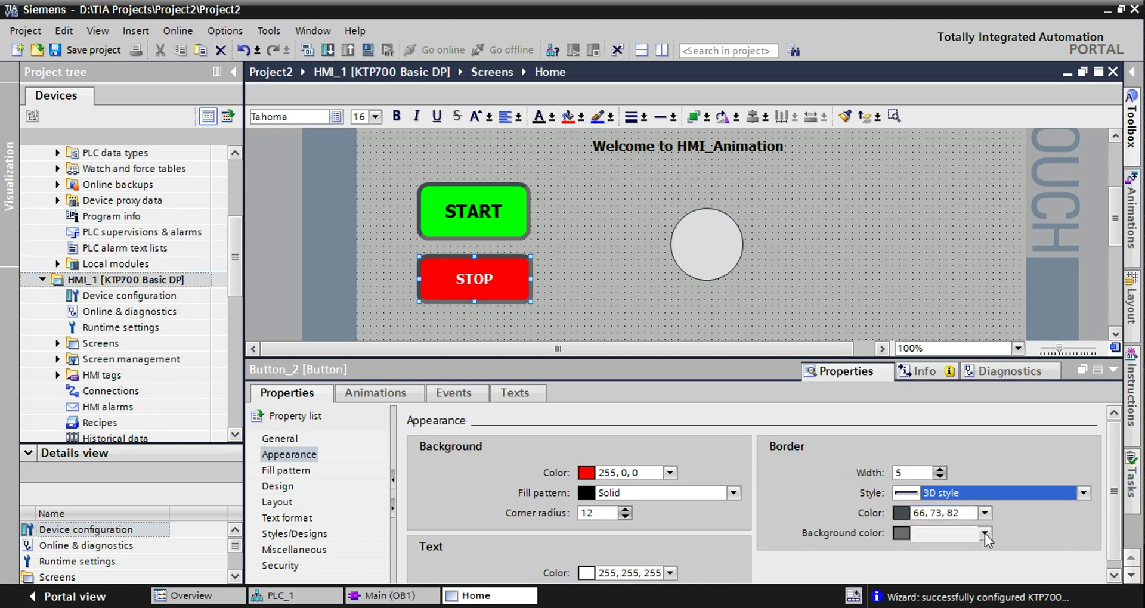
scroll(954, 540, "down", 1)
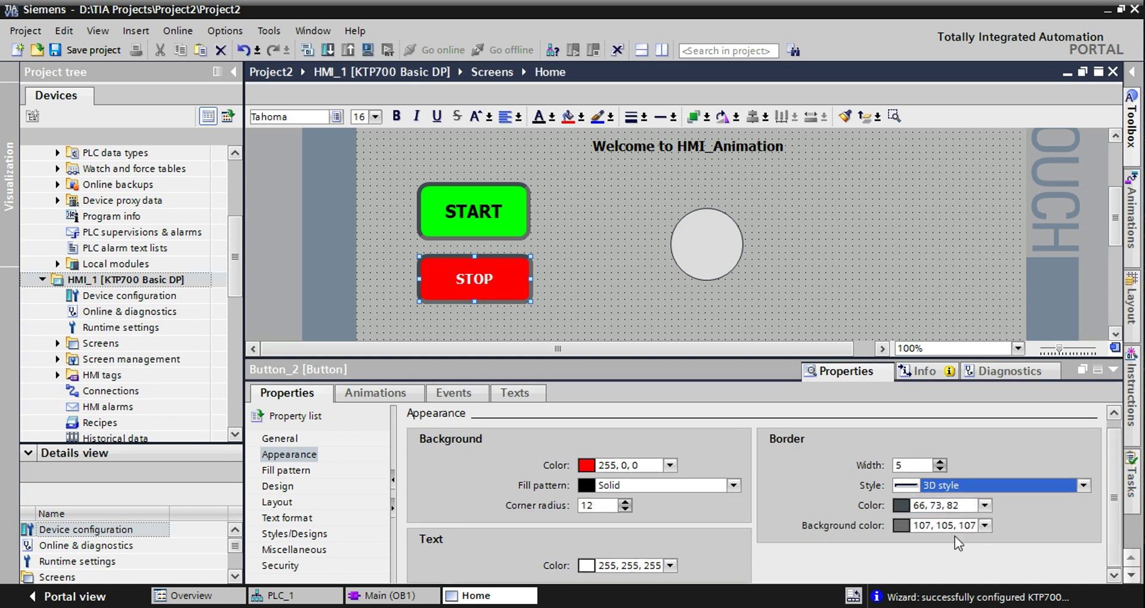
Set the STOP button's text color to black (0, 0, 0).
left_click(671, 566)
left_click(587, 438)
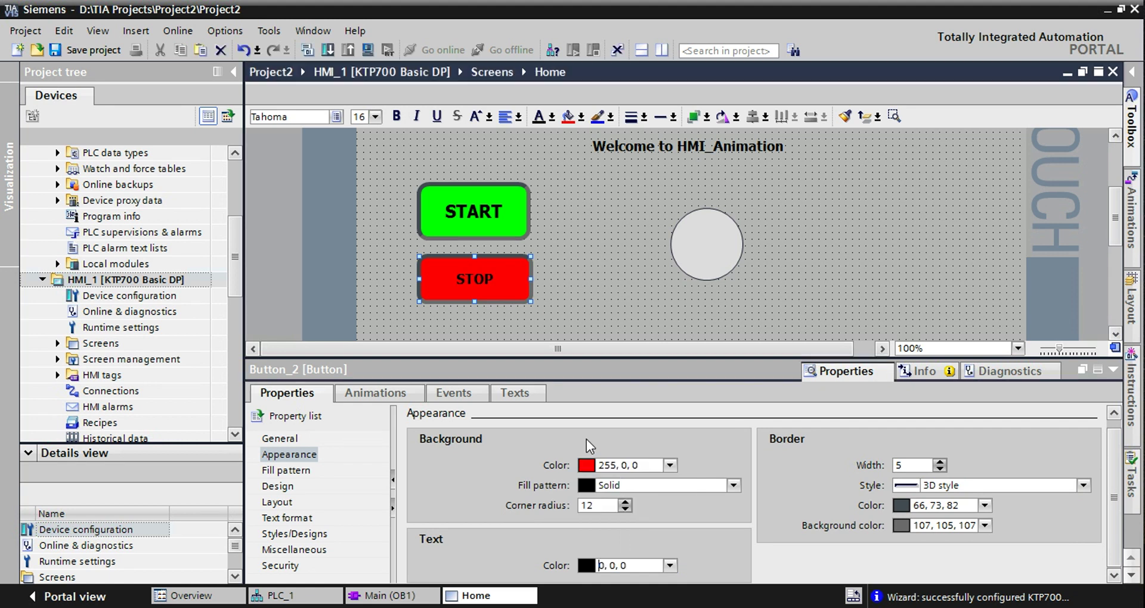
left_click(619, 295)
Add an Appearance animation to the circle on the Home screen.
left_click(706, 244)
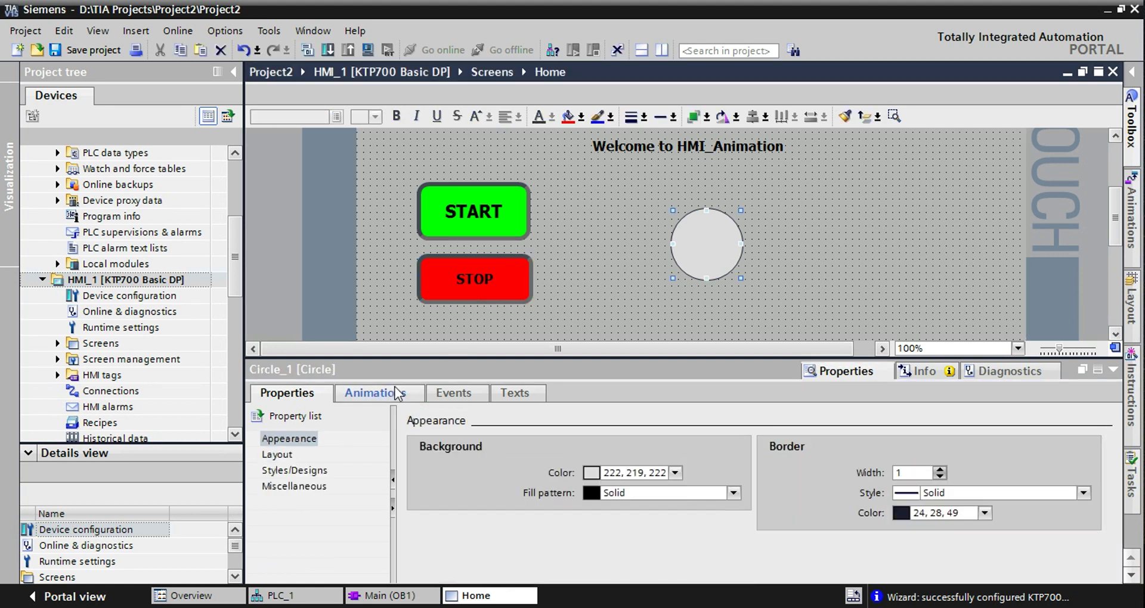
left_click(414, 390)
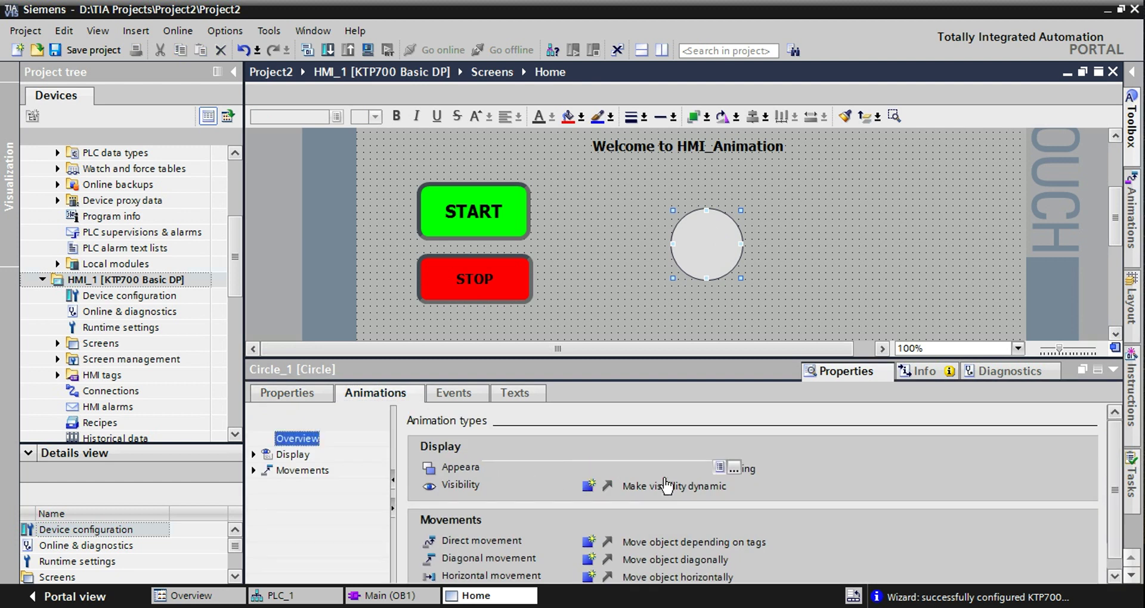
left_click(501, 546)
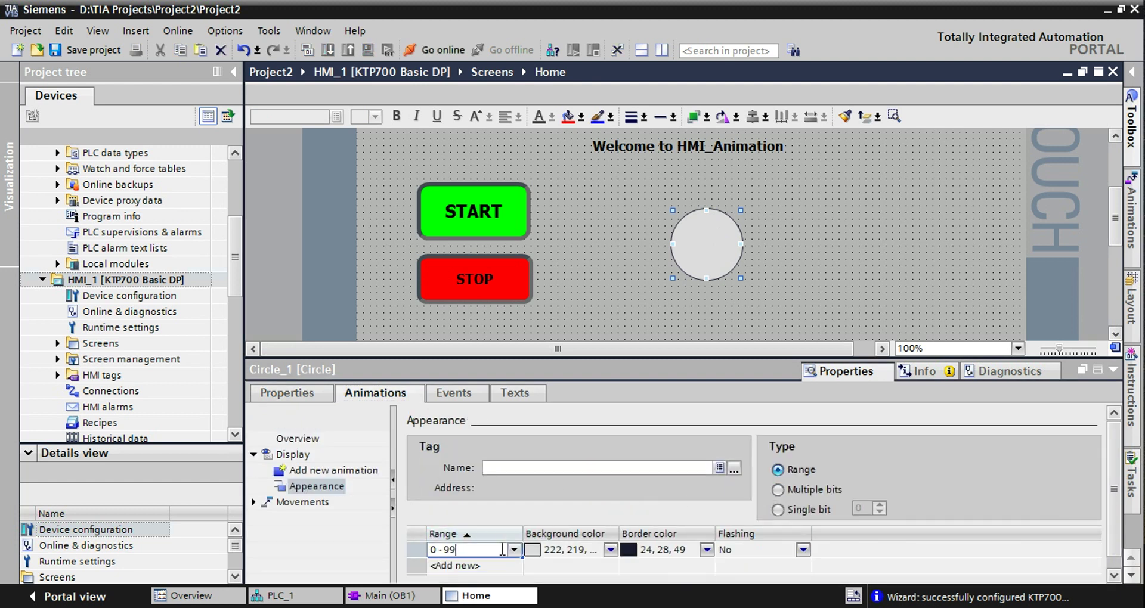
left_click(492, 562)
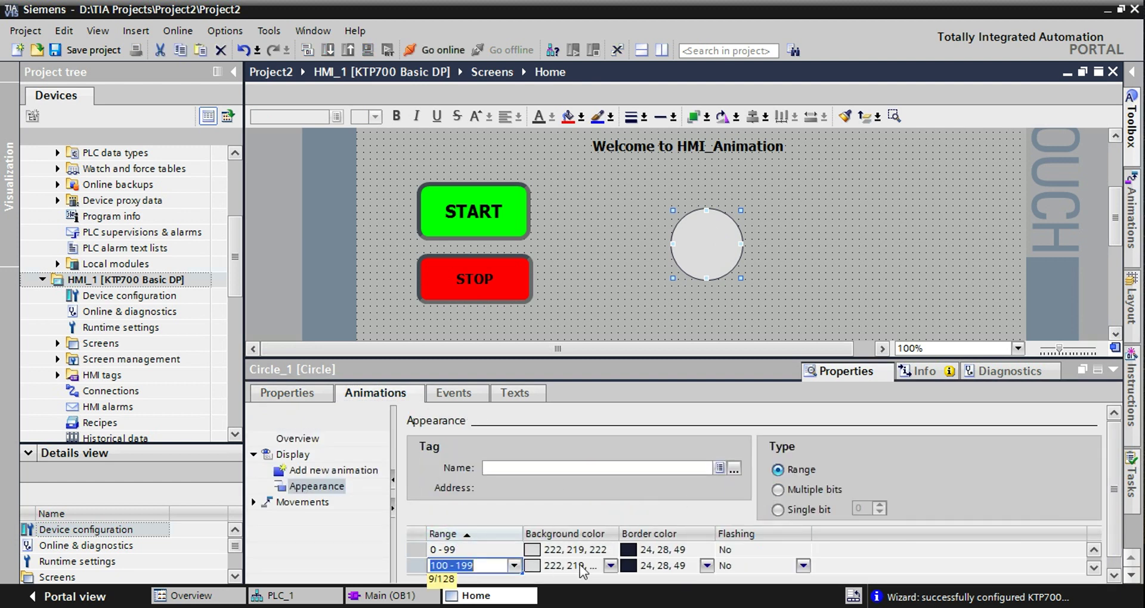
left_click(609, 565)
left_click(573, 477)
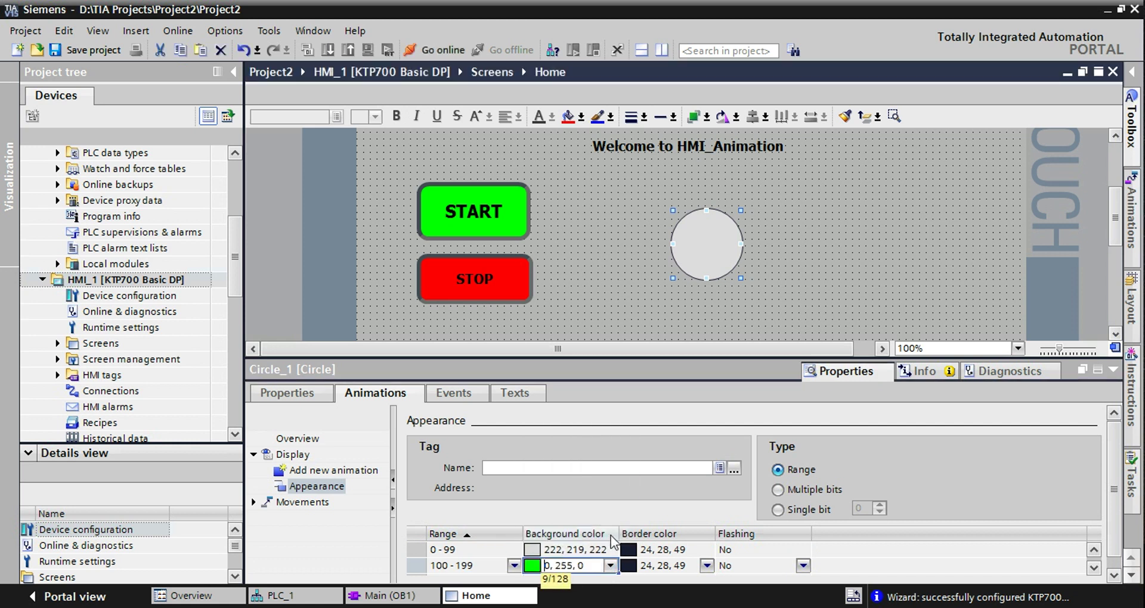
left_click(615, 549)
left_click(610, 550)
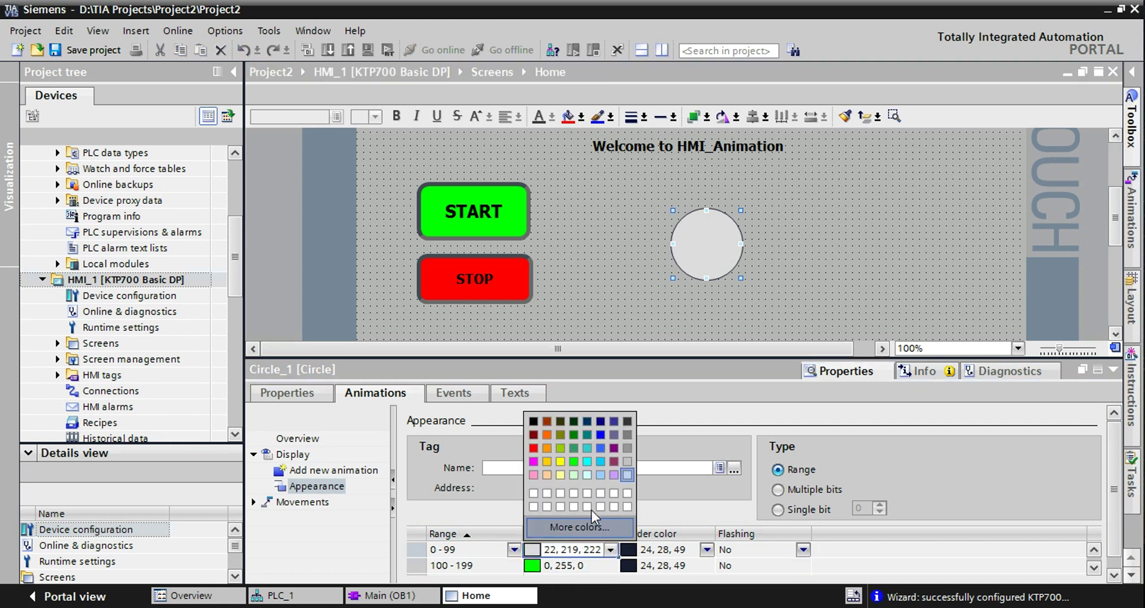
key("Escape")
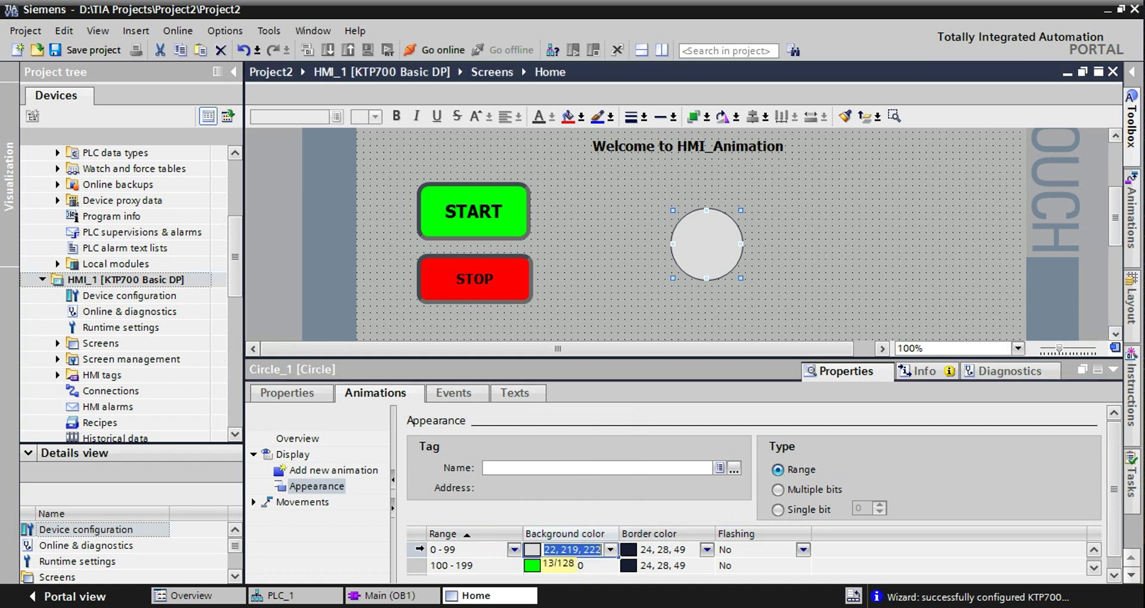
key("BackSpace")
key("Escape")
key("Delete")
key("Delete")
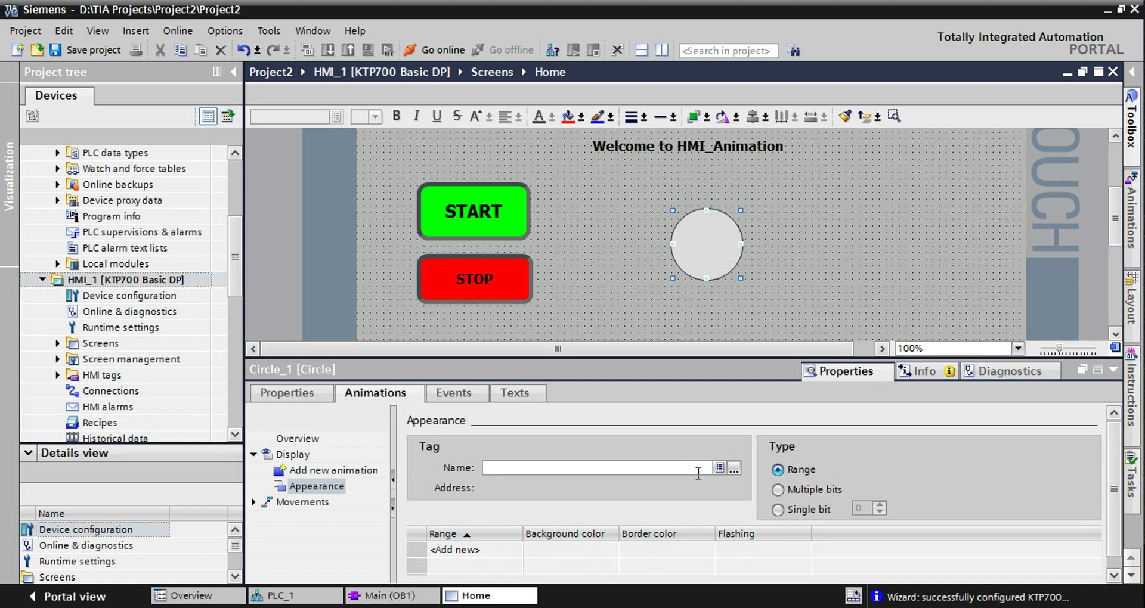
Link the circle's Appearance animation to the PLC tag MOVE from PLC_1's default tag table.
left_click(734, 469)
left_click(514, 319)
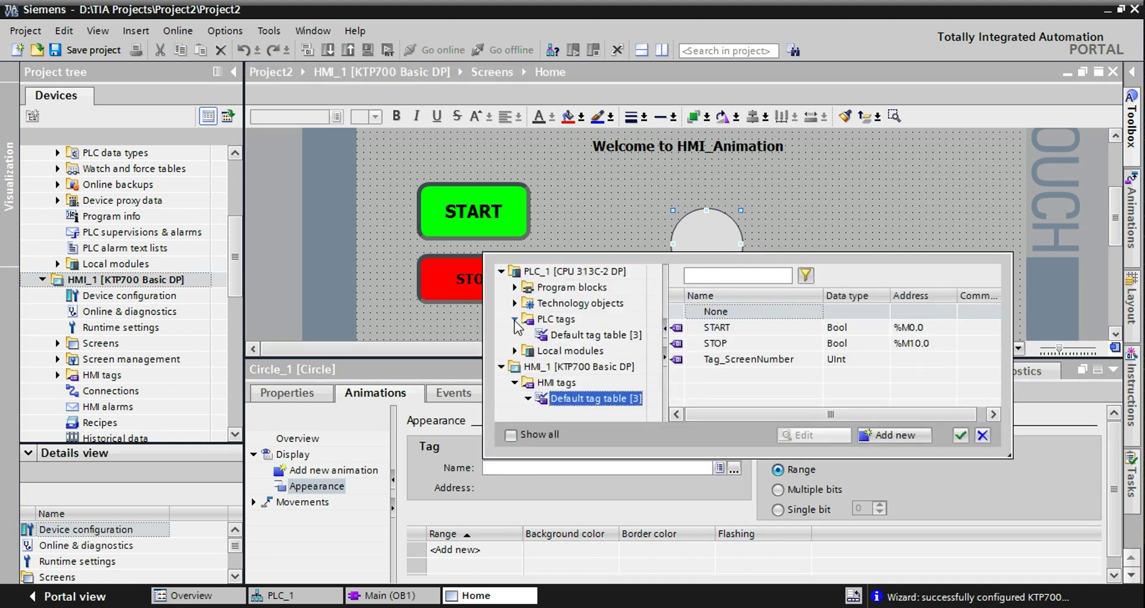
left_click(572, 335)
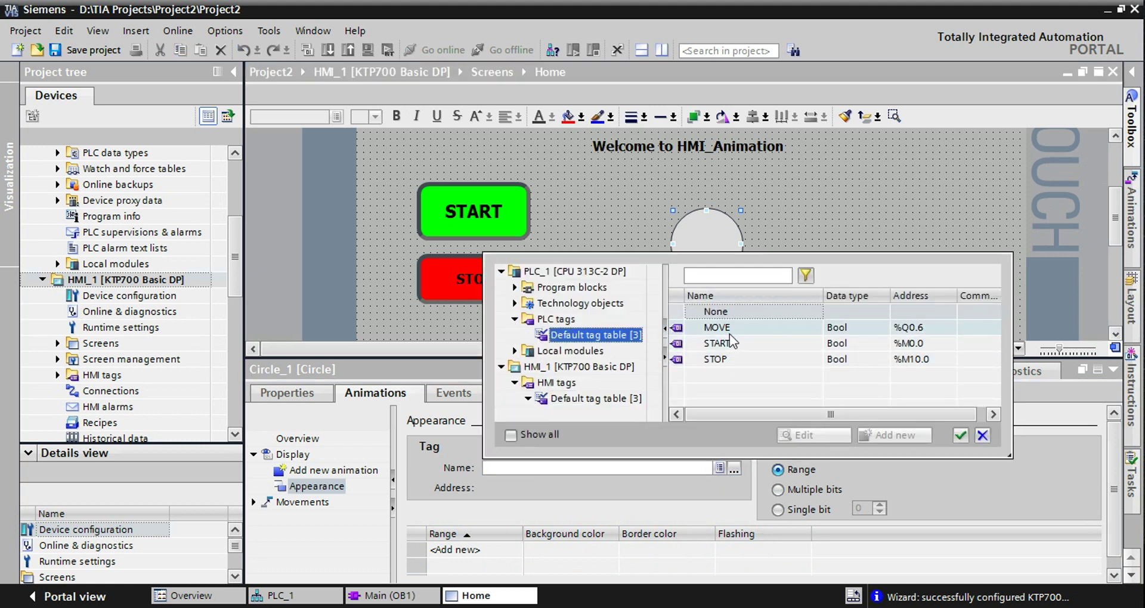
double_click(743, 327)
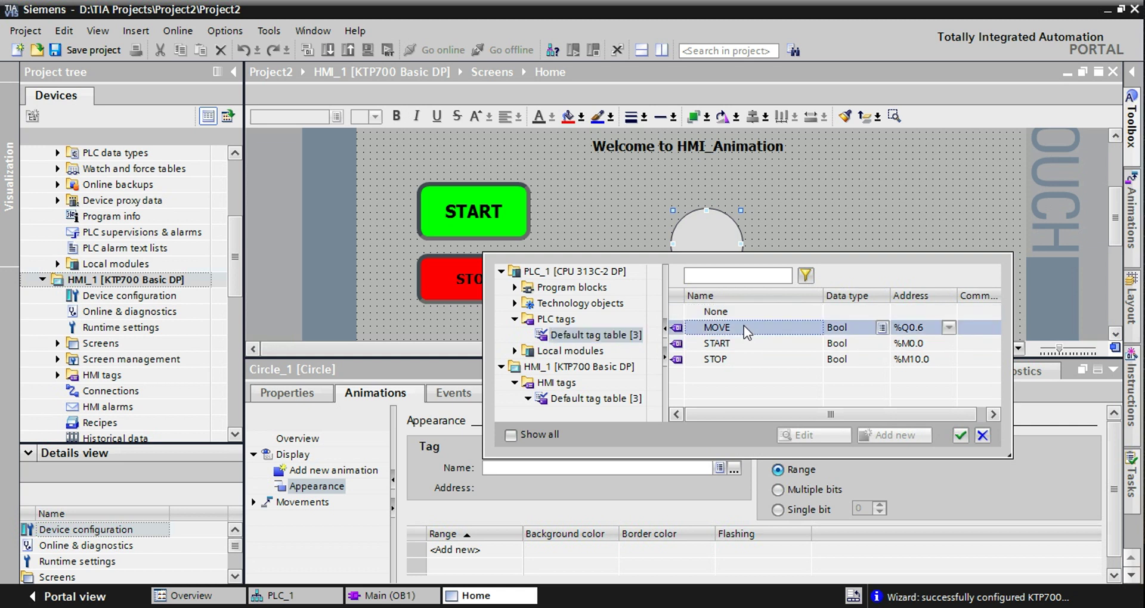
Add ranges 0 and 1 to the circle's Appearance animation, with a red background for 0 and green (0, 255, 0) for 1.
left_click(485, 551)
left_click(489, 564)
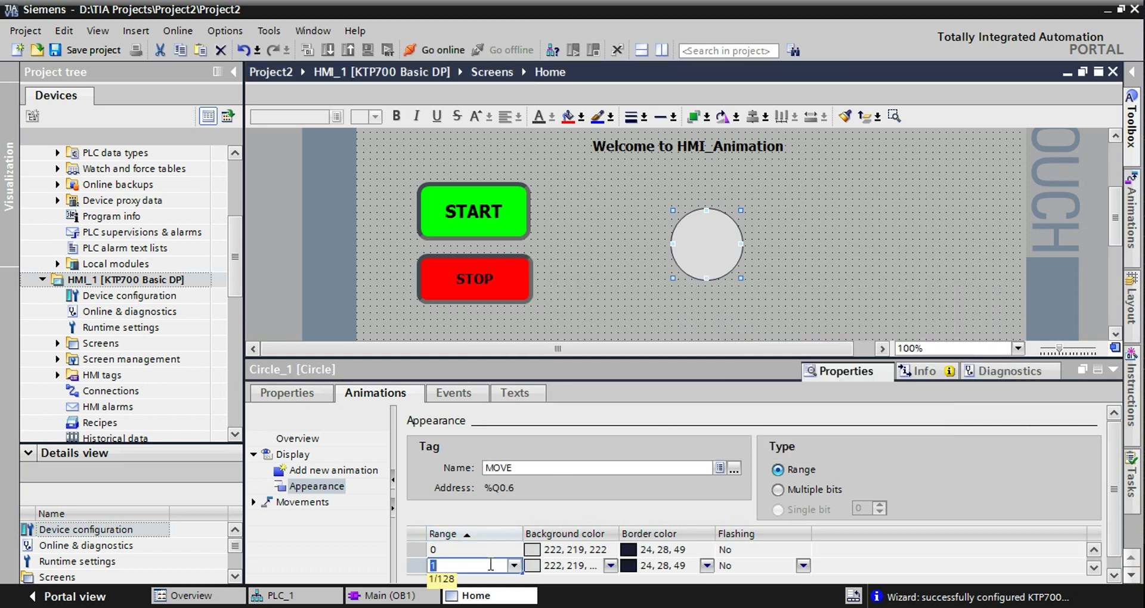
left_click(612, 564)
left_click(612, 564)
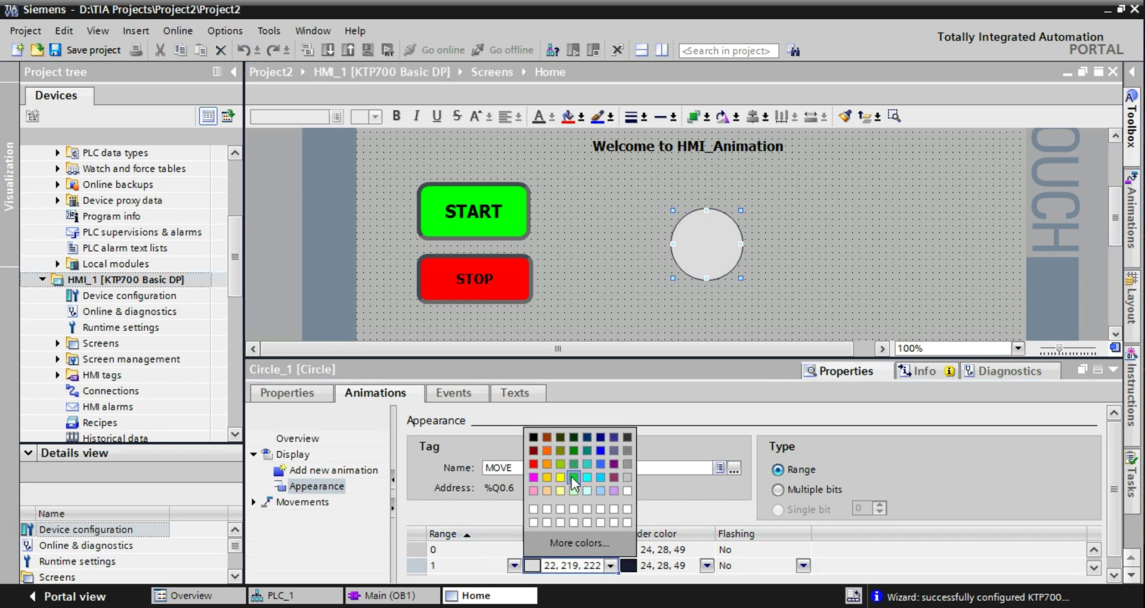
left_click(572, 477)
left_click(612, 549)
left_click(612, 549)
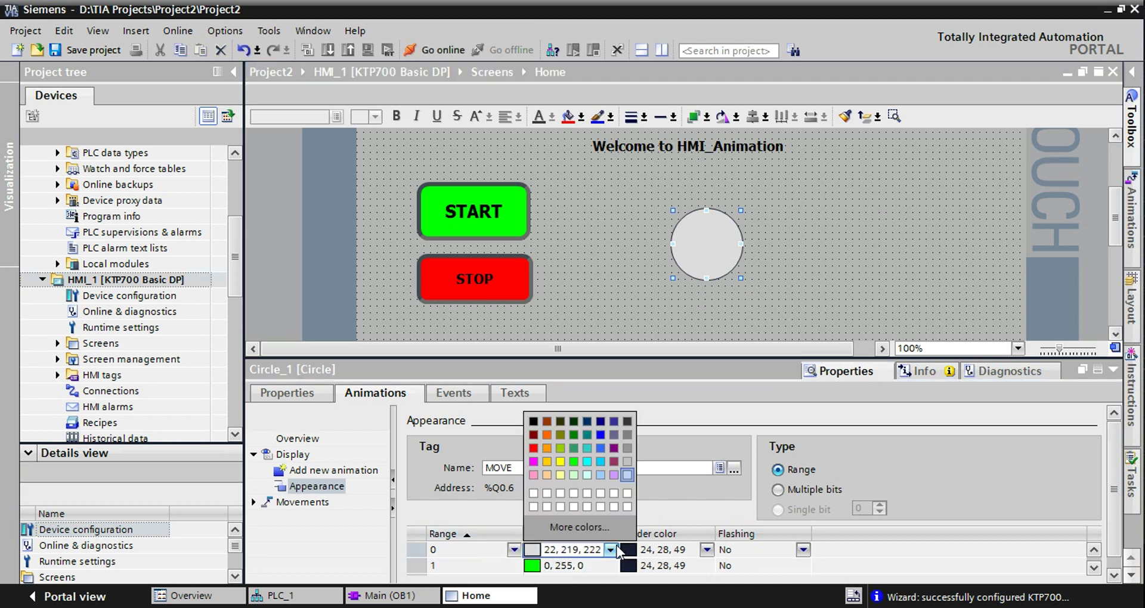
left_click(534, 449)
Collapse the object properties area and expand only the Graphics section of the Toolbox.
left_click(842, 371)
left_click(814, 377)
left_click(1131, 119)
left_click(806, 139)
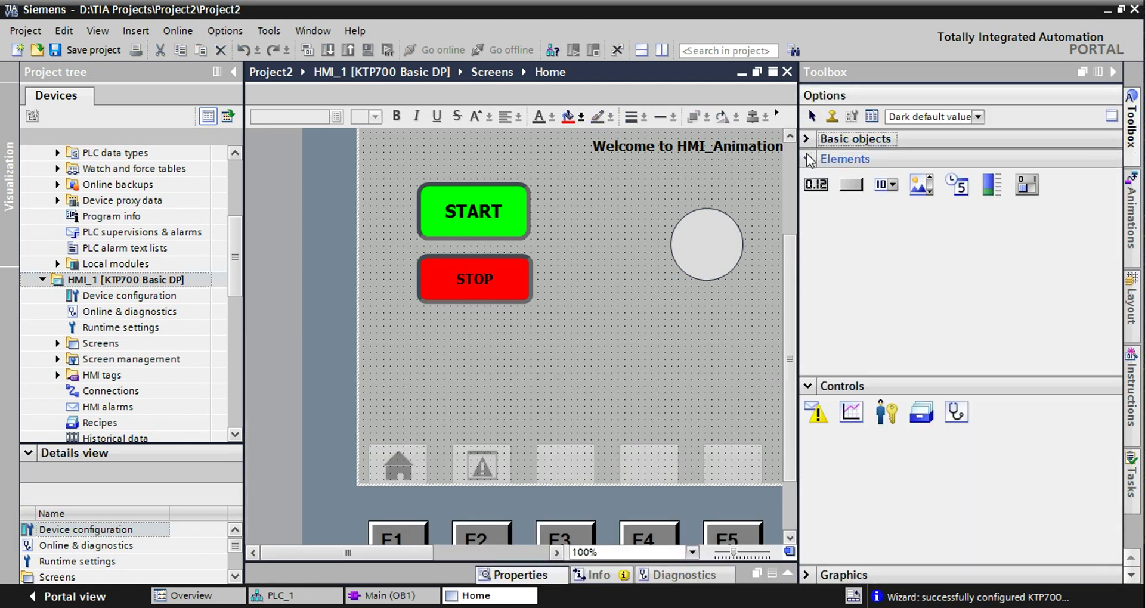
left_click(808, 159)
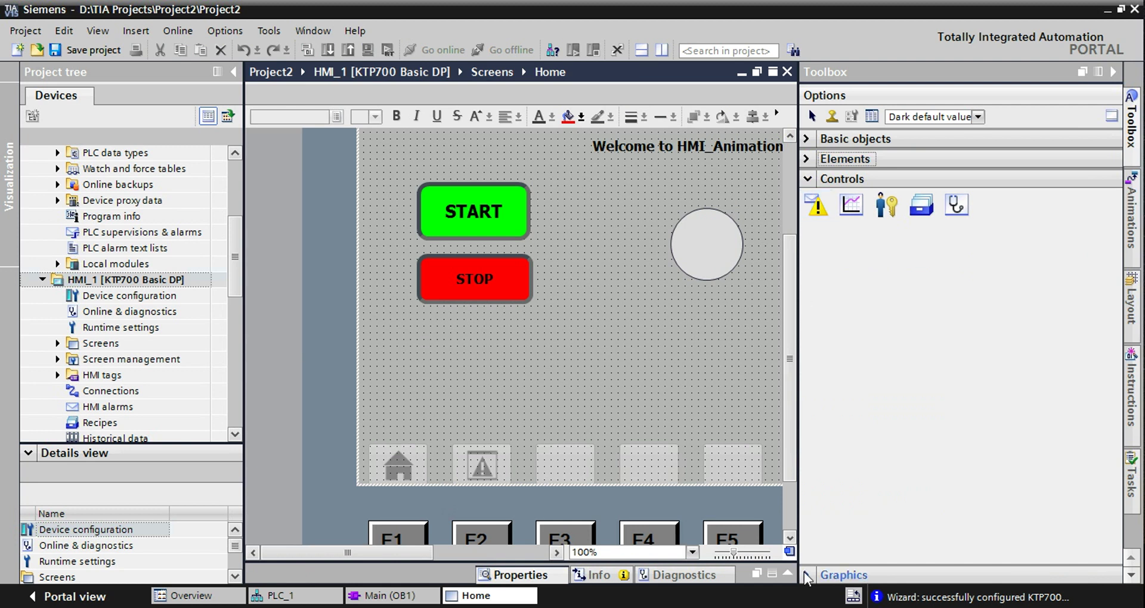
left_click(807, 179)
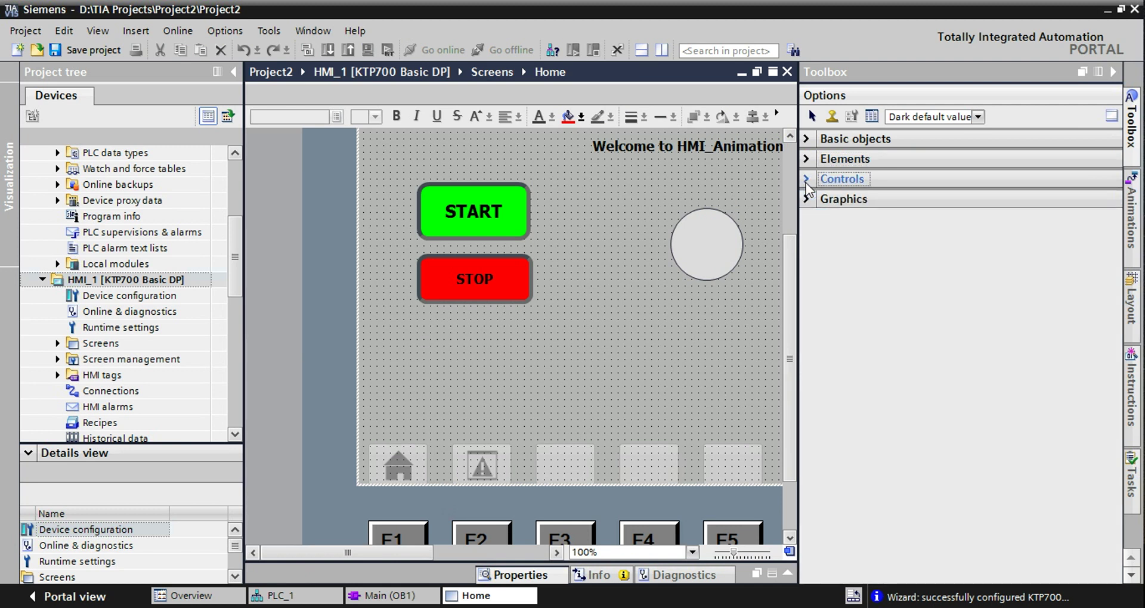
left_click(807, 200)
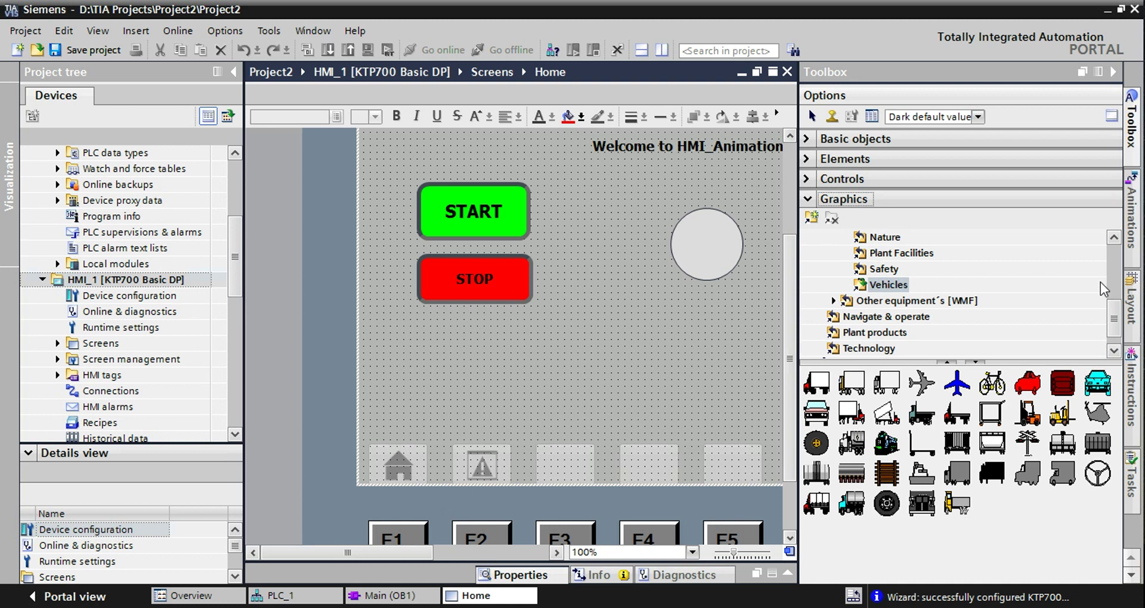
Browse the WinCC graphics folder to Equipment > Infrastructure [WMF] and show its Vehicles graphics.
left_click_drag(1120, 311, 1120, 262)
left_click(870, 255)
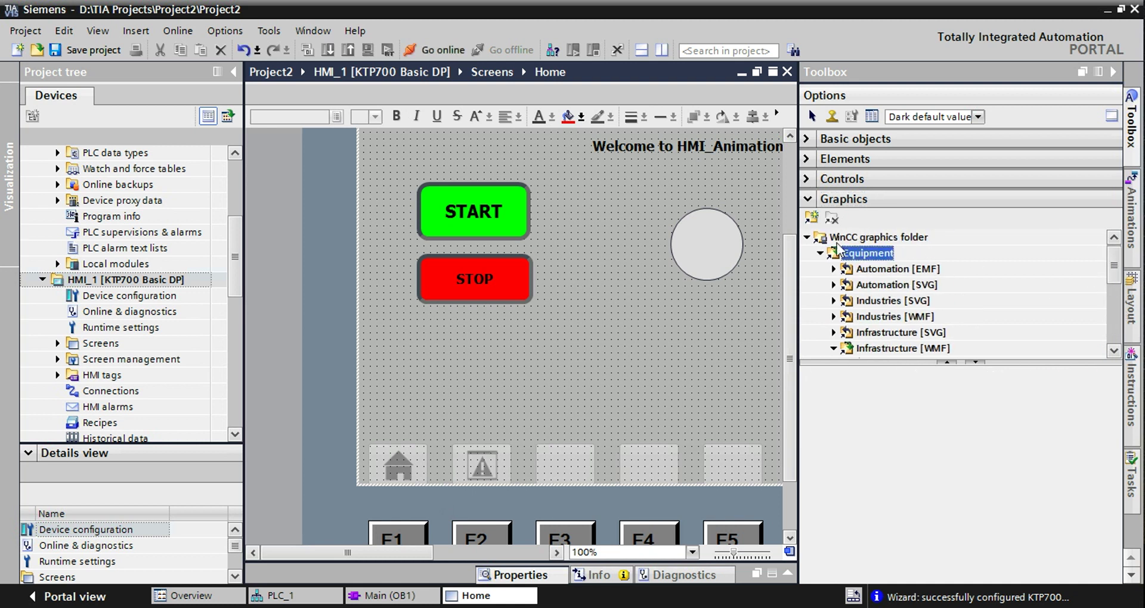
left_click(808, 237)
left_click(807, 238)
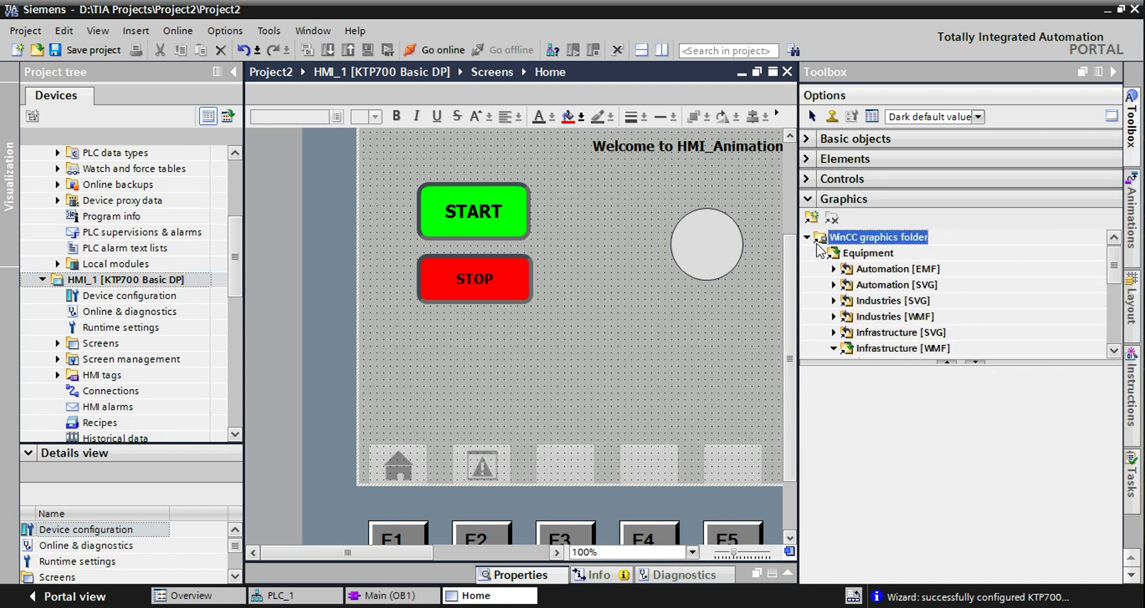
left_click(821, 253)
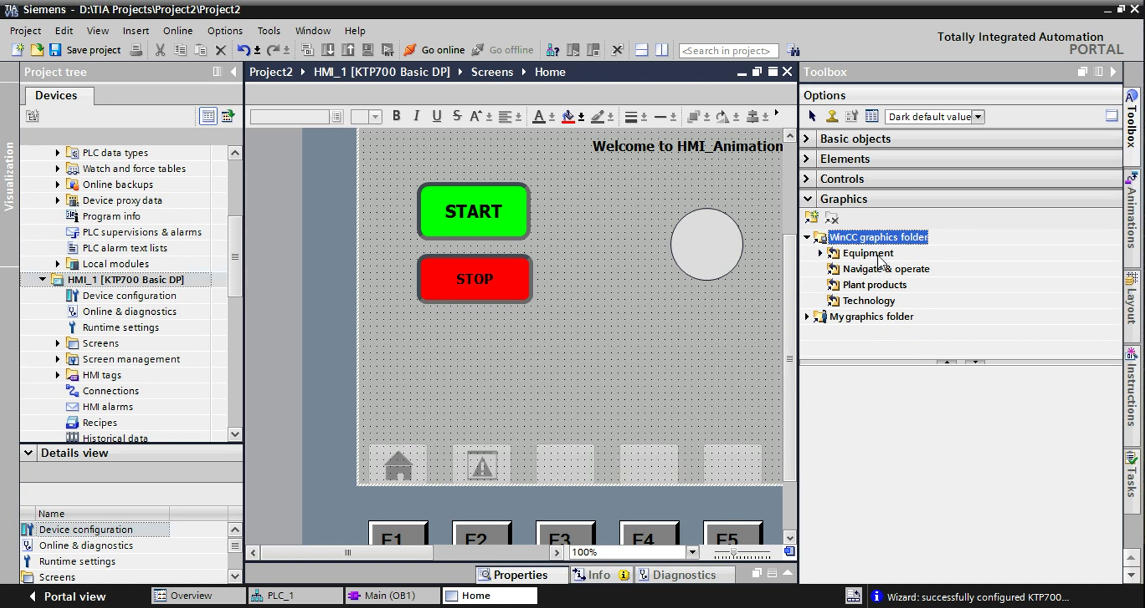
left_click(863, 255)
left_click(820, 253)
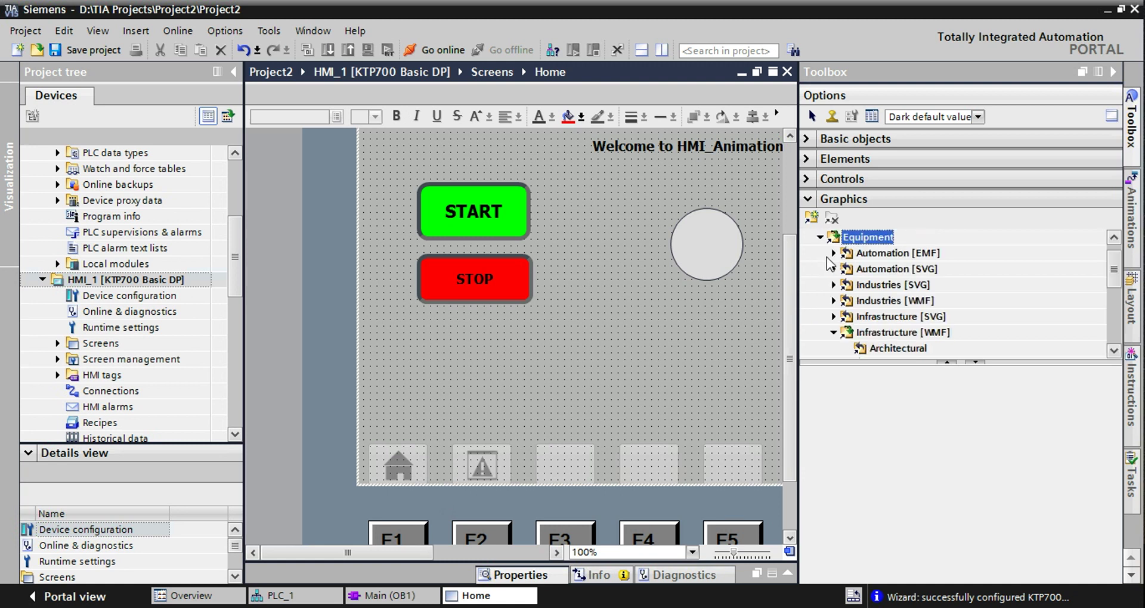
left_click(916, 322)
left_click(909, 334)
left_click(833, 334)
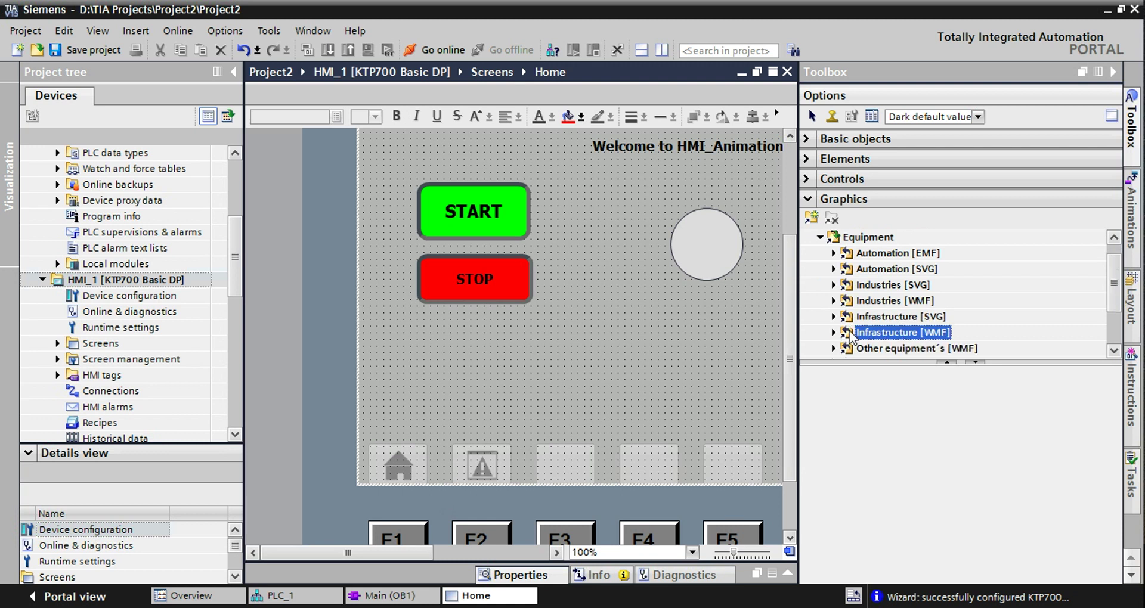
left_click(833, 334)
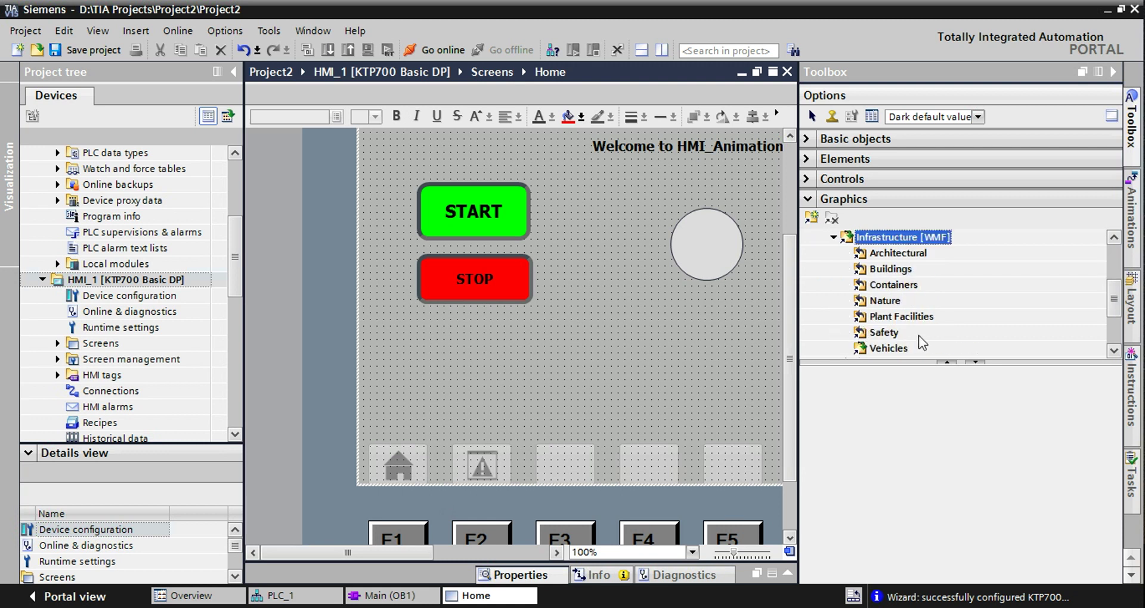
left_click(1114, 351)
left_click(1113, 351)
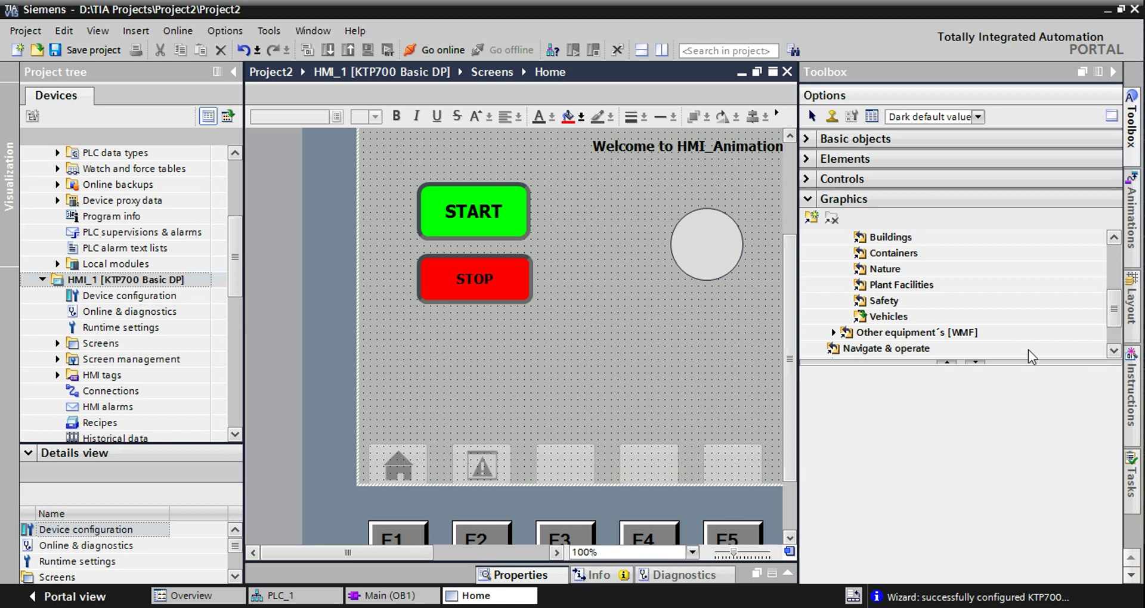
left_click(892, 316)
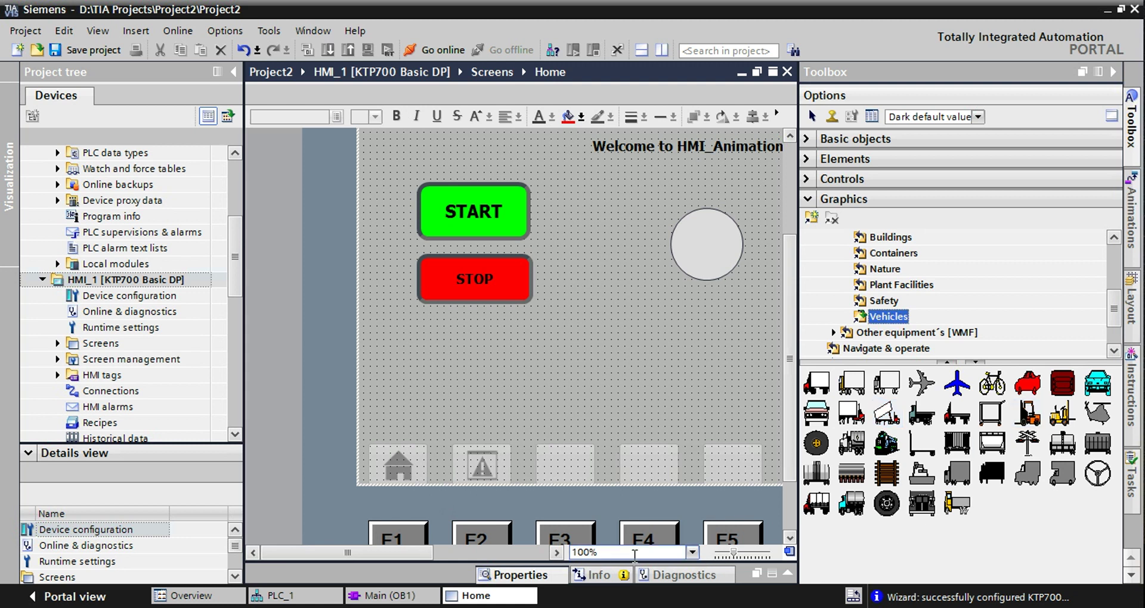
Place the grey airplane graphic from the WMF Vehicles set on the Home screen below the STOP button.
left_click(558, 553)
left_click_drag(559, 561, 560, 560)
left_click(921, 384)
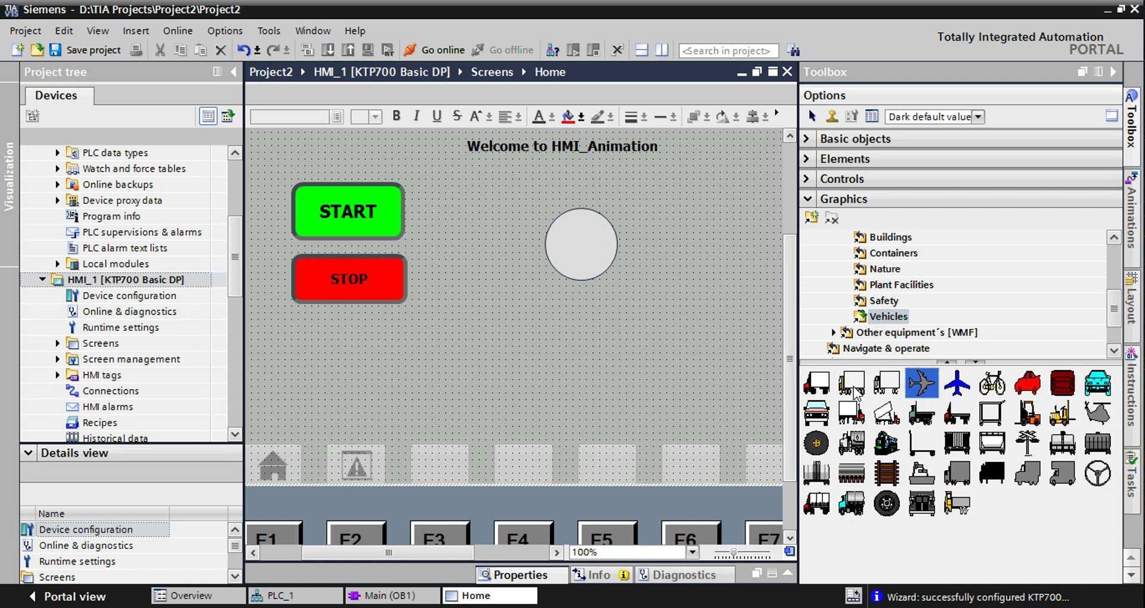
left_click_drag(310, 334, 457, 416)
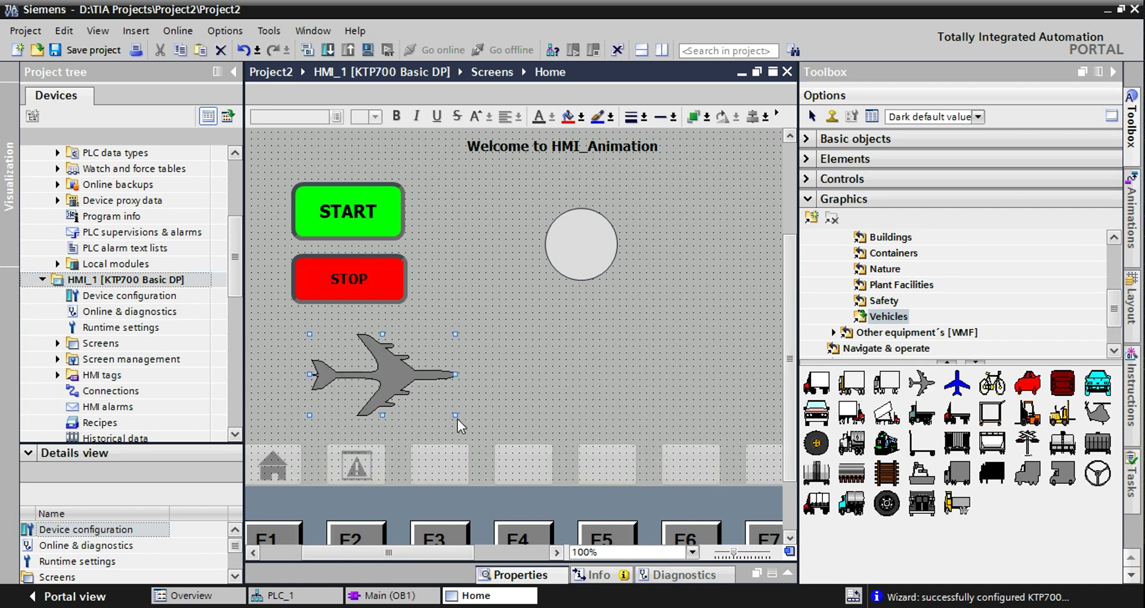
Place the side-facing airplane graphic from the Infrastructure [SVG] Vehicles set just to the right of the first airplane.
left_click(833, 332)
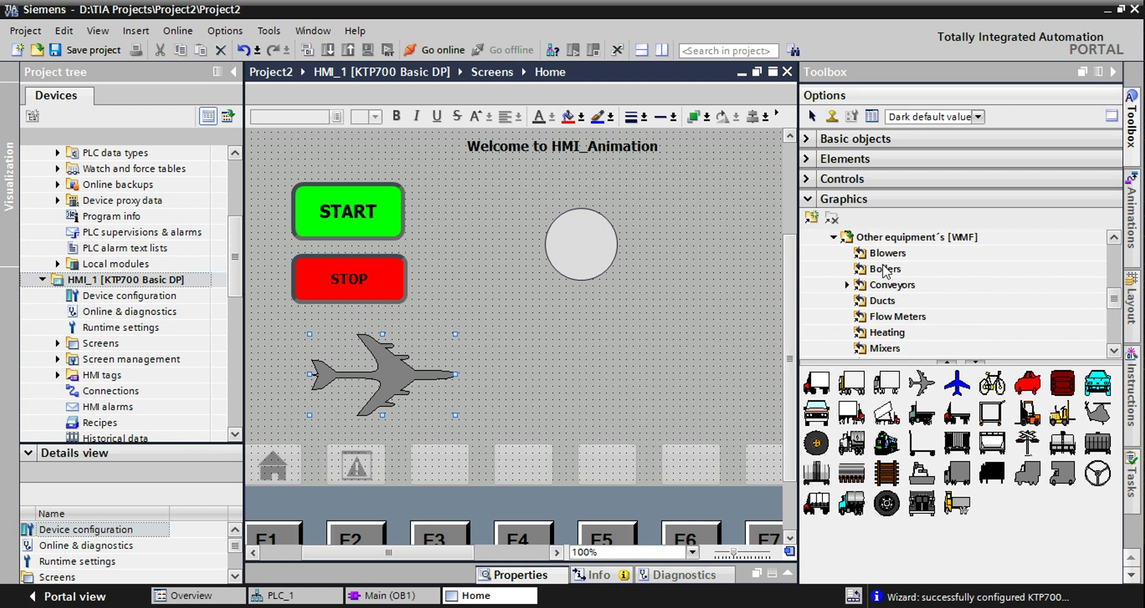
left_click(833, 237)
scroll(853, 274, "up", 2)
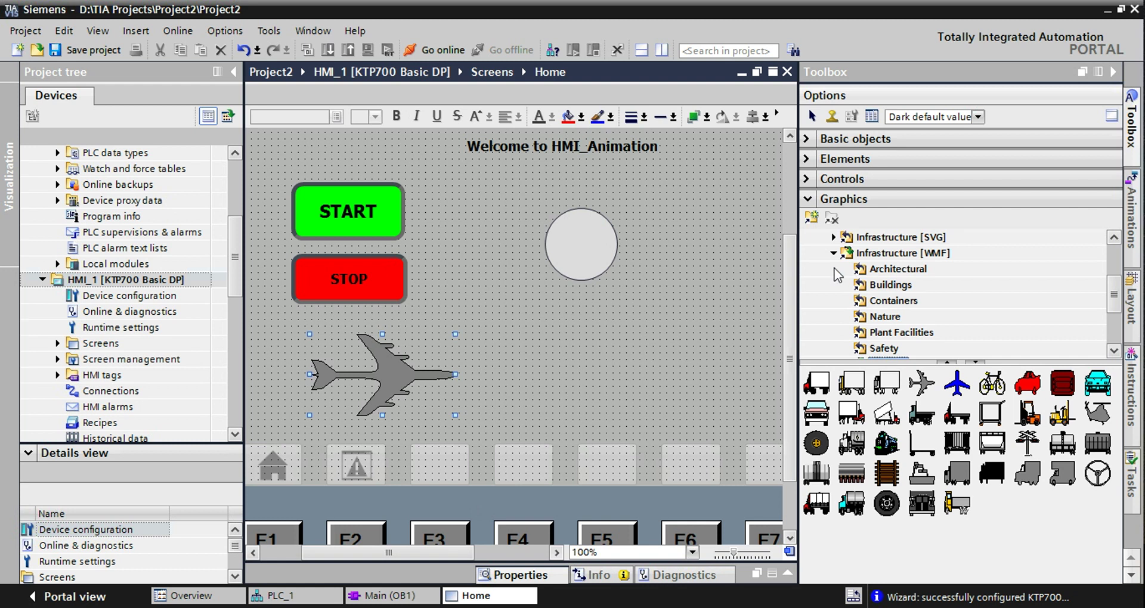
left_click(833, 237)
left_click(874, 301)
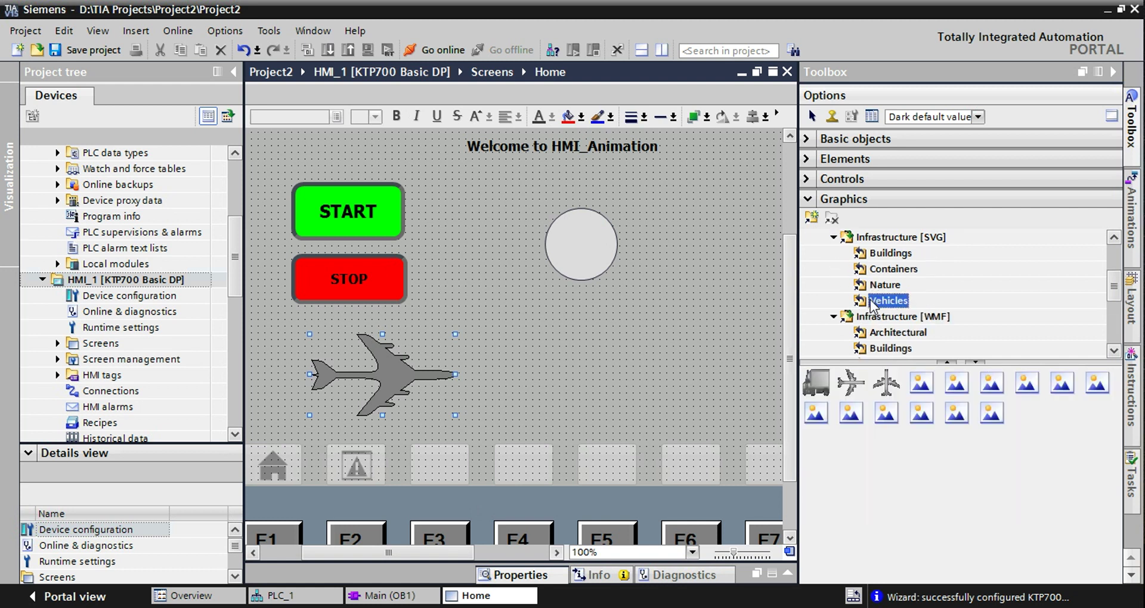
left_click(848, 386)
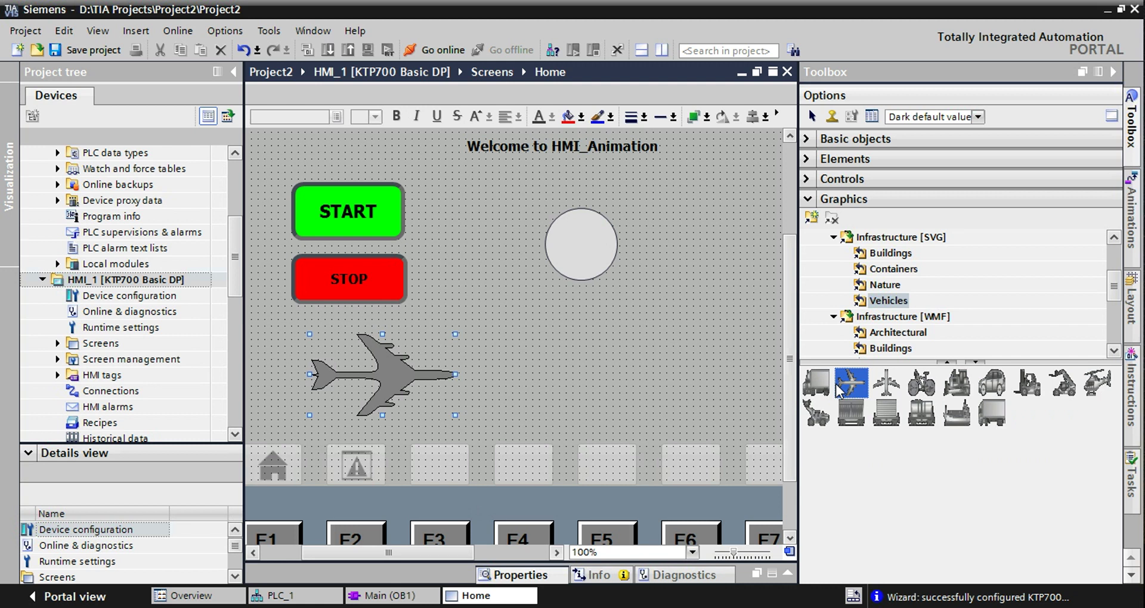
left_click_drag(839, 389, 642, 413)
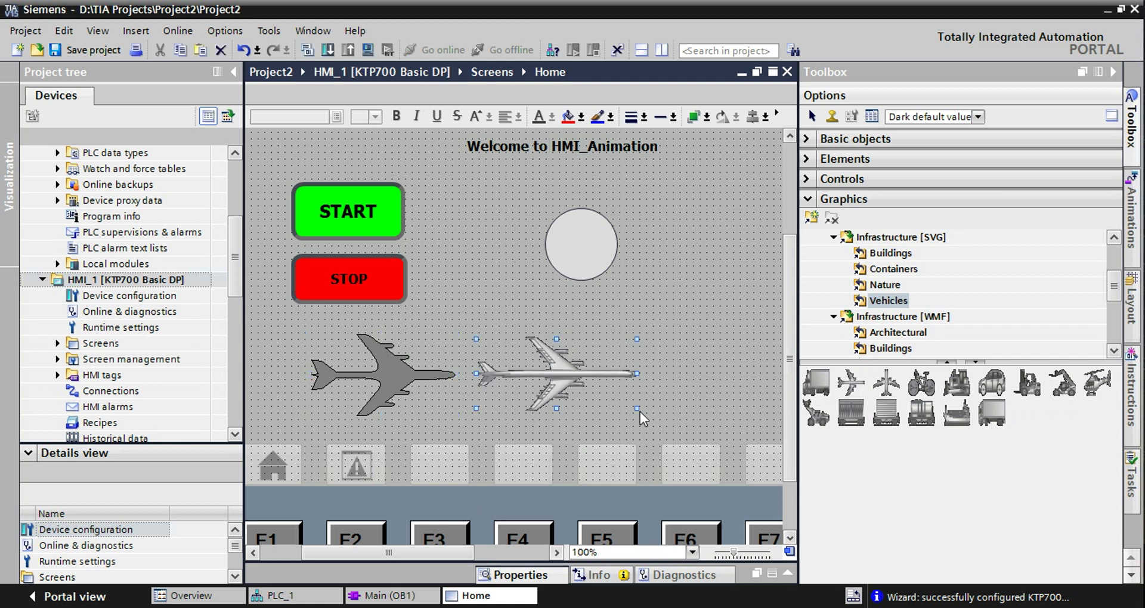
Delete the first grey airplane and put the side-facing airplane in its place below the STOP button, stretched slightly taller.
right_click(426, 378)
left_click(481, 147)
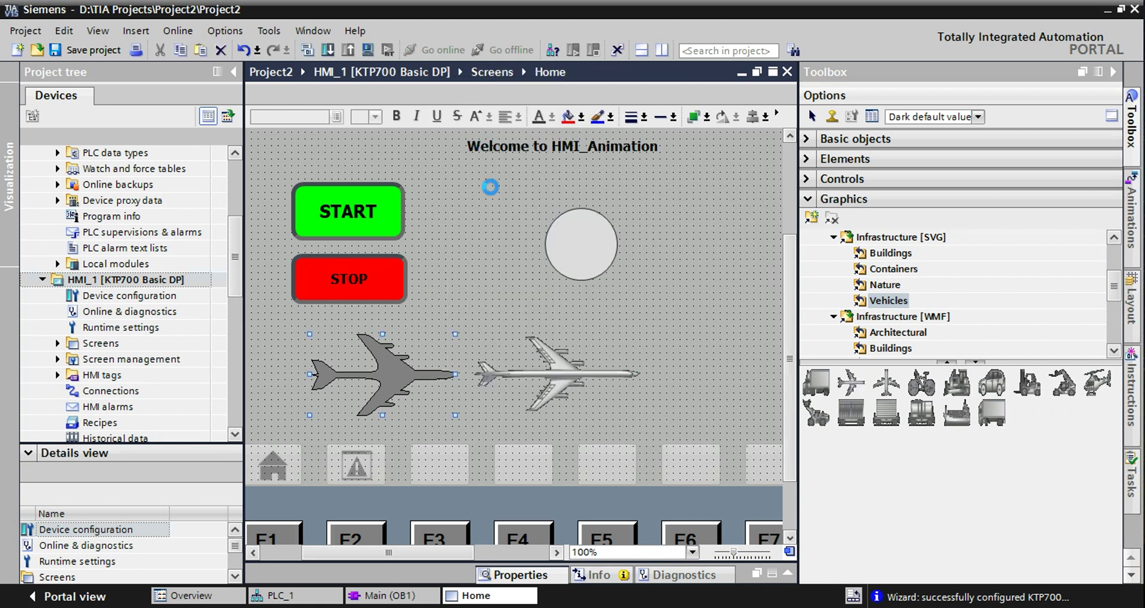
left_click_drag(503, 368, 327, 370)
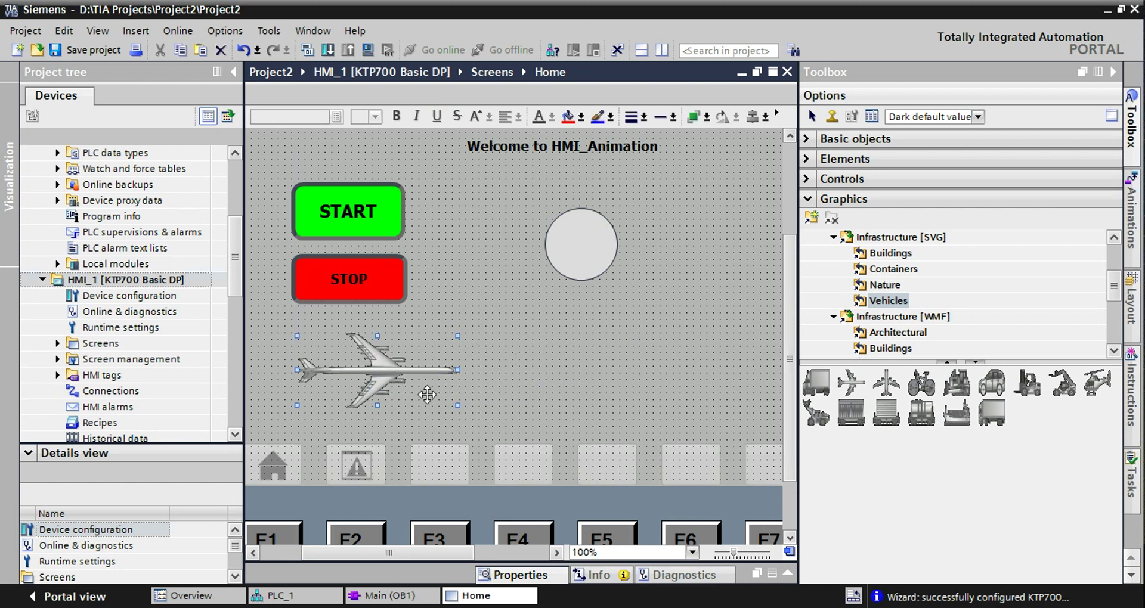
left_click_drag(456, 405, 451, 424)
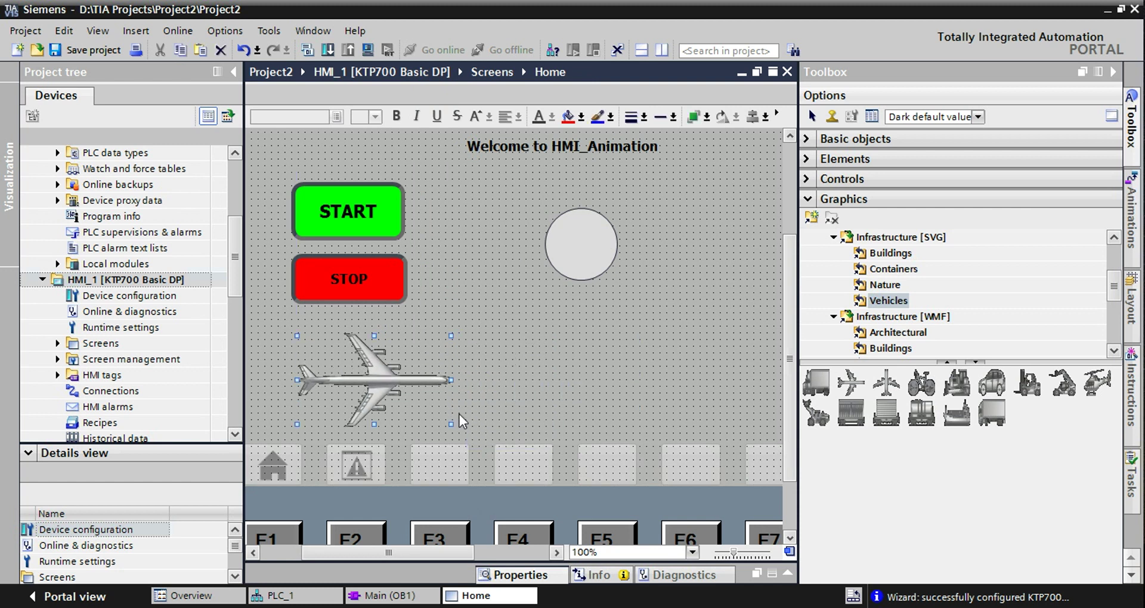
Duplicate the airplane graphic and place the copy above and to the right of the original, below the circle.
right_click(402, 382)
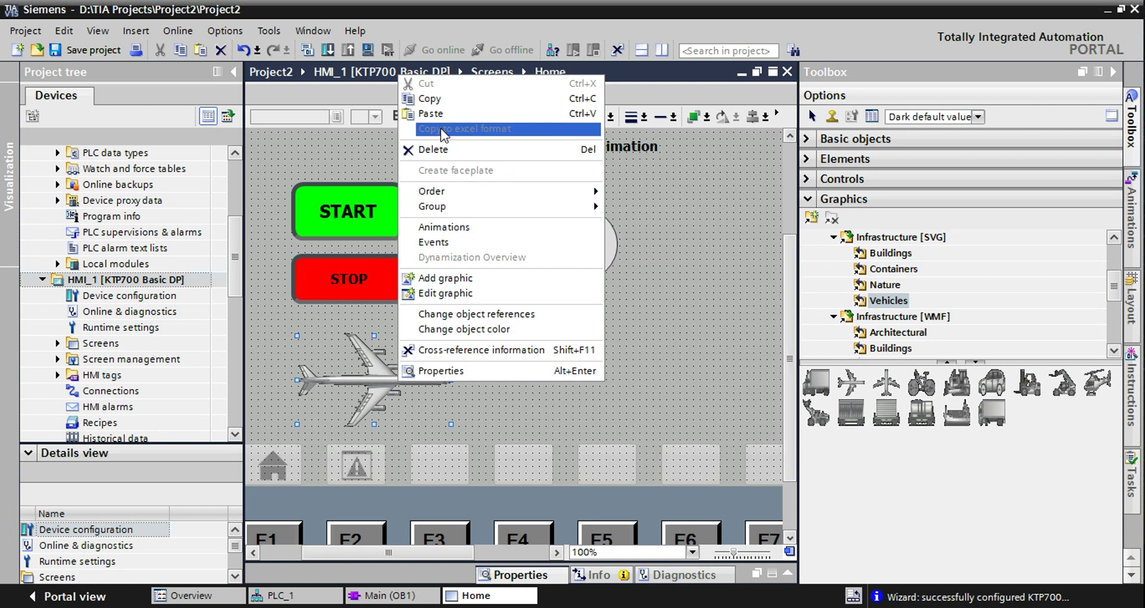
left_click(432, 101)
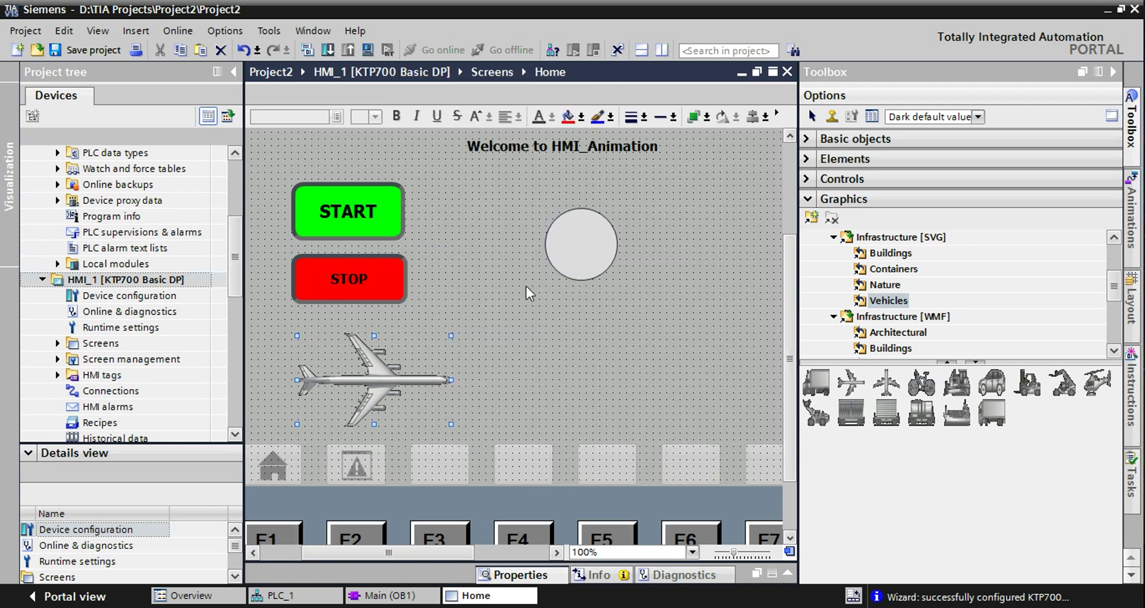
right_click(493, 285)
left_click(514, 308)
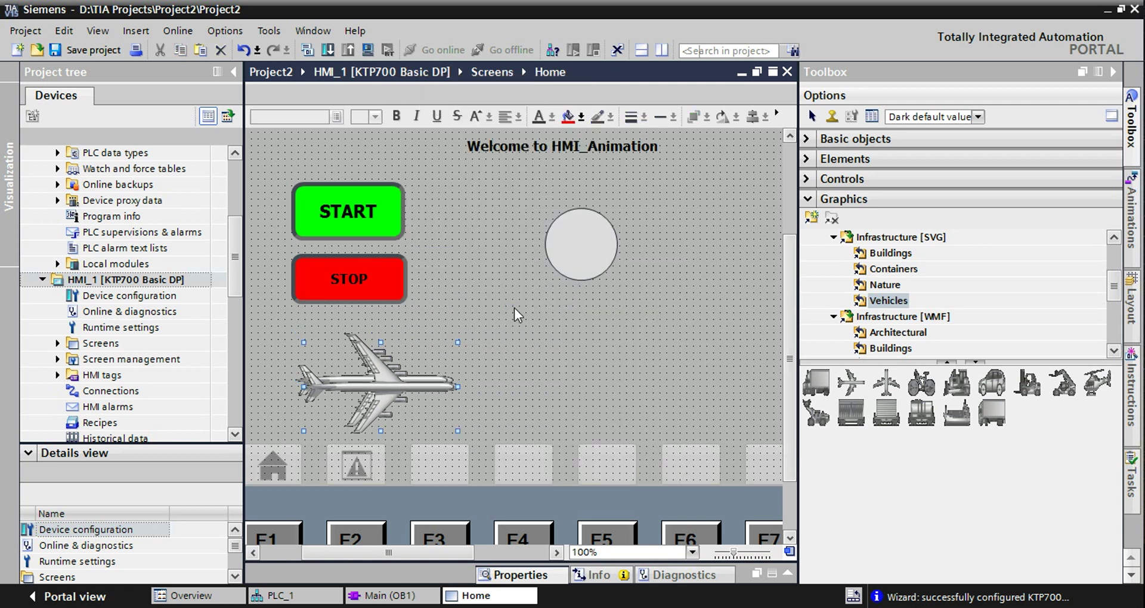
left_click(495, 328)
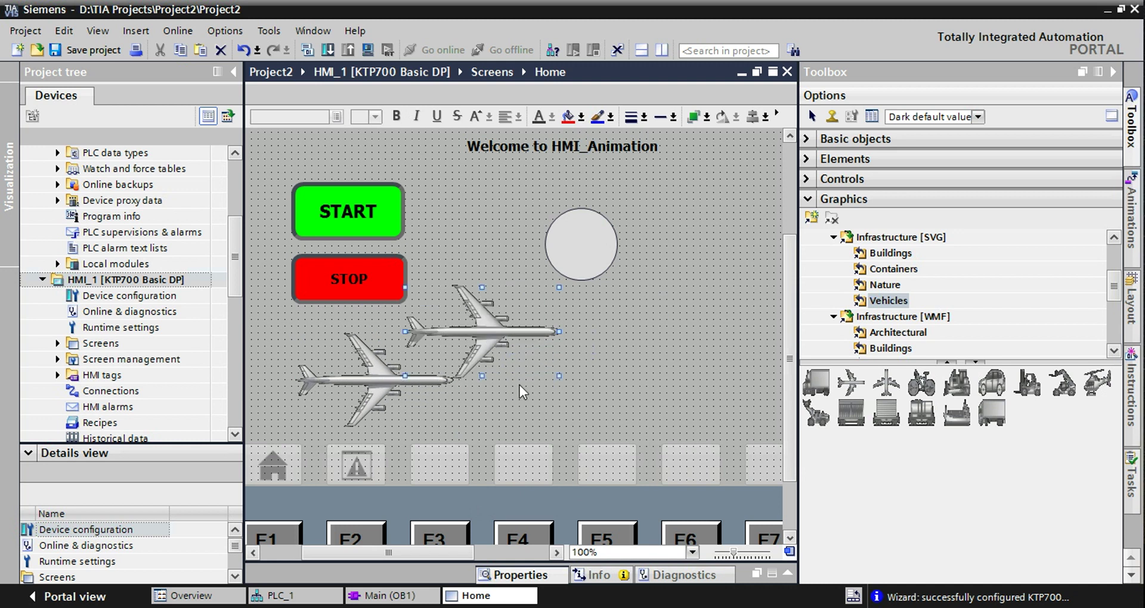
left_click_drag(515, 337, 534, 341)
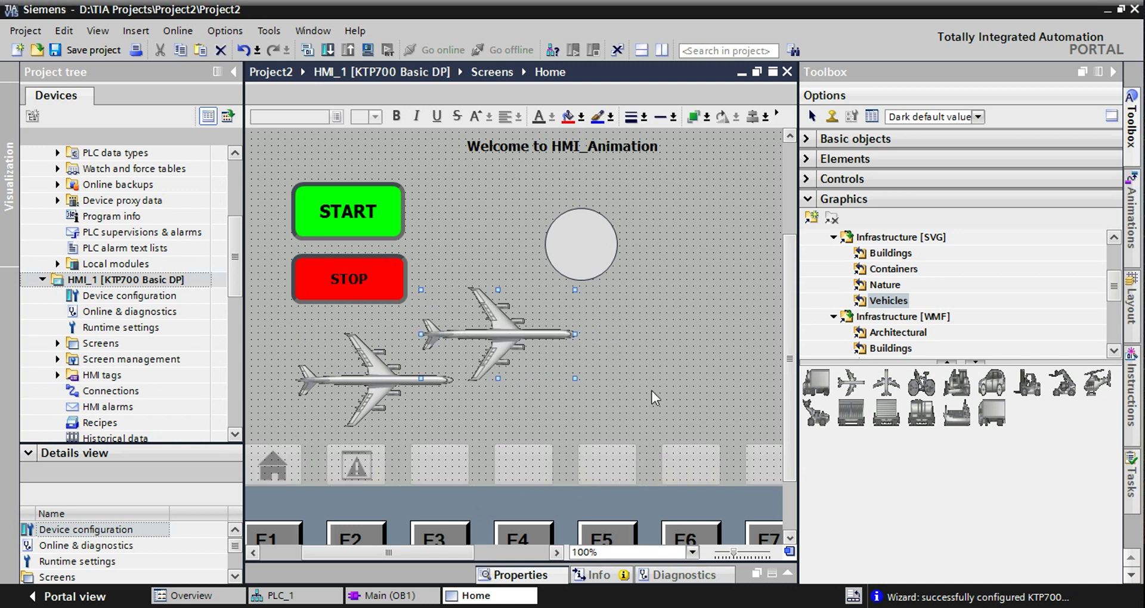
Add a SimulateTag function to the Home screen's Loaded event.
left_click(636, 349)
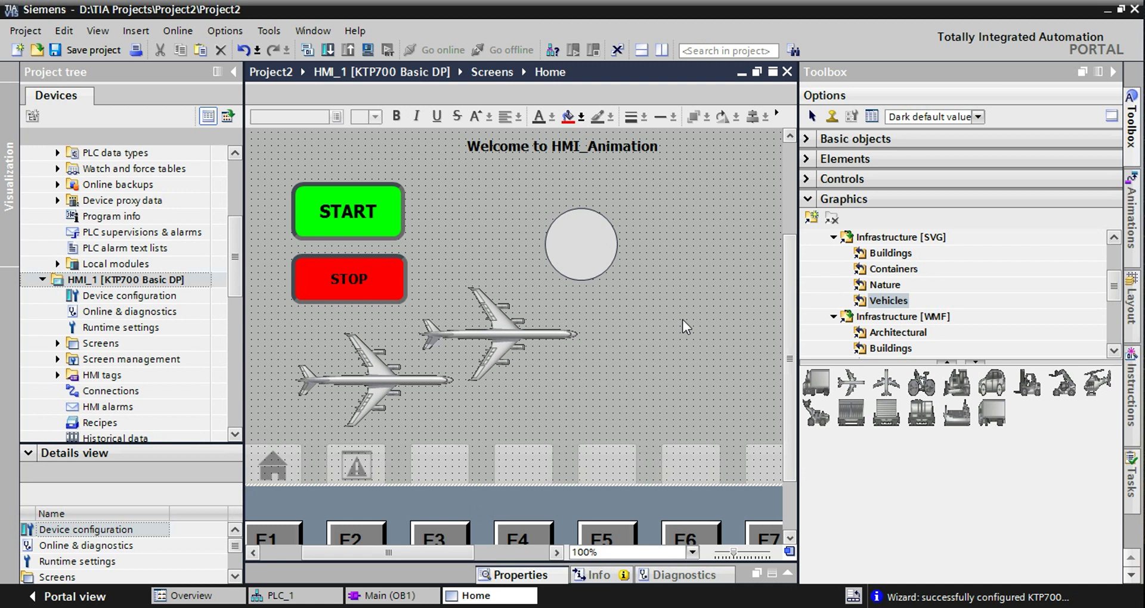
double_click(682, 320)
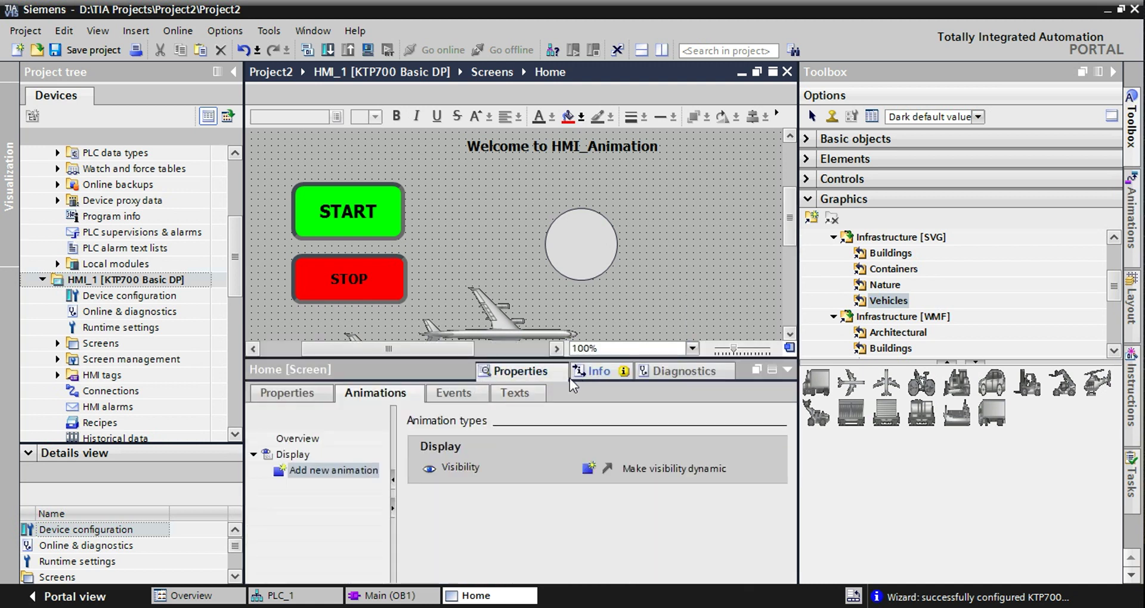
left_click(467, 400)
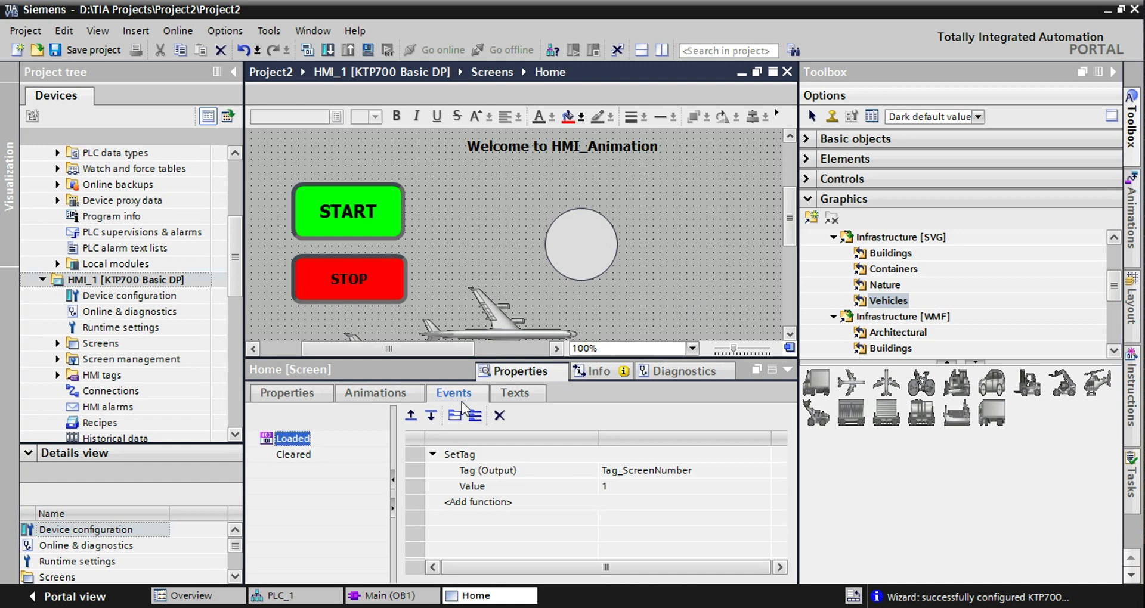
left_click(456, 504)
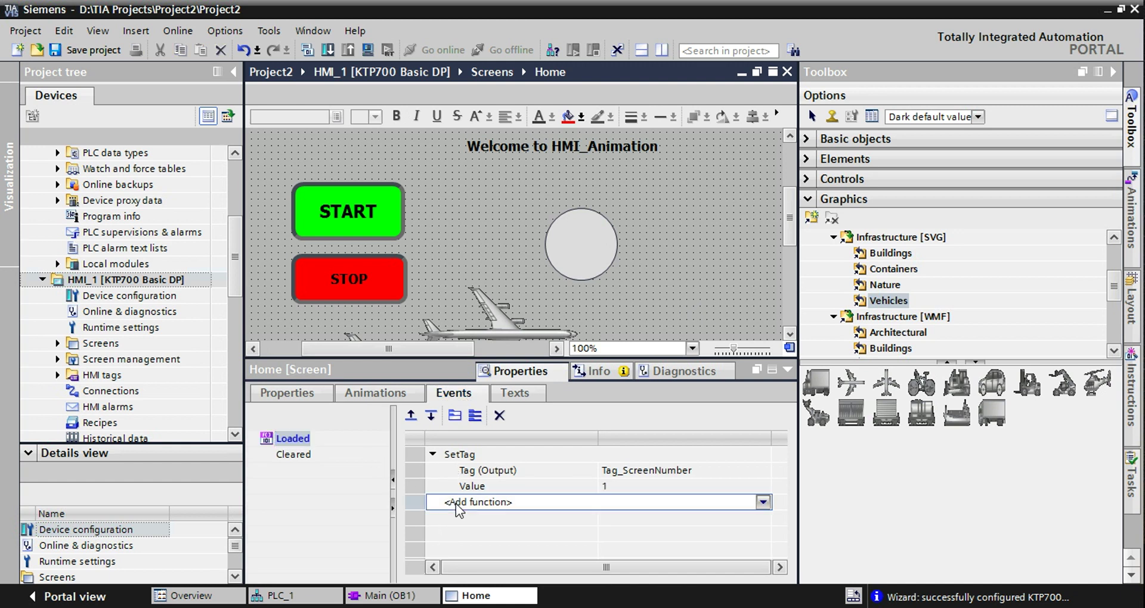
type("si")
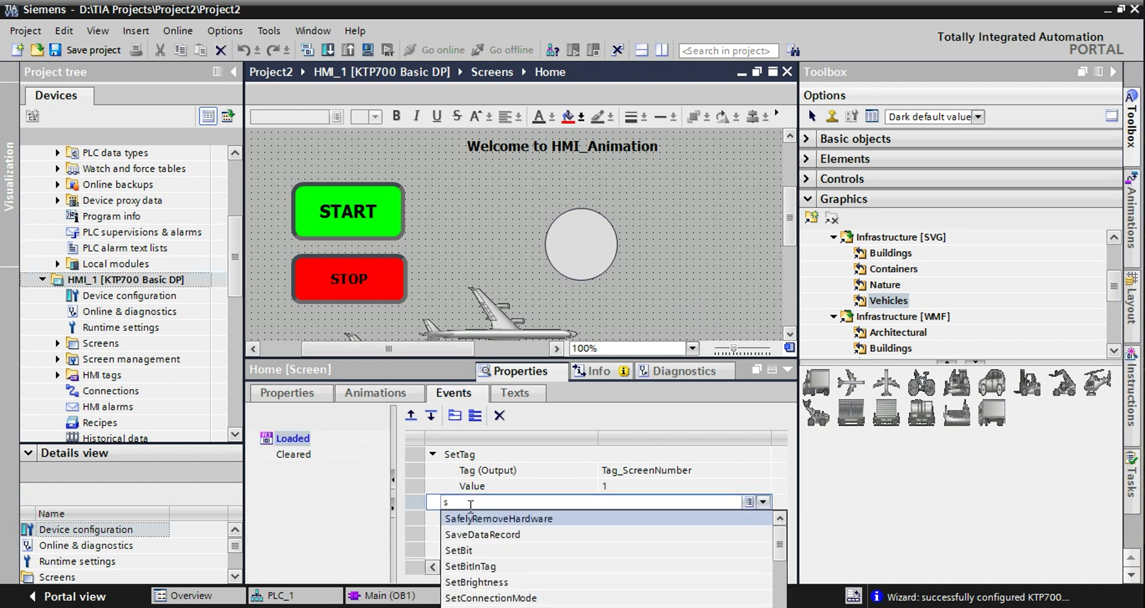
left_click(471, 518)
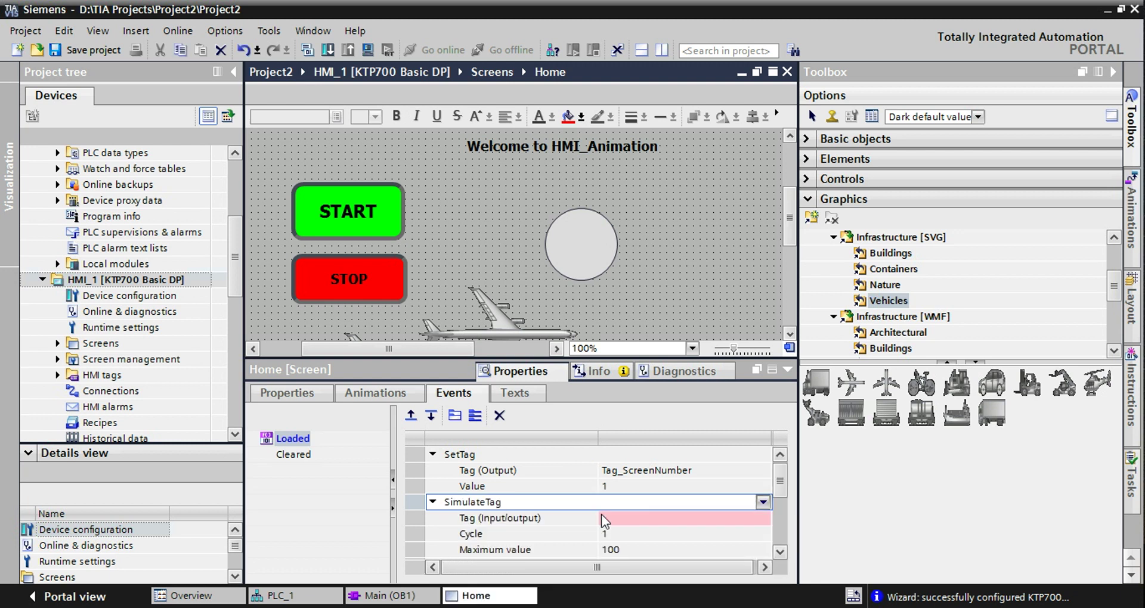
Create a new HMI tag named MOVE(1) as the SimulateTag function's input/output tag, then collapse the screen's properties area.
left_click_drag(661, 570, 665, 570)
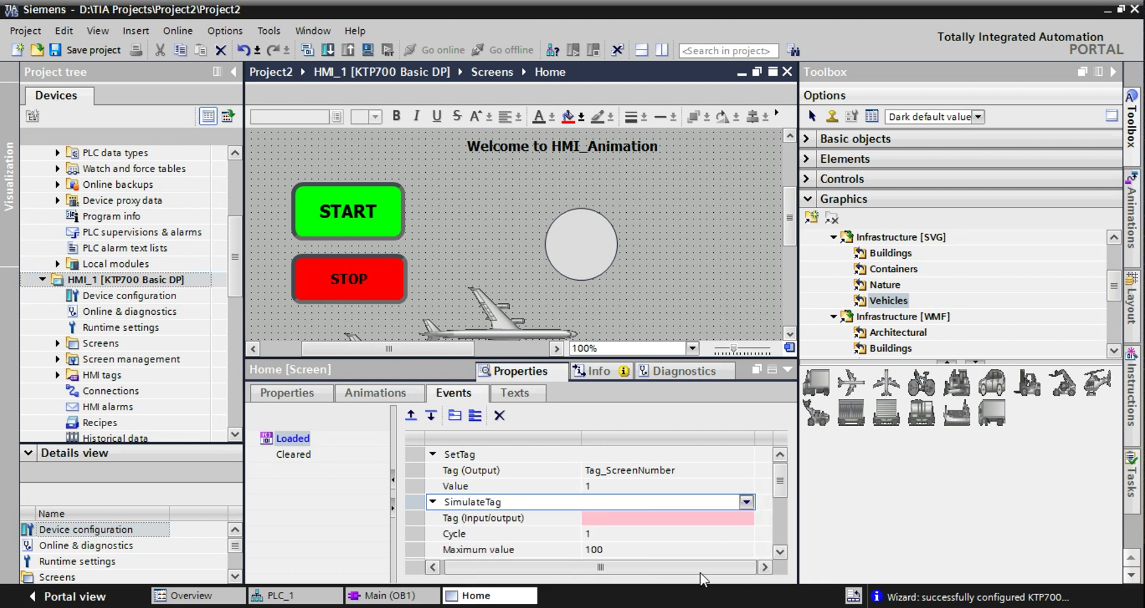
left_click(732, 520)
left_click(747, 519)
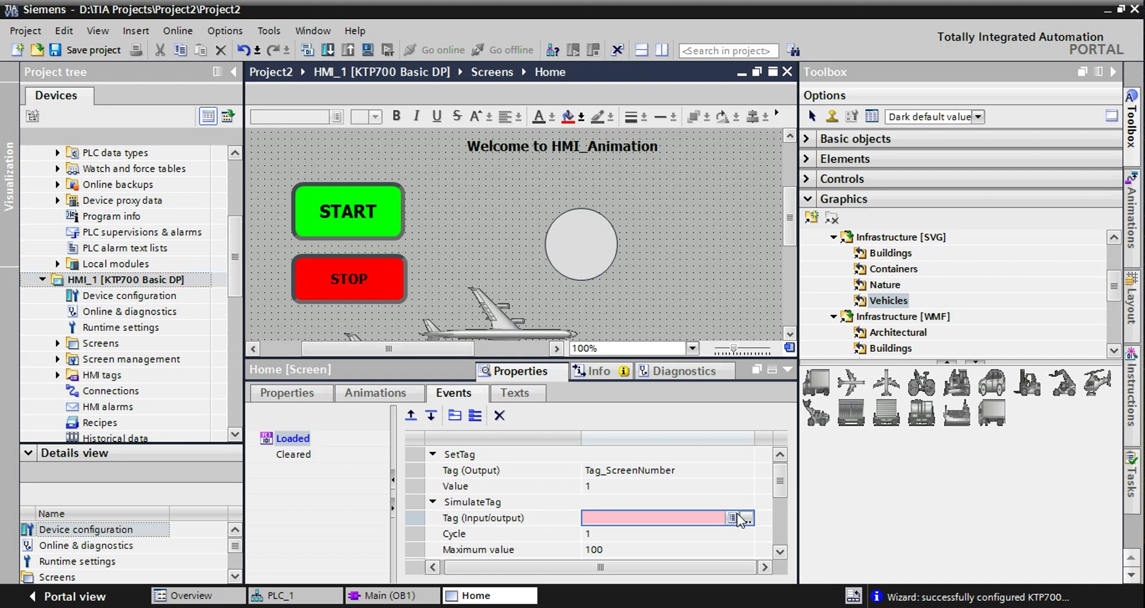
left_click(992, 486)
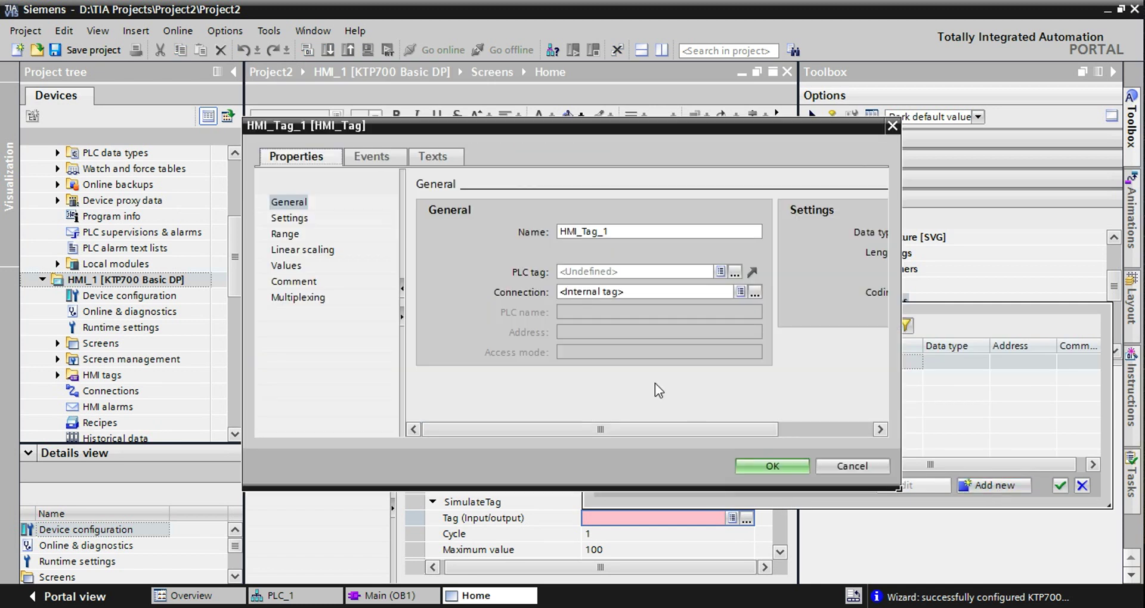
double_click(619, 232)
type("MOVE")
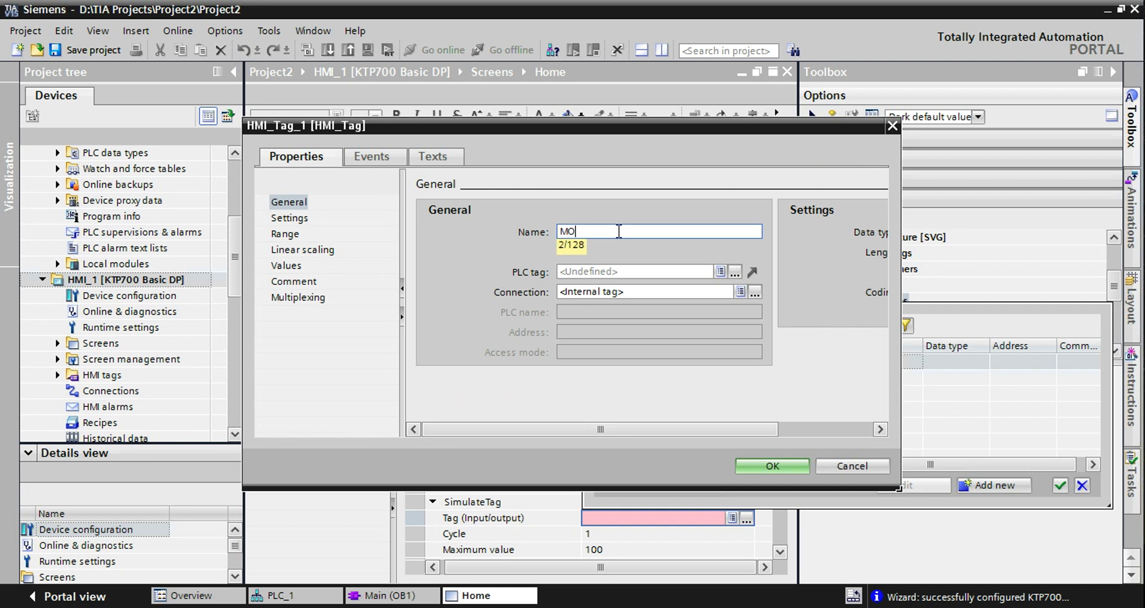
left_click(782, 472)
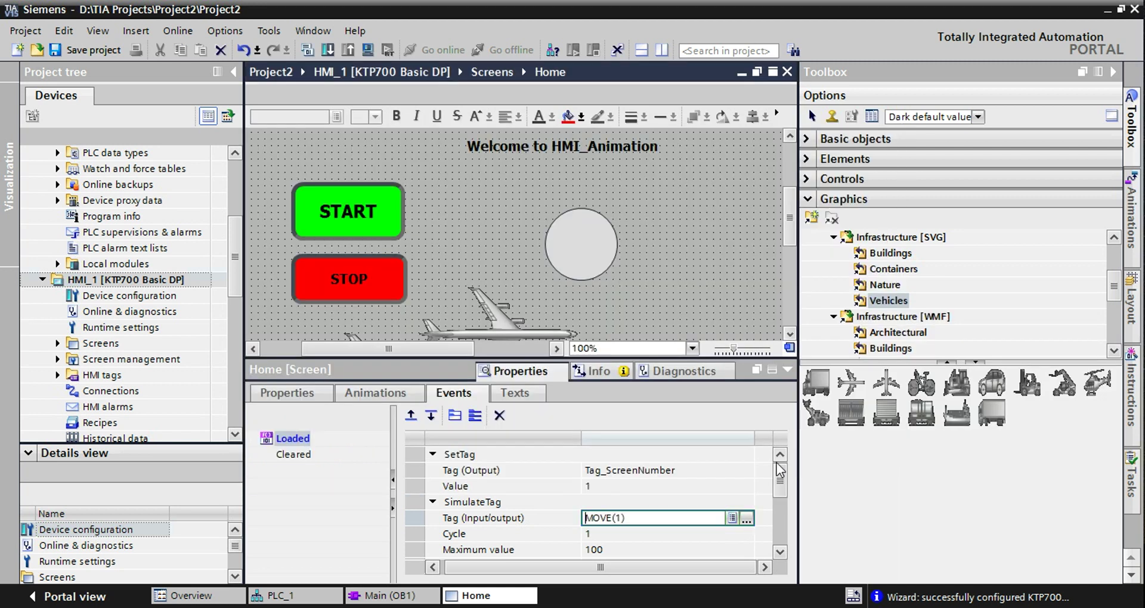
left_click(777, 553)
left_click(777, 552)
left_click(777, 552)
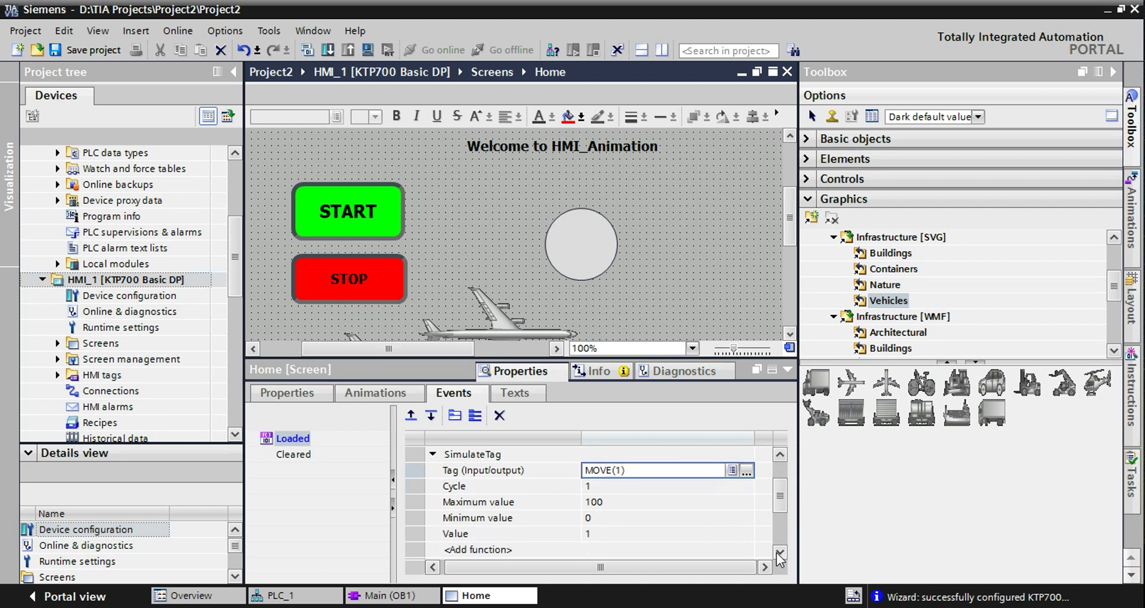
left_click(784, 456)
left_click(784, 456)
left_click(784, 456)
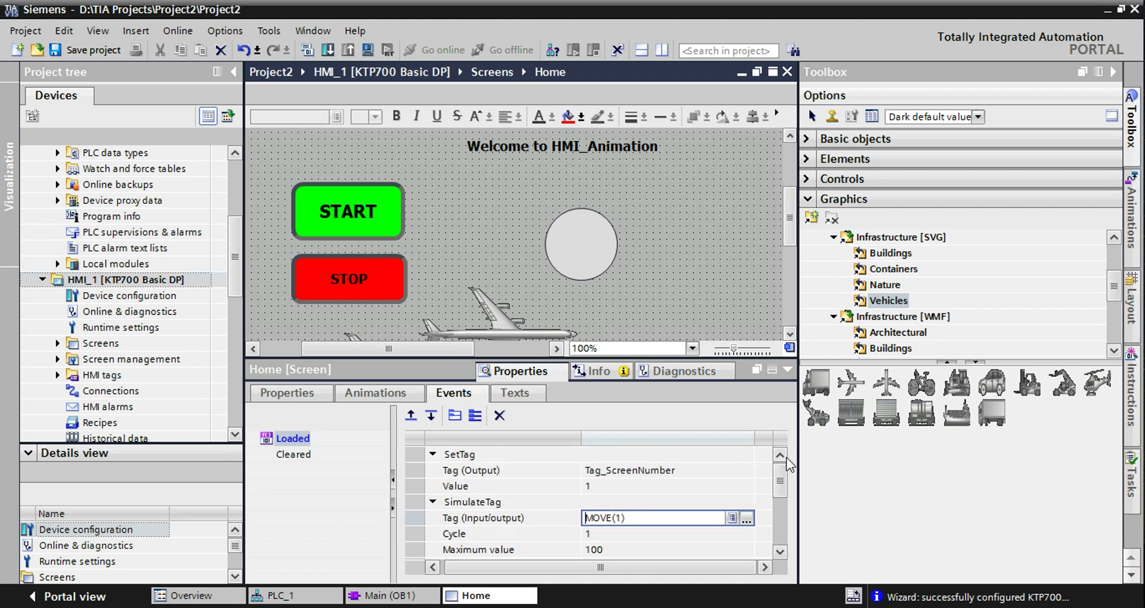
left_click(533, 371)
Add a Horizontal movement animation to the lower airplane graphic.
left_click(367, 375)
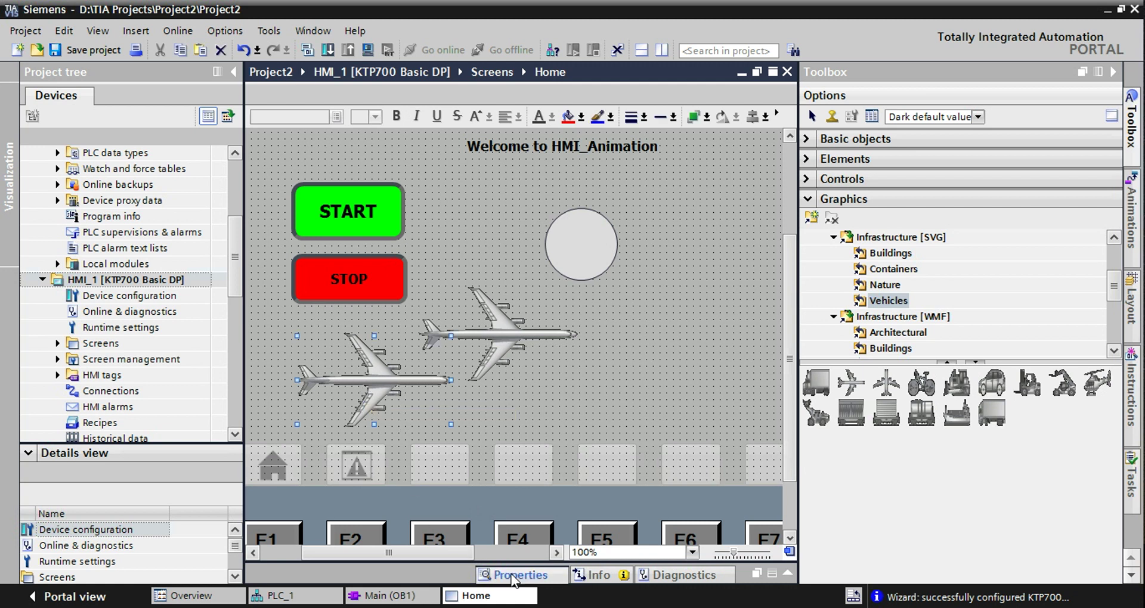
left_click(513, 575)
left_click(316, 394)
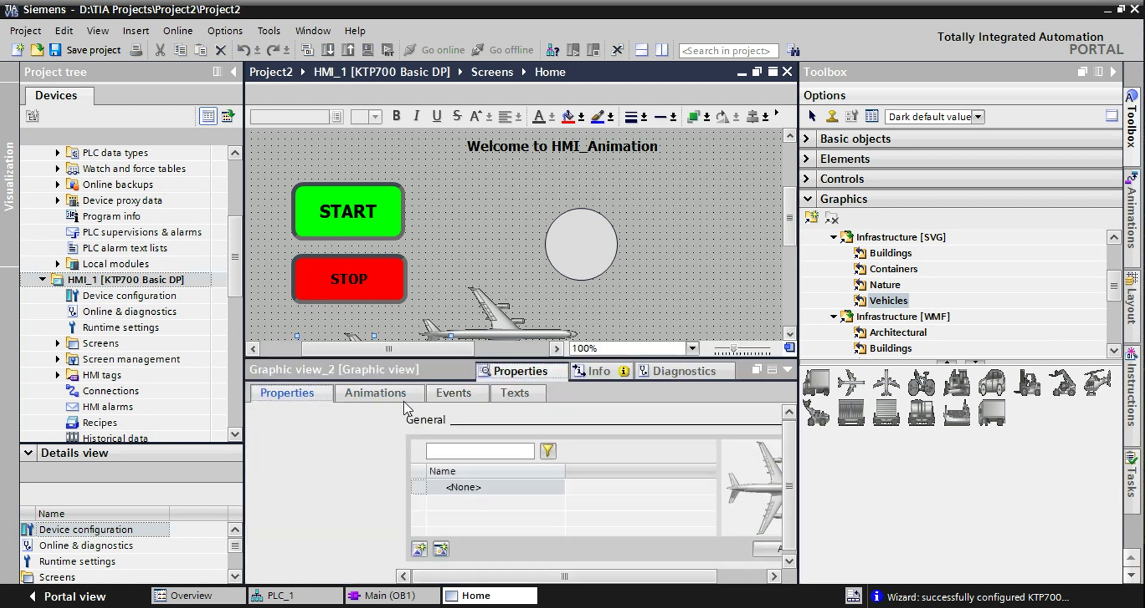
left_click(400, 395)
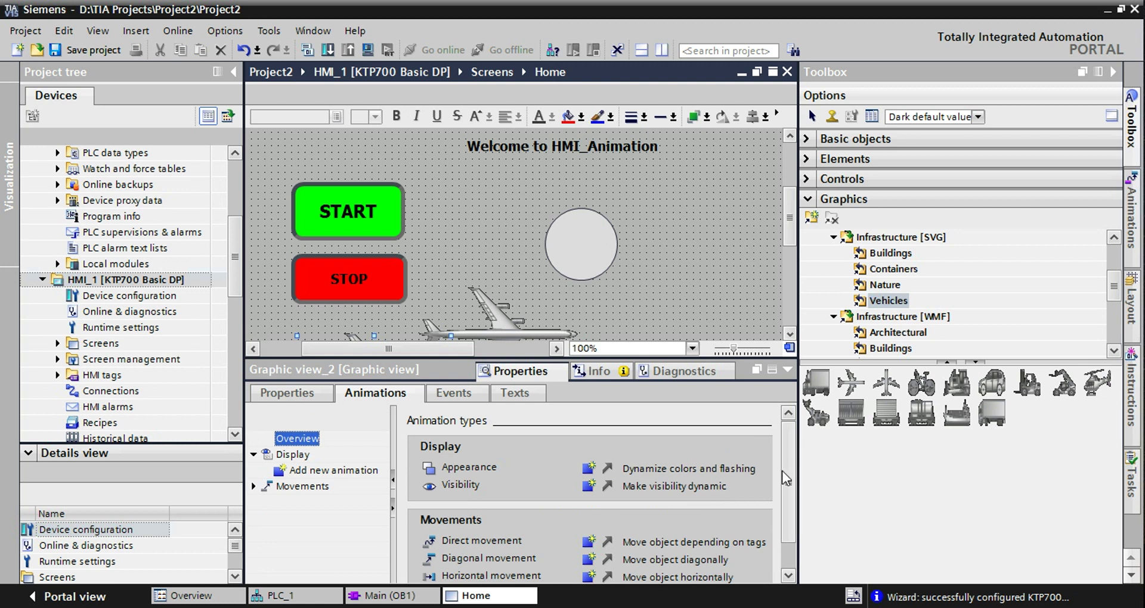
left_click(254, 486)
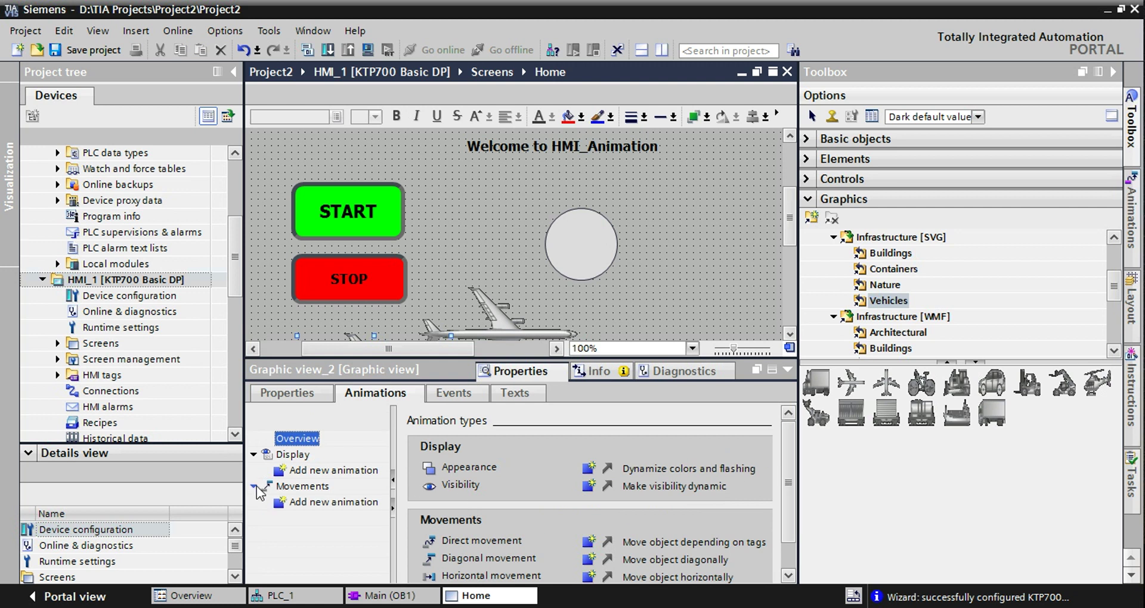
left_click(305, 503)
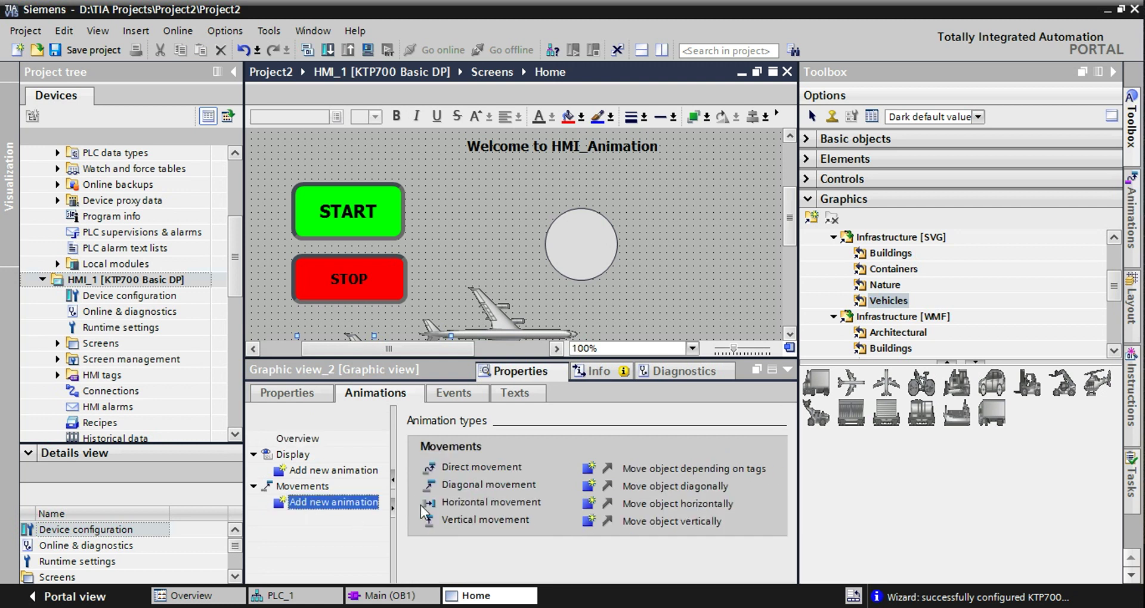
left_click(588, 507)
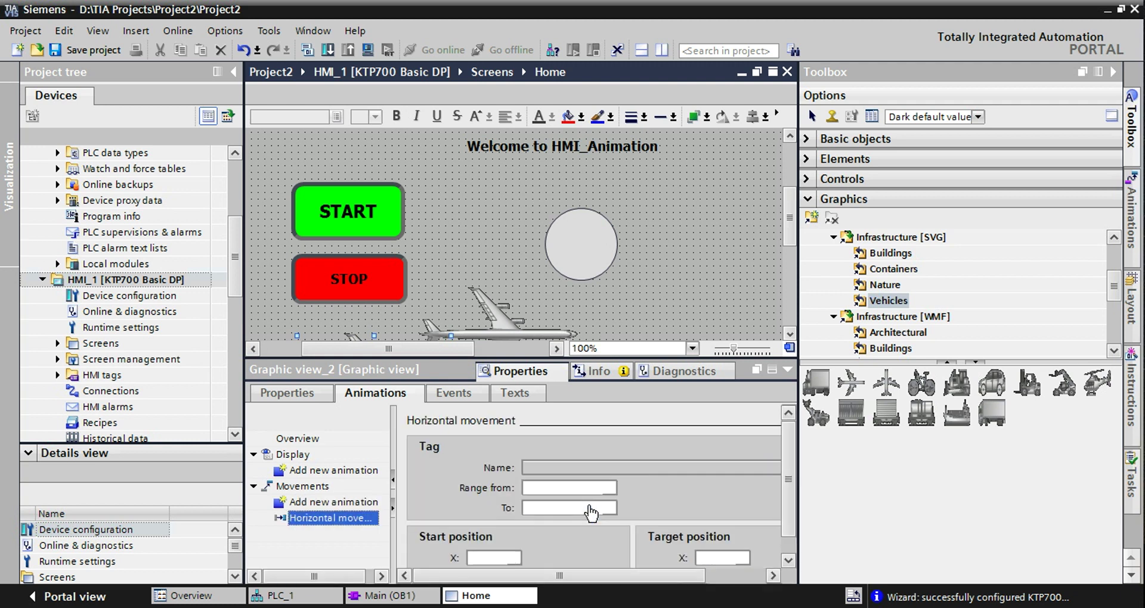
Link the lower airplane's horizontal movement to the MOVE(1) tag from the HMI default tag table.
left_click_drag(547, 571, 601, 574)
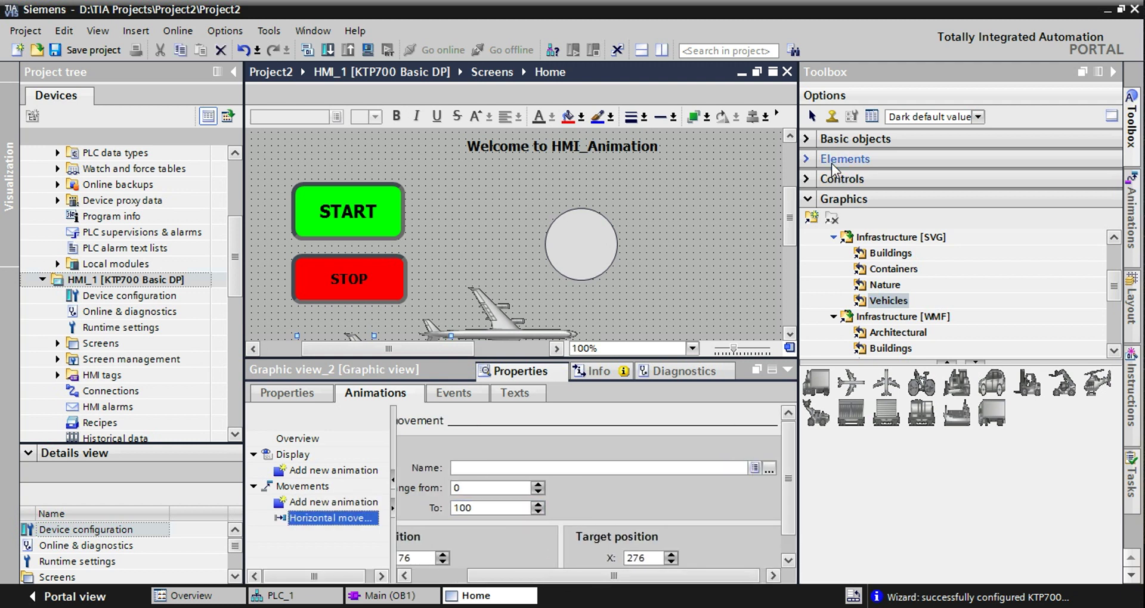
left_click_drag(790, 202, 792, 223)
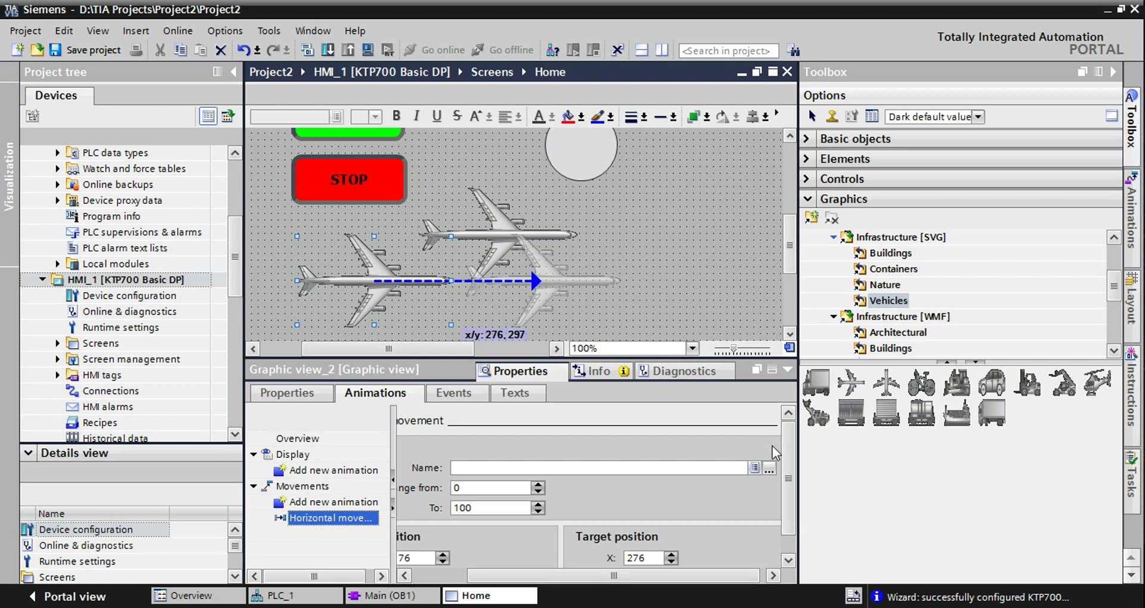
left_click(769, 468)
left_click(483, 383)
left_click(525, 383)
left_click(525, 398)
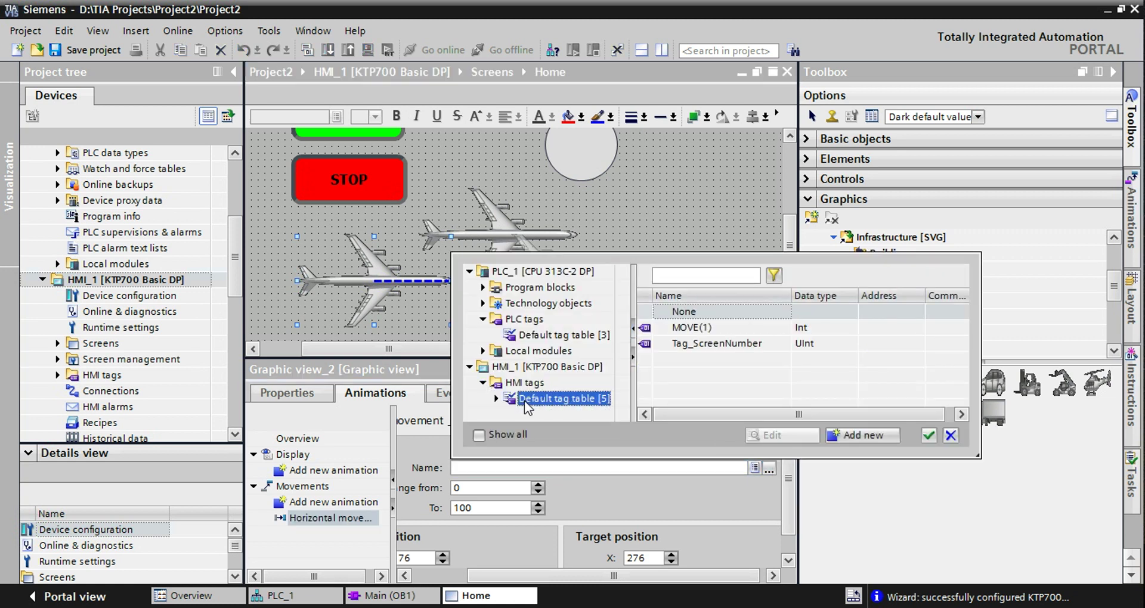
left_click(683, 327)
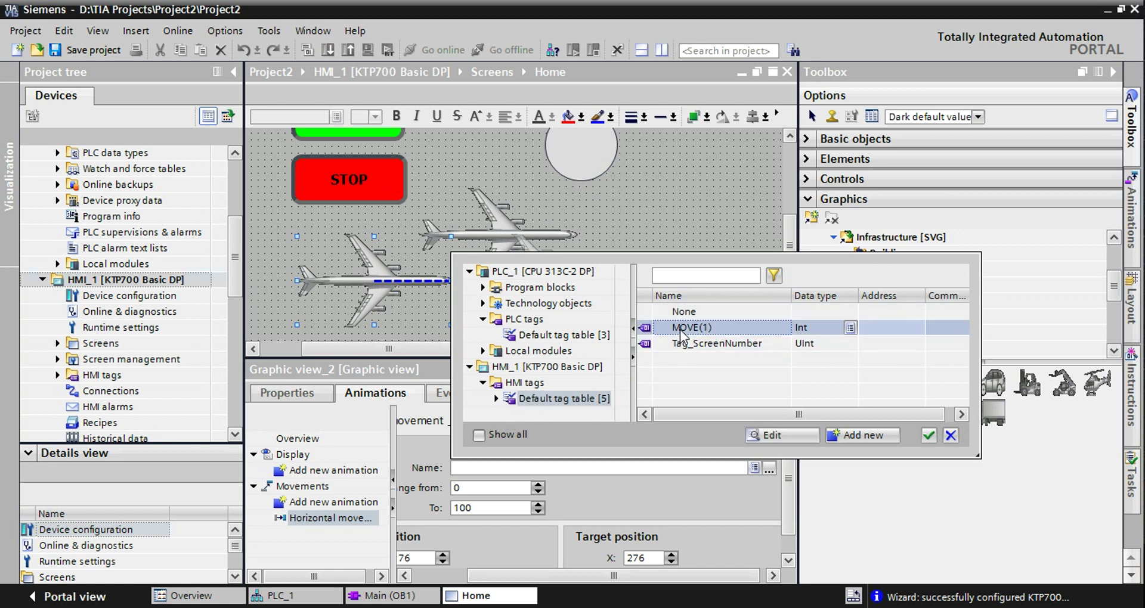
double_click(680, 329)
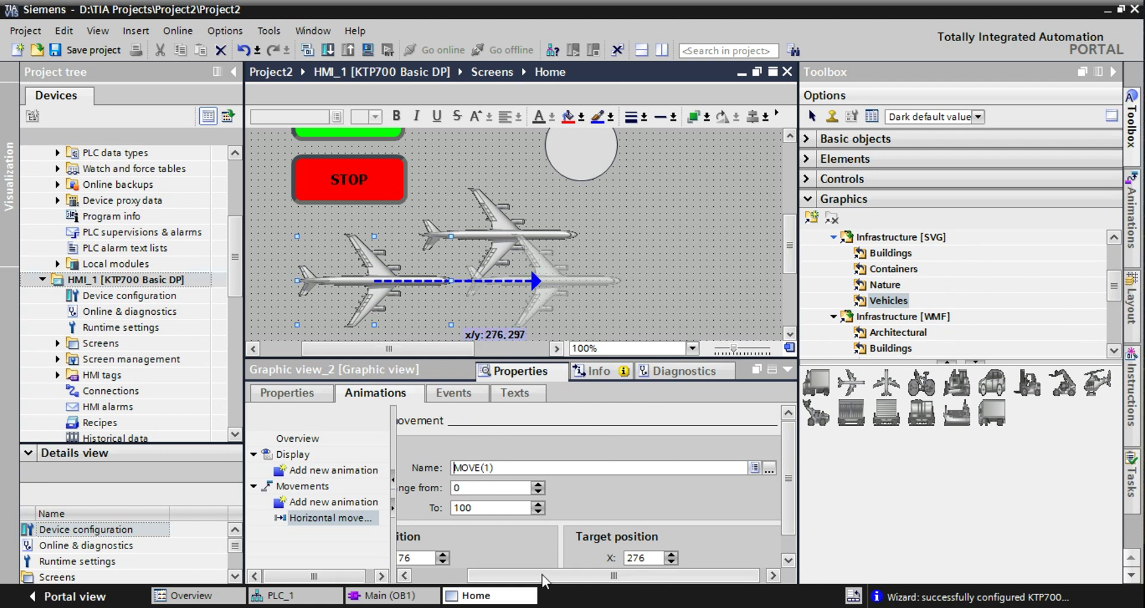
Extend the lower airplane's horizontal movement to a target position of X 605, near the screen's far edge.
left_click_drag(591, 578, 596, 579)
left_click_drag(443, 348, 493, 350)
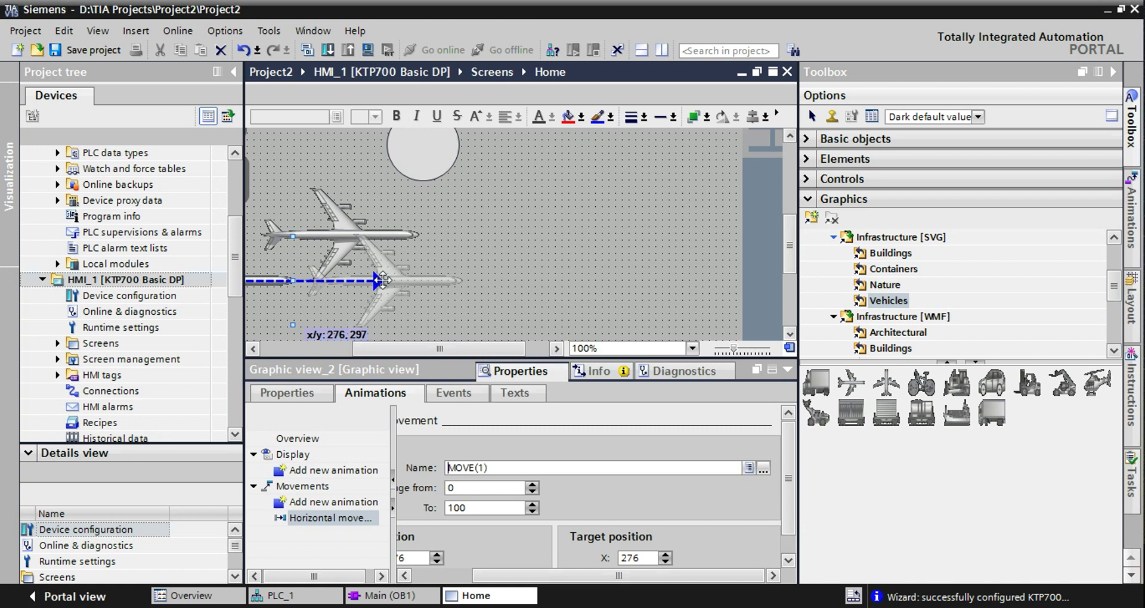
left_click_drag(383, 280, 658, 288)
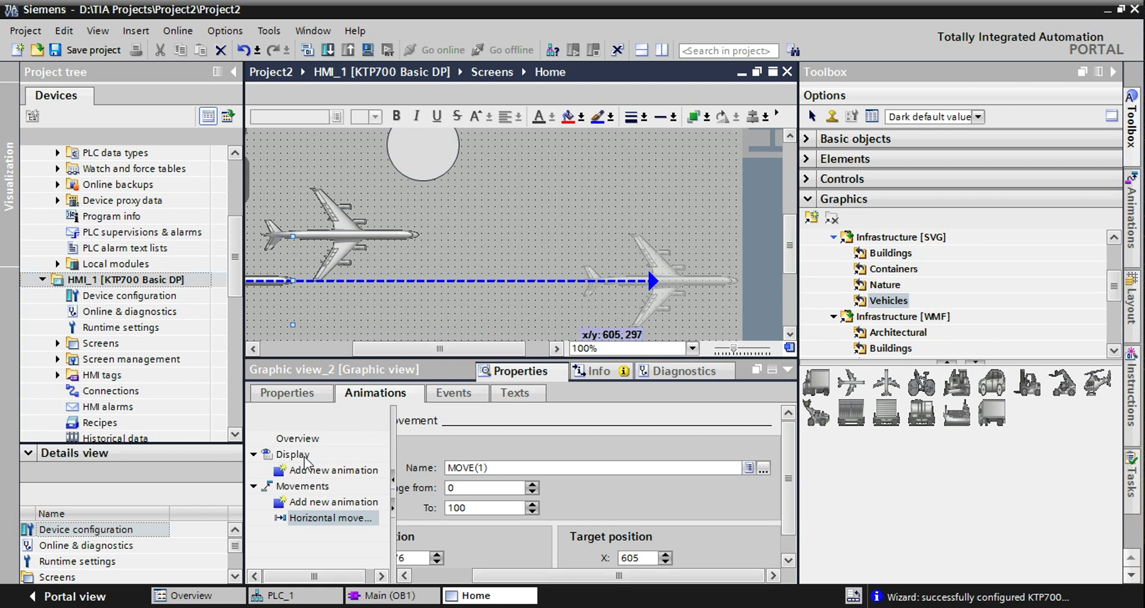
Add a Visibility animation to the lower airplane and link it to the MOVE tag from the PLC default tag table.
left_click(316, 471)
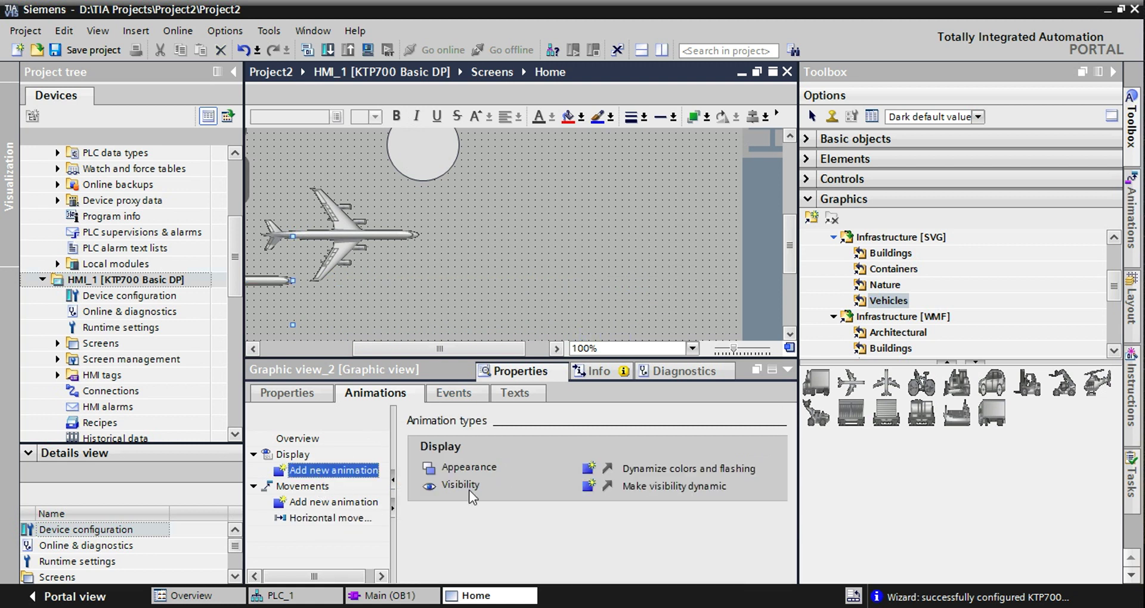
double_click(592, 488)
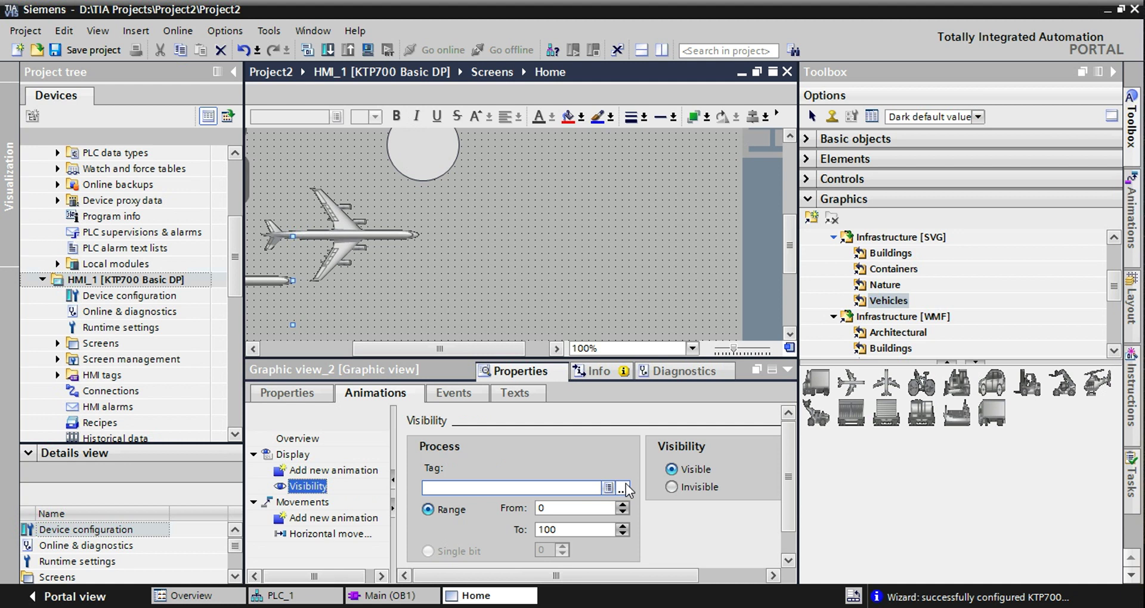
left_click(686, 484)
left_click(480, 340)
left_click(455, 339)
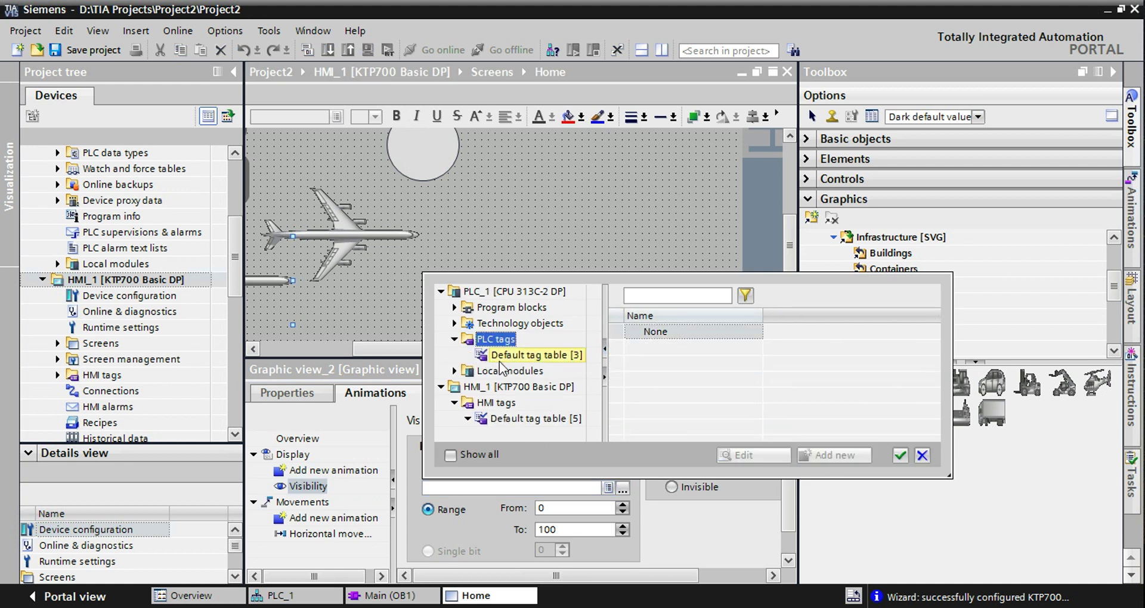
left_click(504, 357)
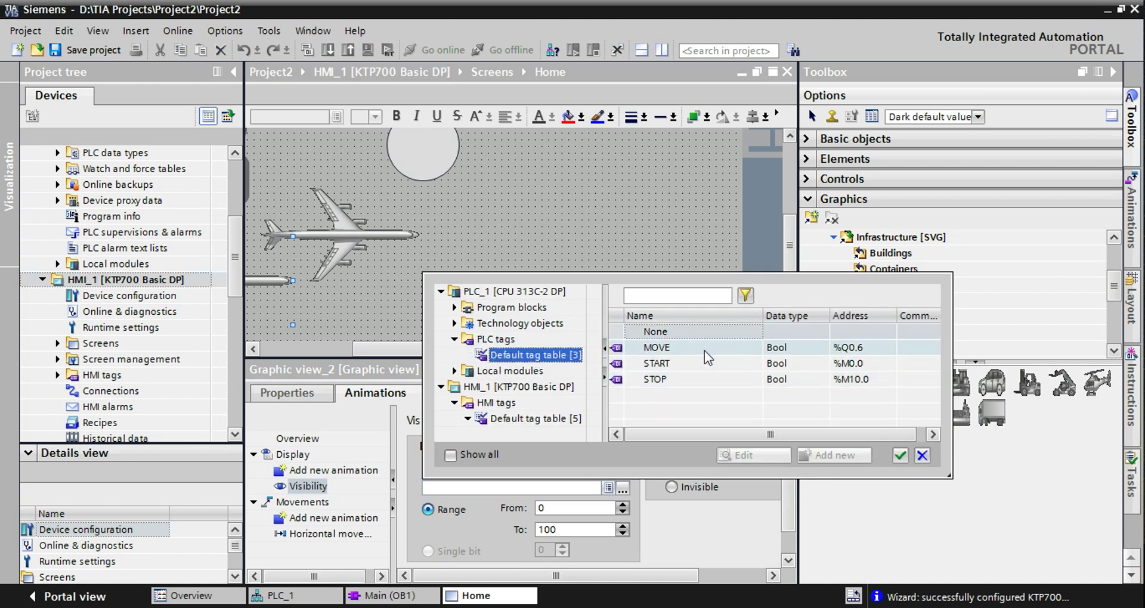
left_click(705, 352)
double_click(704, 351)
Set the lower airplane's visibility range from 1 to 1, keeping it Visible, and deselect the graphic.
left_click(622, 504)
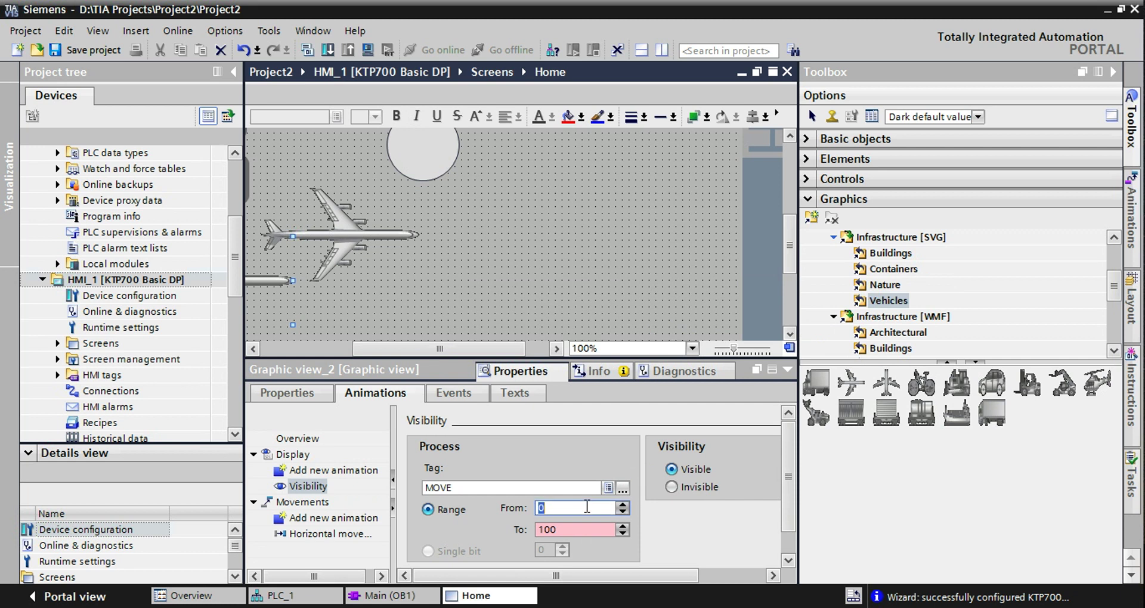
left_click(576, 531)
type("1")
left_click(574, 510)
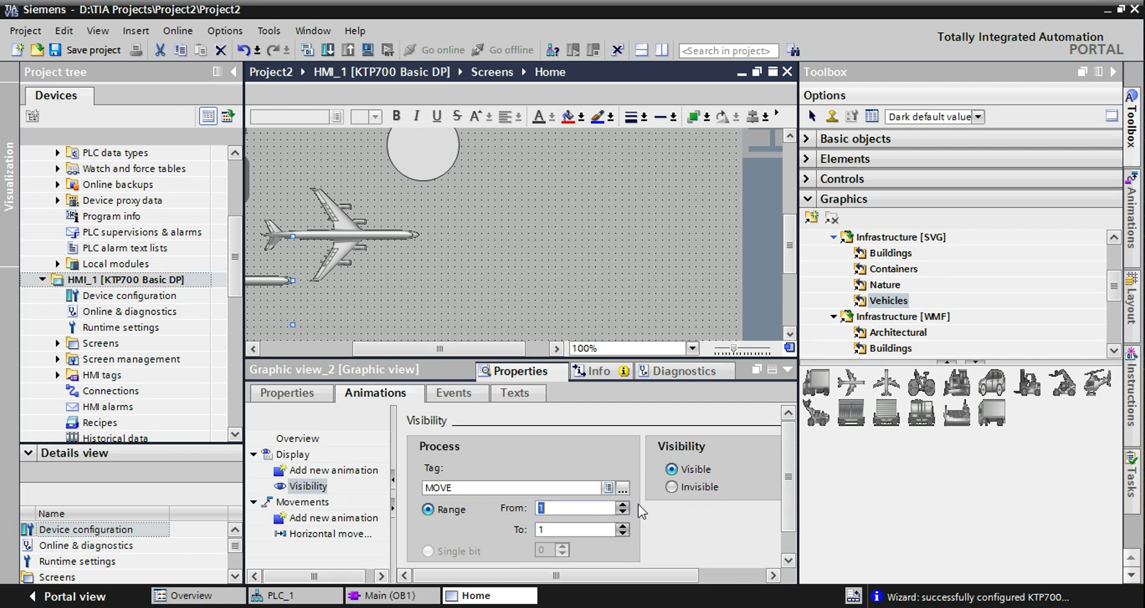
left_click_drag(790, 477, 618, 399)
left_click_drag(468, 350, 417, 360)
left_click(582, 285)
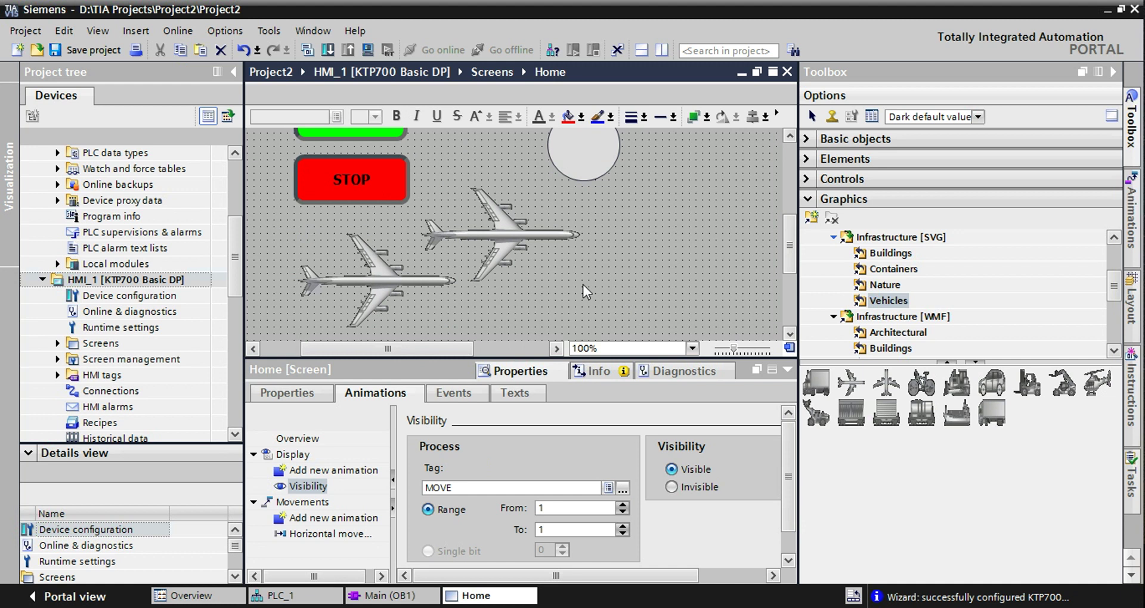
Add a Visibility animation to the upper airplane and link it to the PLC tag MOVE.
left_click(518, 242)
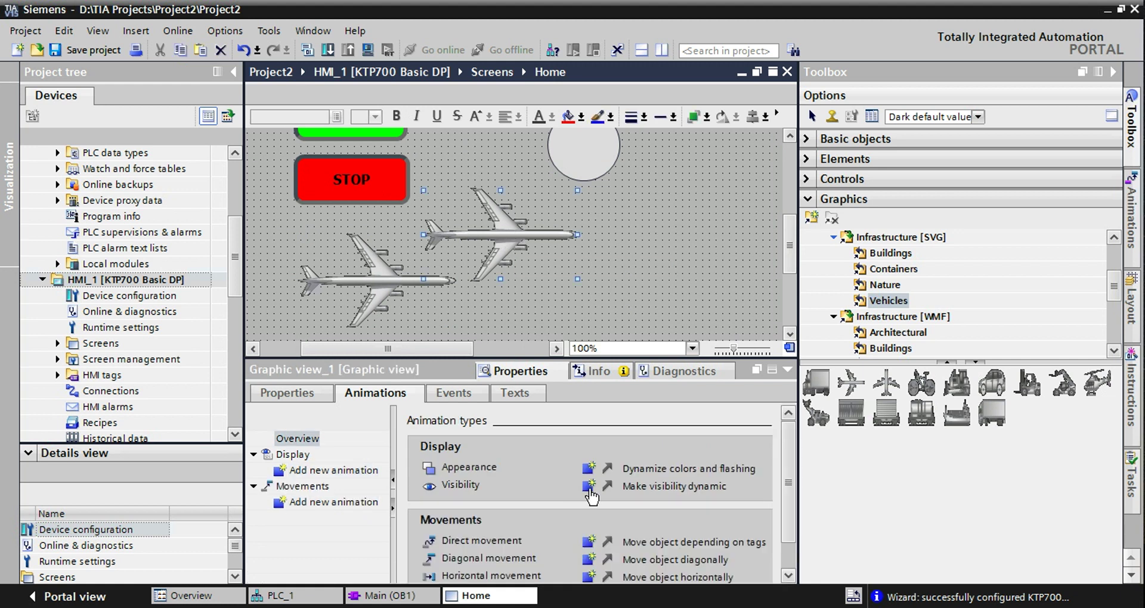
left_click(589, 486)
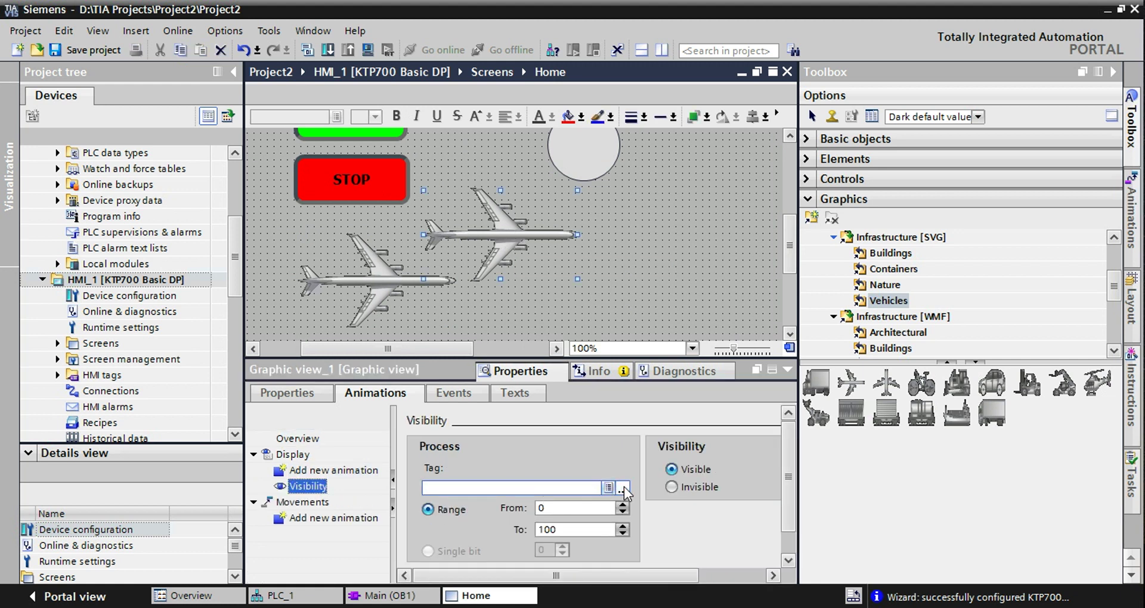
left_click(623, 487)
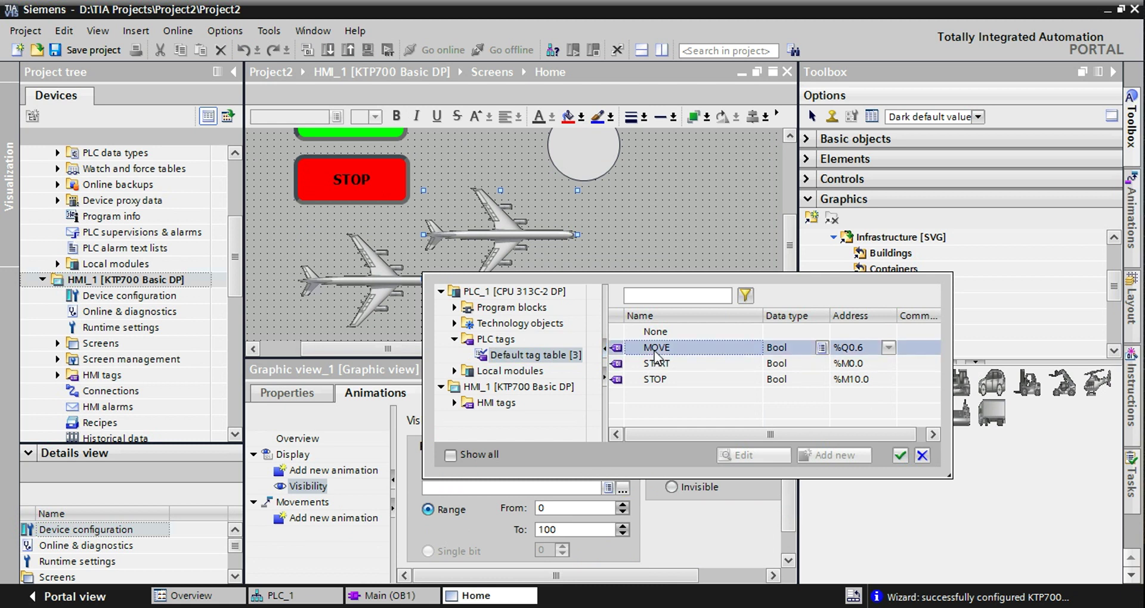
left_click(643, 410)
Make the upper airplane Invisible for the range 1 to 1 and collapse its properties area.
double_click(541, 508)
type("1")
double_click(563, 529)
type("1")
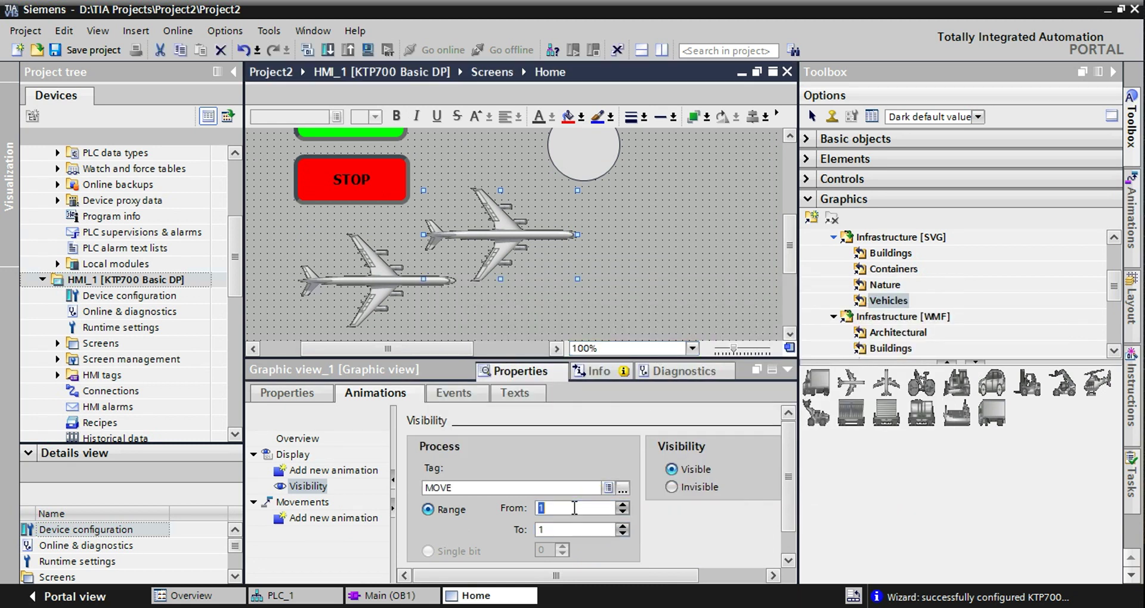
left_click(670, 487)
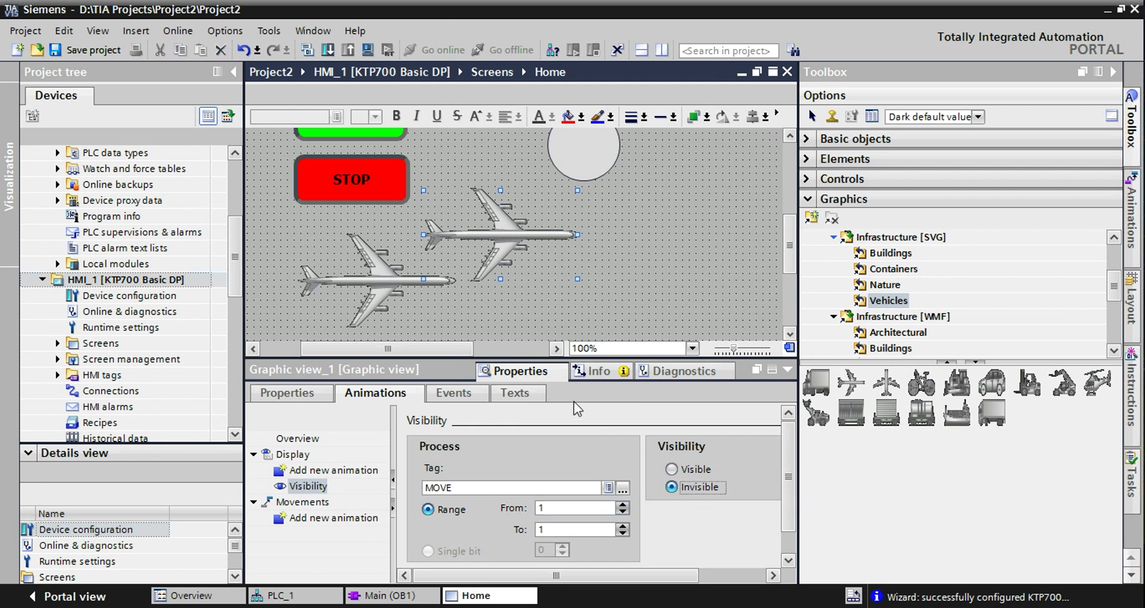
left_click(547, 377)
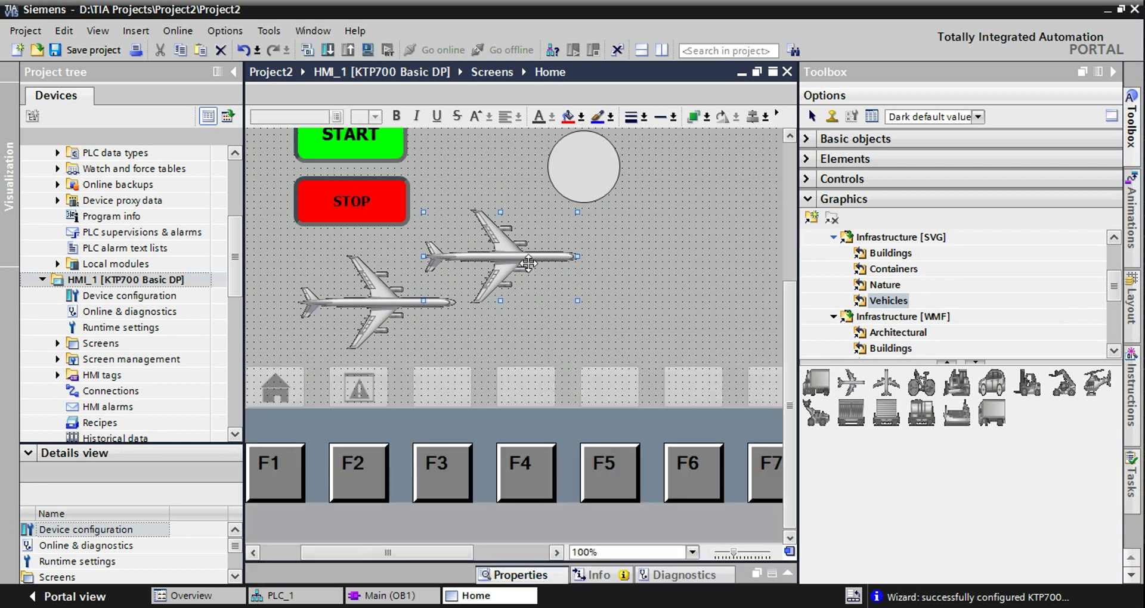
Examine the X and Y position in the lower airplane's layout properties.
left_click_drag(535, 271, 560, 257)
left_click(370, 307)
left_click(512, 576)
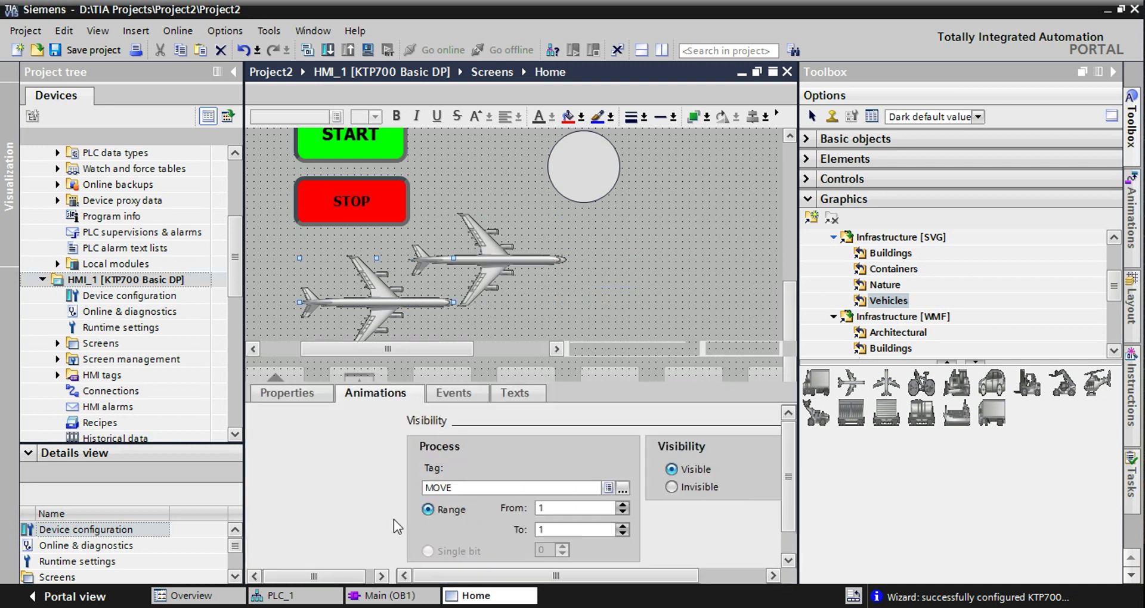
left_click(291, 395)
left_click(299, 455)
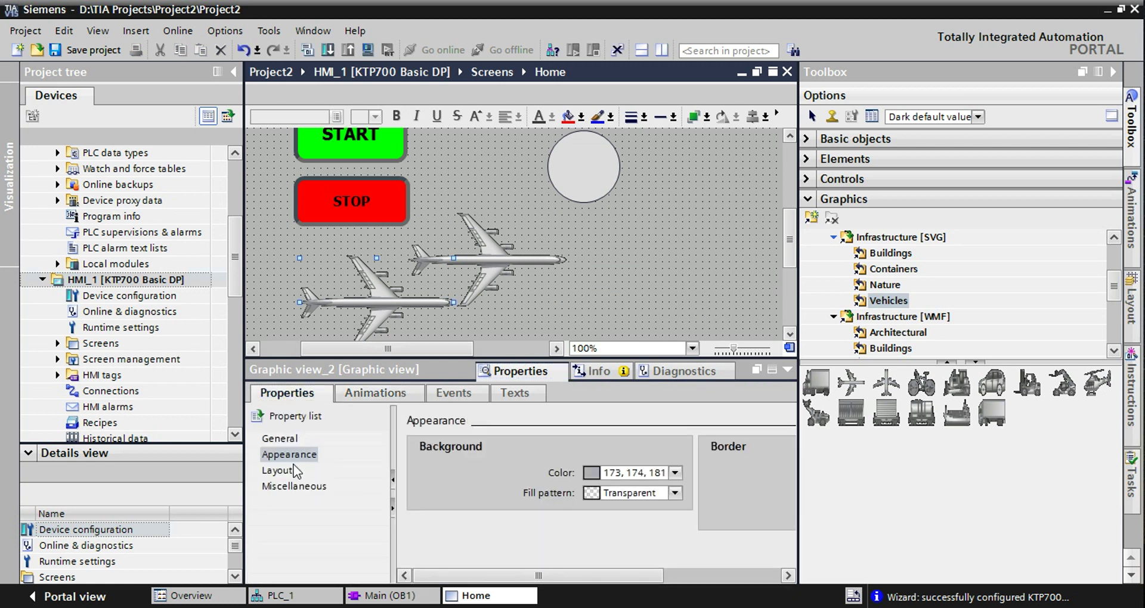
left_click(278, 471)
left_click(495, 468)
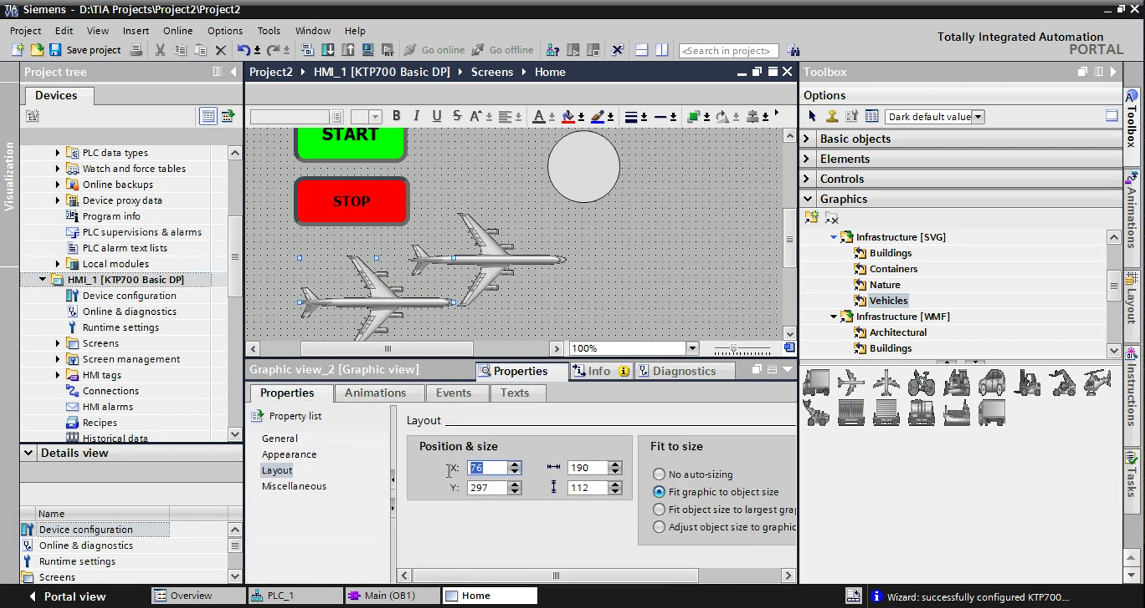
left_click(493, 487)
left_click_drag(493, 486, 458, 480)
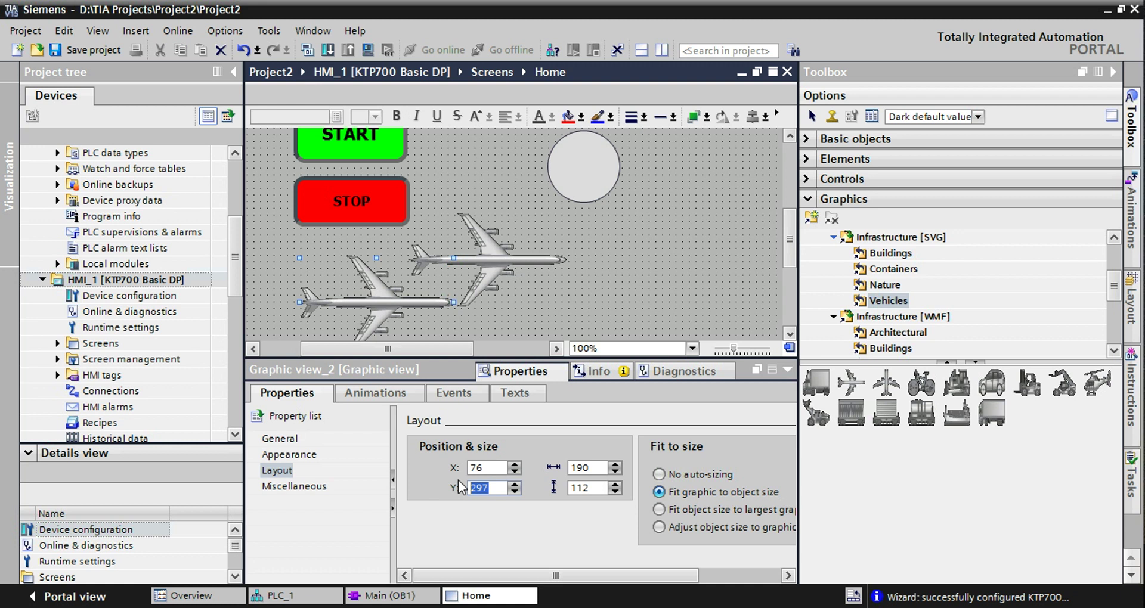
left_click(488, 468)
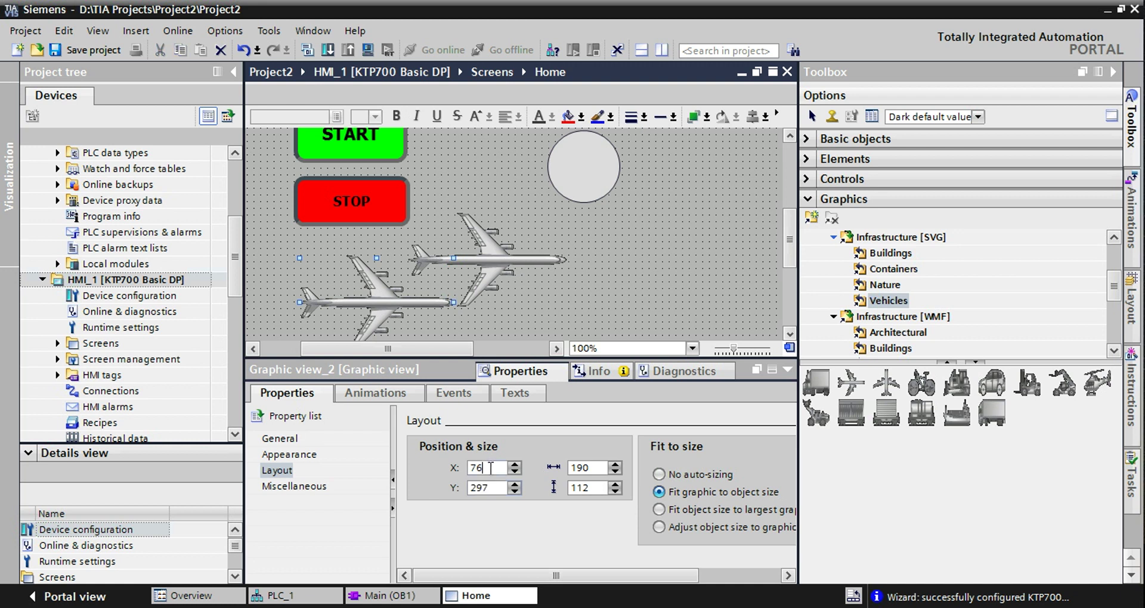
Place the upper airplane exactly over the lower one at X 76, Y 297, and collapse the properties area.
left_click(518, 263)
double_click(500, 467)
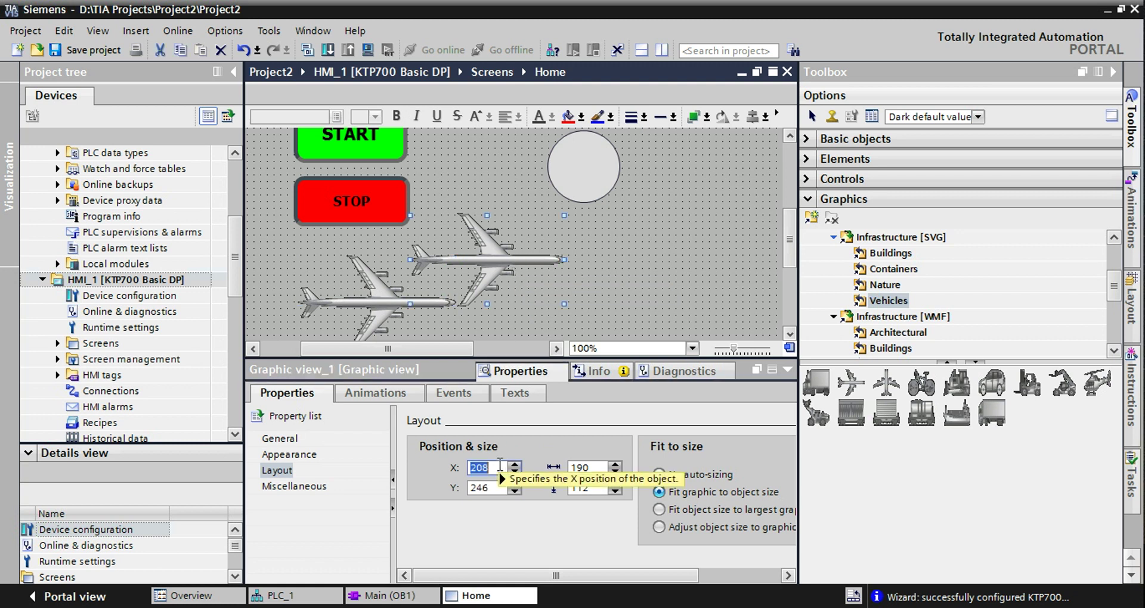
type("7")
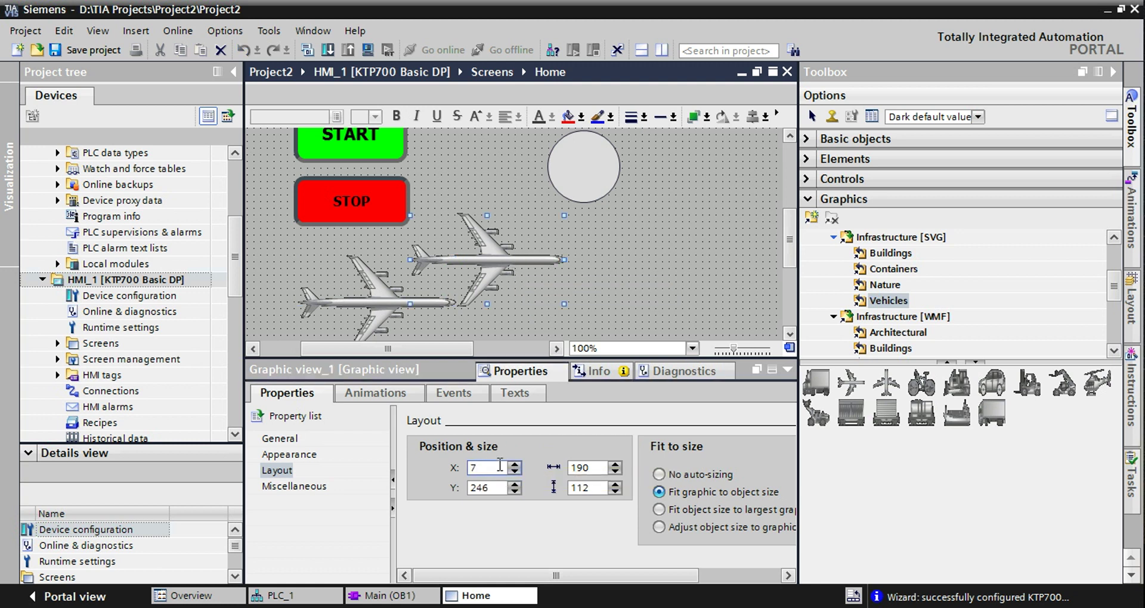
type("6")
left_click(493, 487)
key("BackSpace")
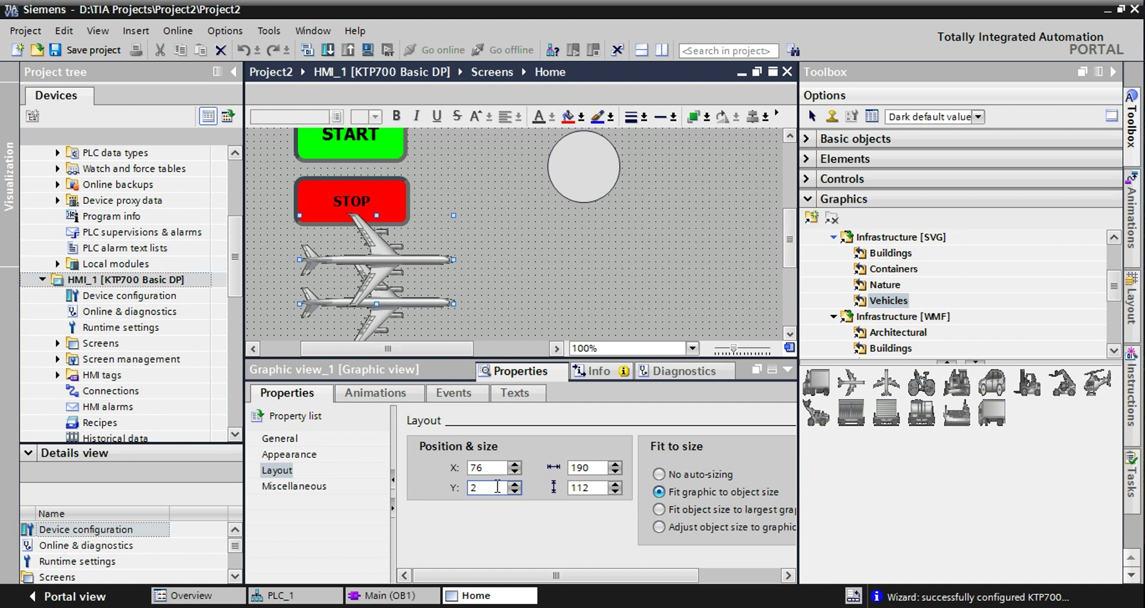
type("97")
left_click(556, 303)
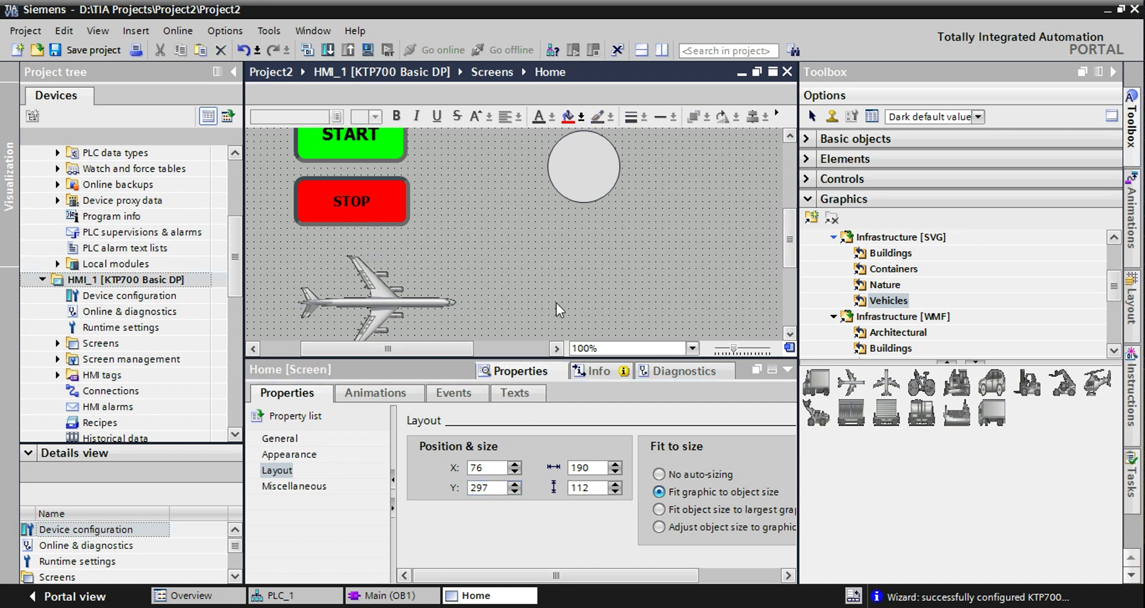
left_click(519, 373)
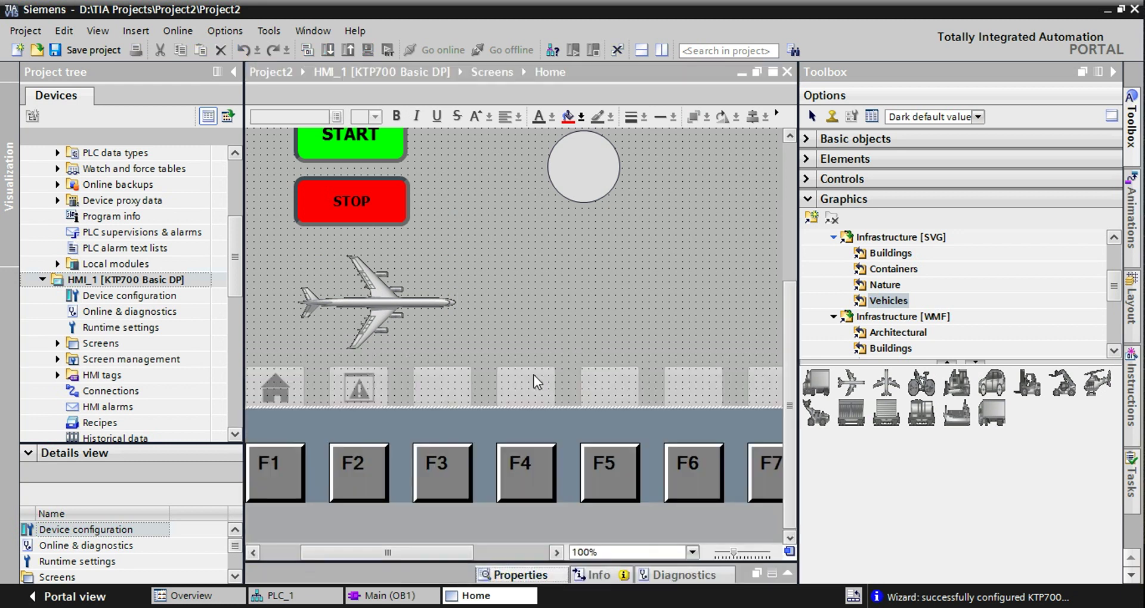
scroll(564, 314, "up", 3)
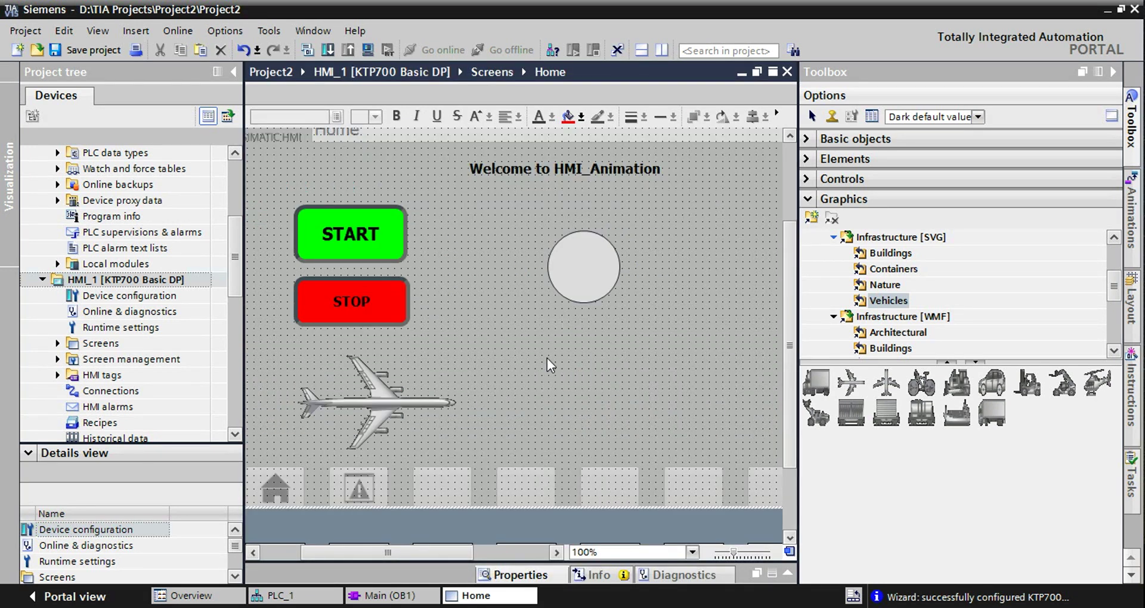
Collapse both device folders in the project tree, start the simulation of PLC_1 and set the PLCSIM interface to MPI.
left_click(44, 282)
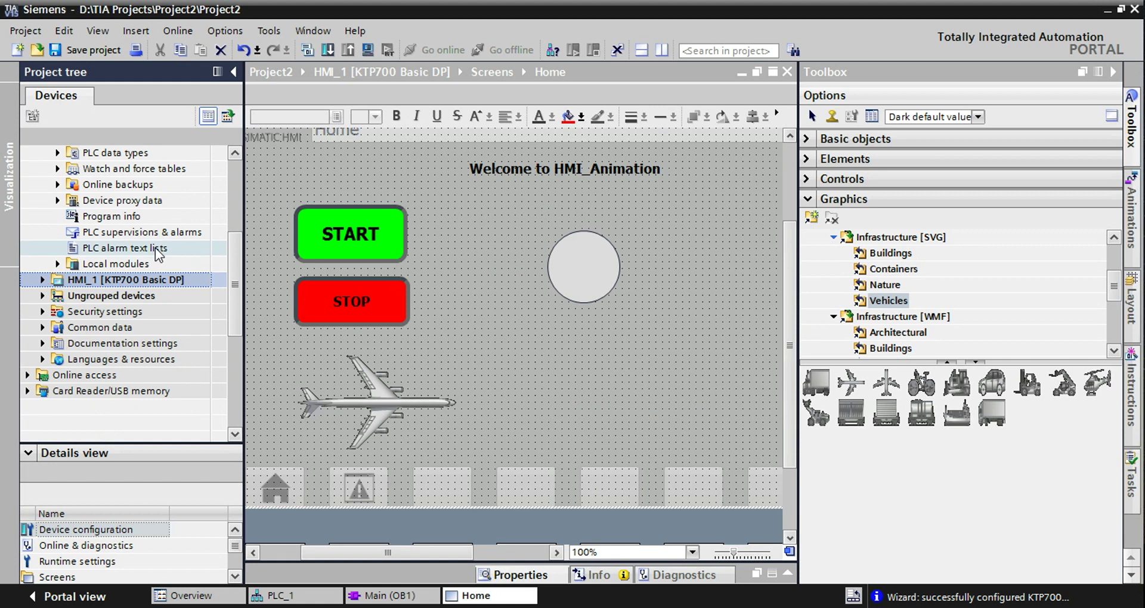
left_click_drag(233, 268, 237, 186)
left_click(125, 203)
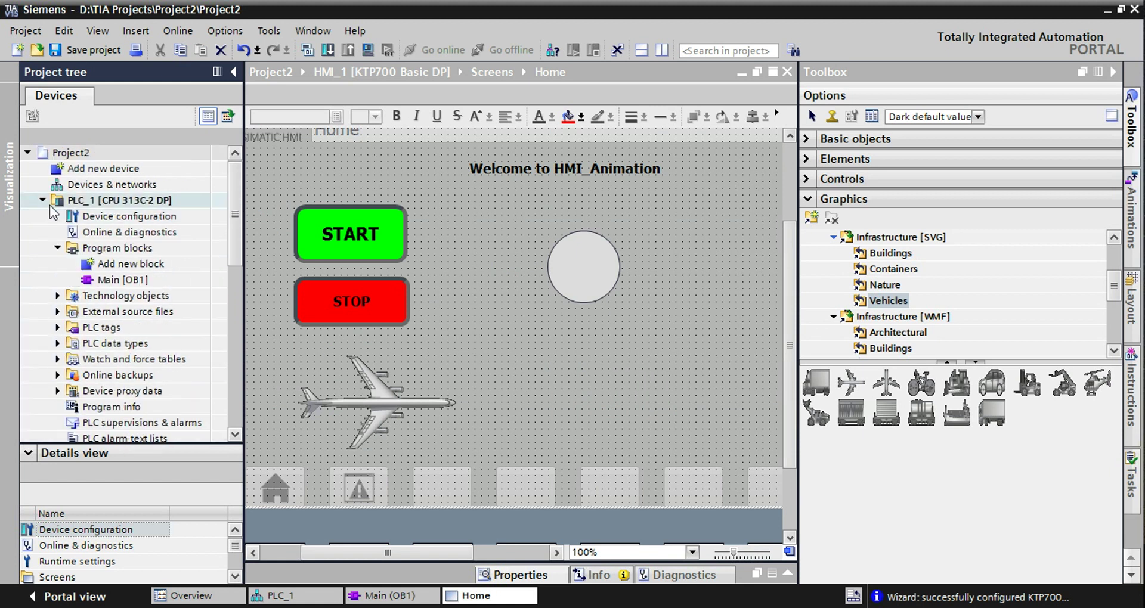
left_click(42, 201)
left_click(367, 49)
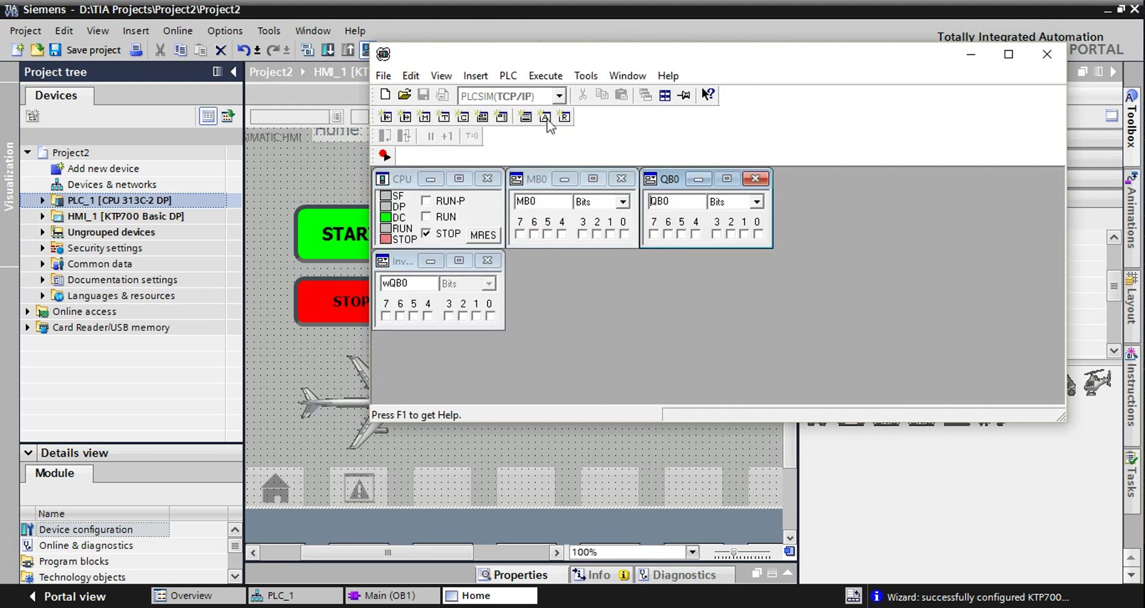
left_click(559, 96)
left_click(507, 117)
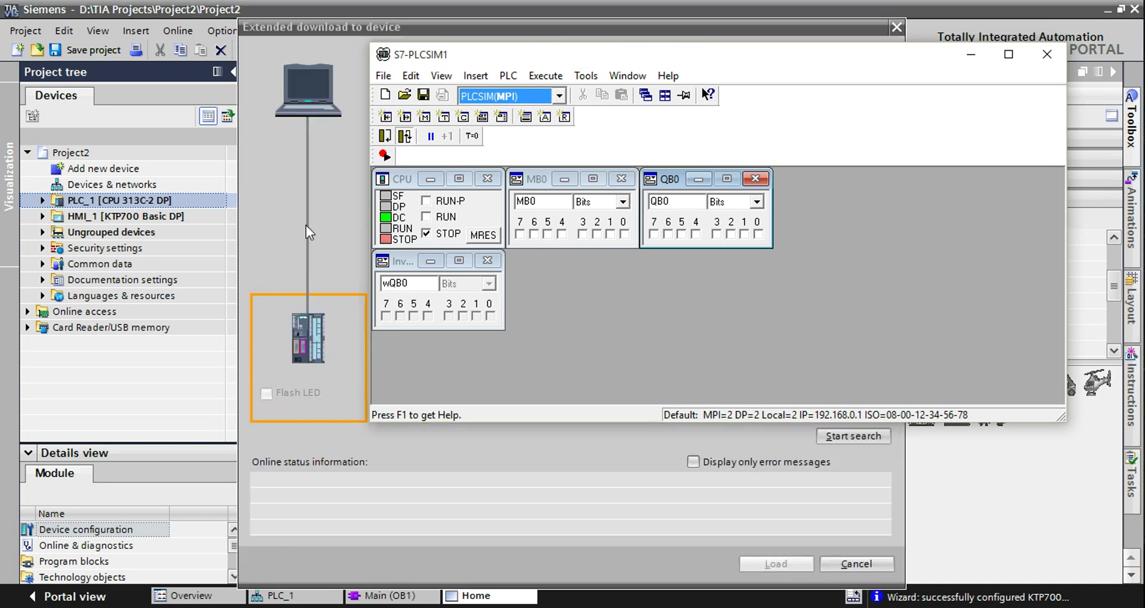
Configure the PLC_1 download with interface type MPI and subnet MPI_1, and search for the target device.
left_click(259, 203)
left_click(667, 179)
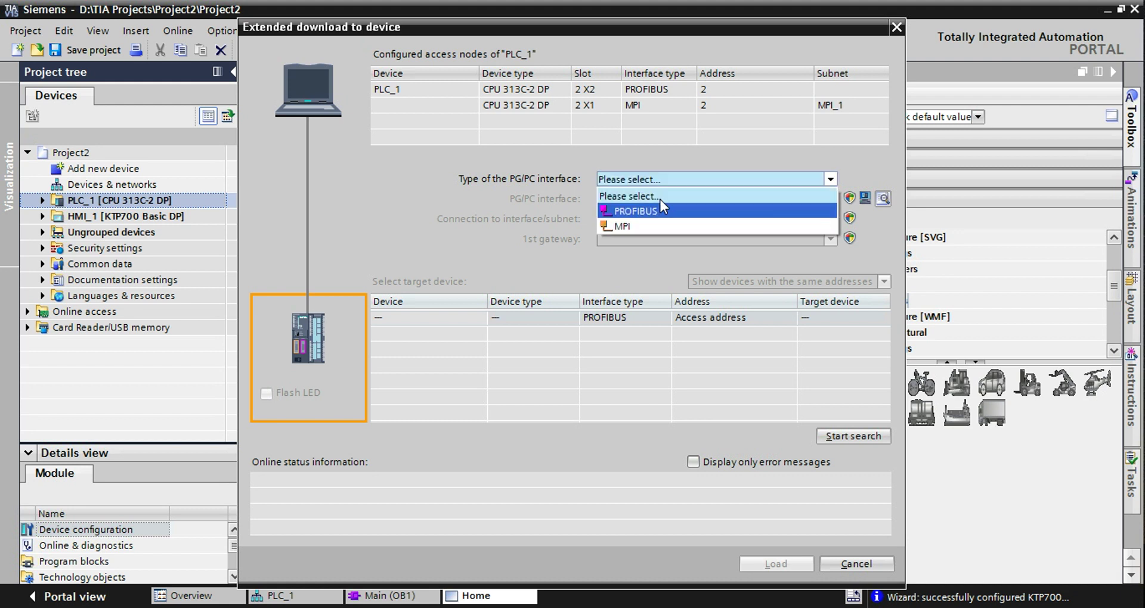
left_click(640, 222)
left_click(639, 219)
left_click(631, 256)
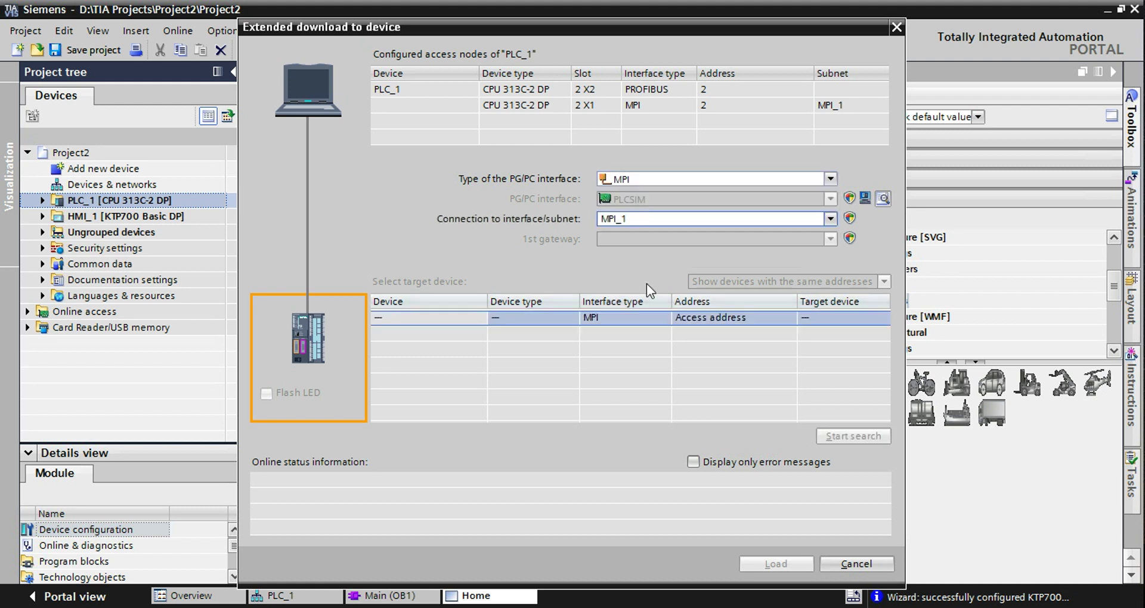
left_click(860, 436)
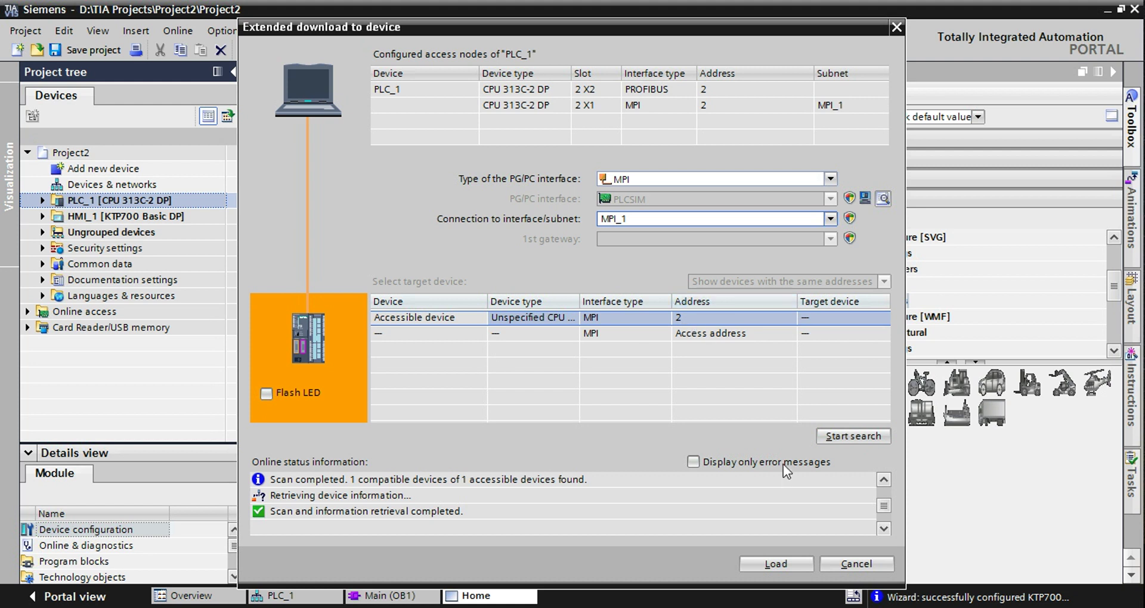
Load PLC_1 into the simulated CPU, then collapse the message area and the Toolbox to enlarge the Home screen.
left_click(786, 566)
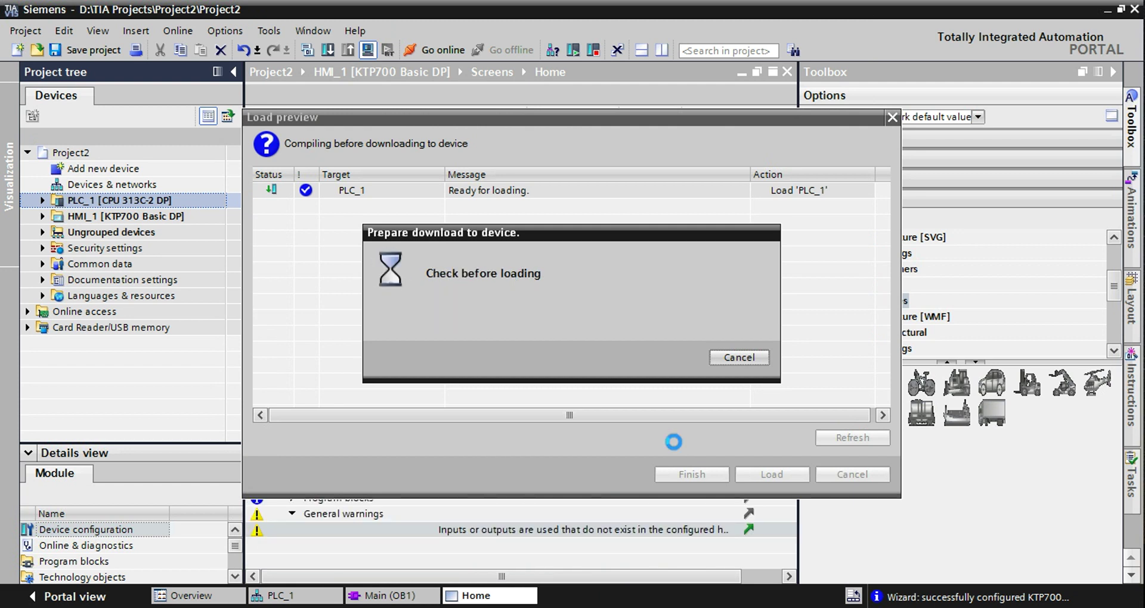
left_click(756, 475)
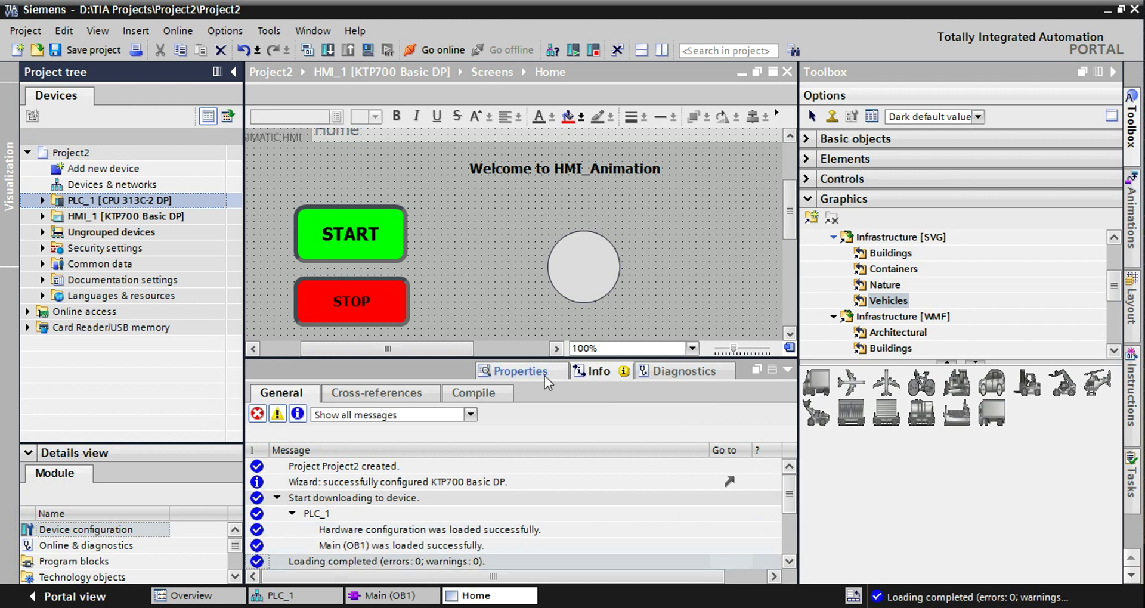
left_click(545, 376)
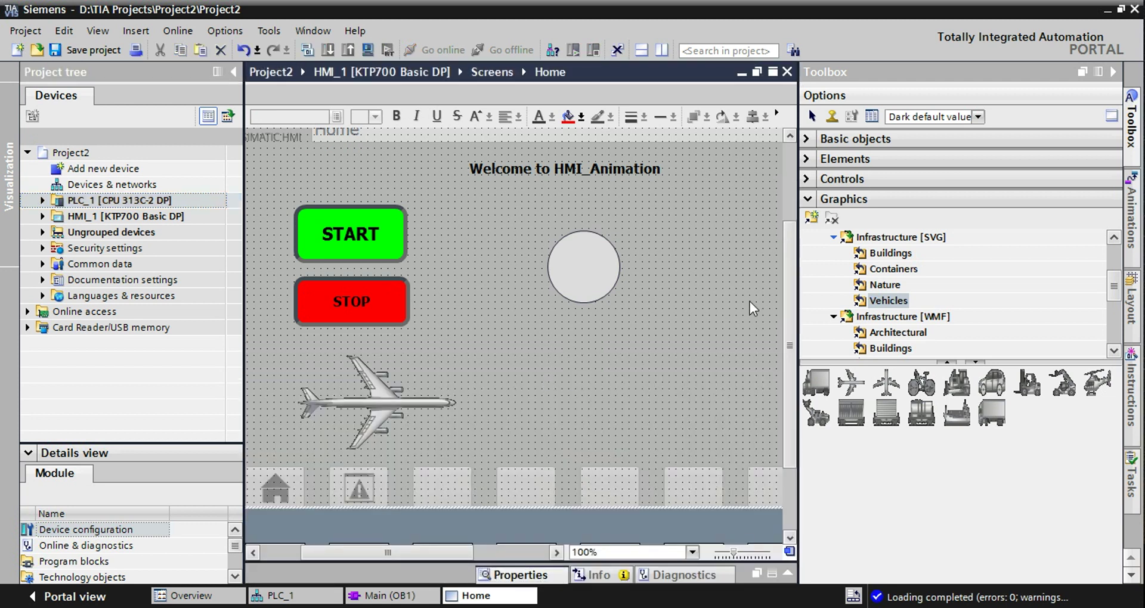
left_click(1112, 72)
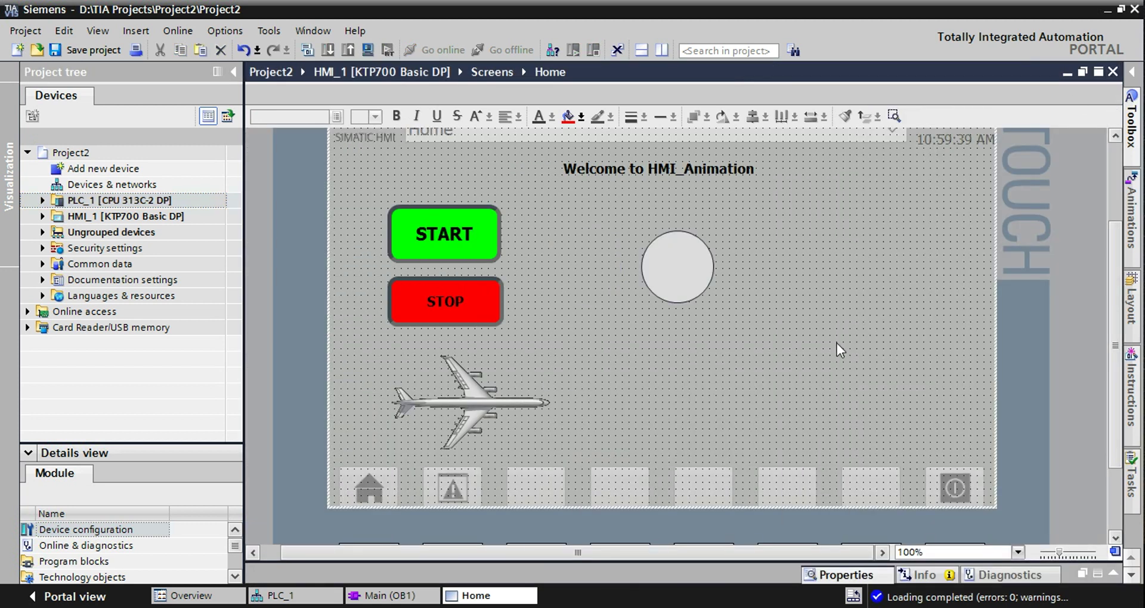
Start the HMI runtime simulation and switch the simulated CPU to RUN.
left_click(371, 50)
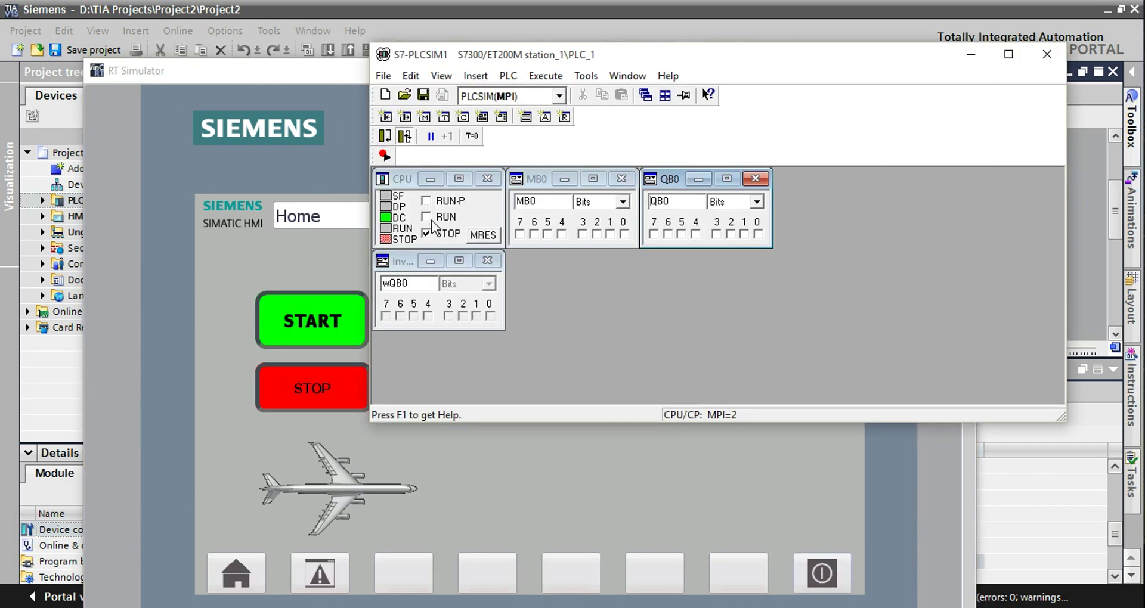
left_click(431, 220)
Activate START on the simulated HMI screen and reposition the simulator window higher to view the airplane animation.
left_click(294, 266)
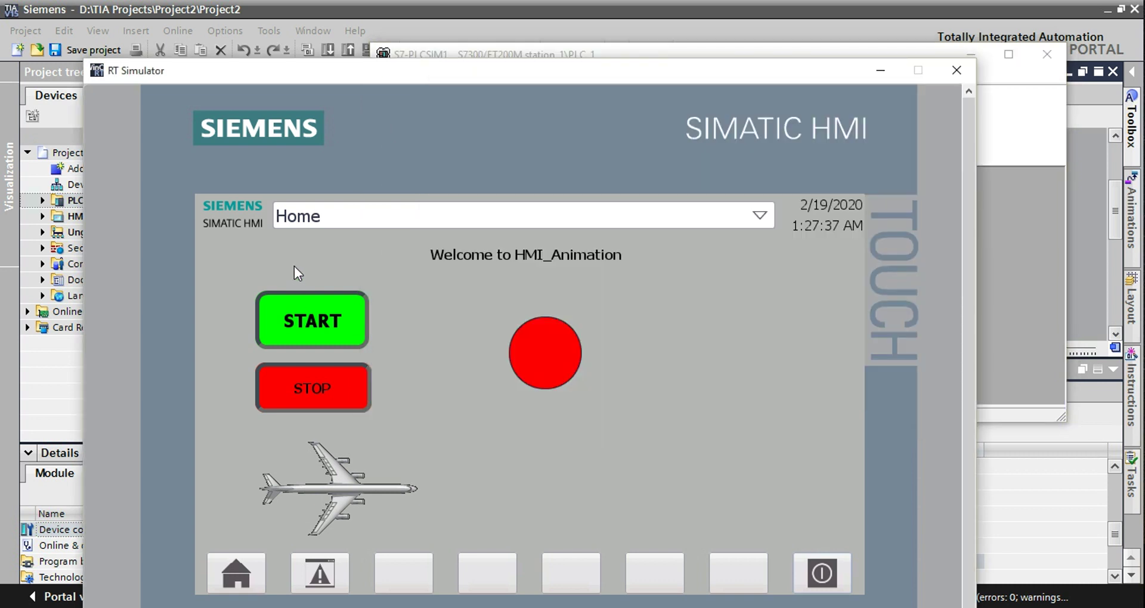
left_click(310, 314)
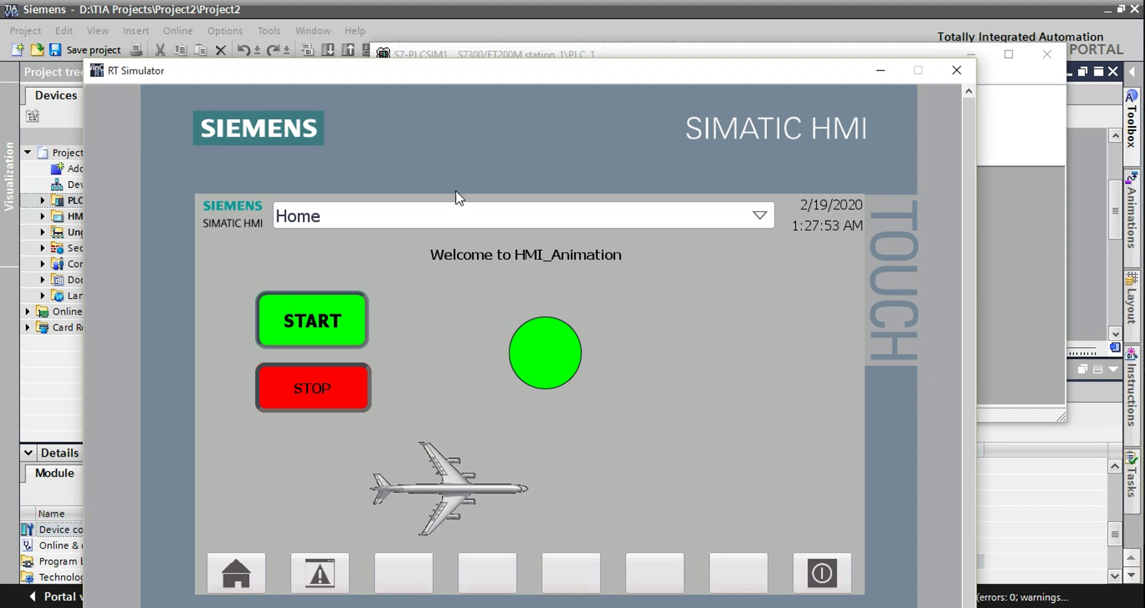
left_click_drag(493, 73, 521, 36)
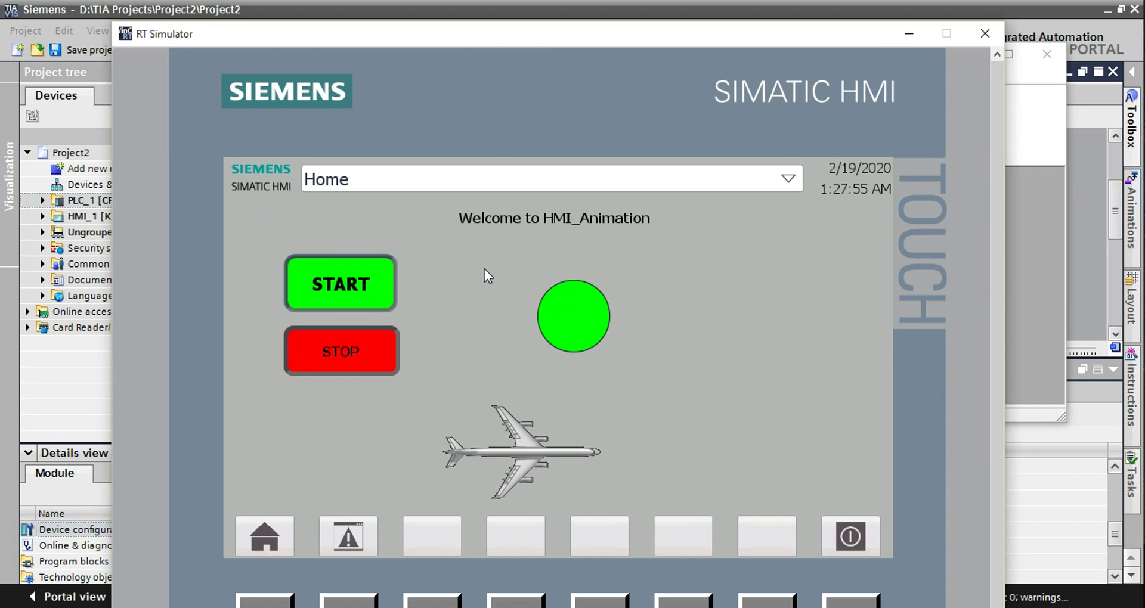